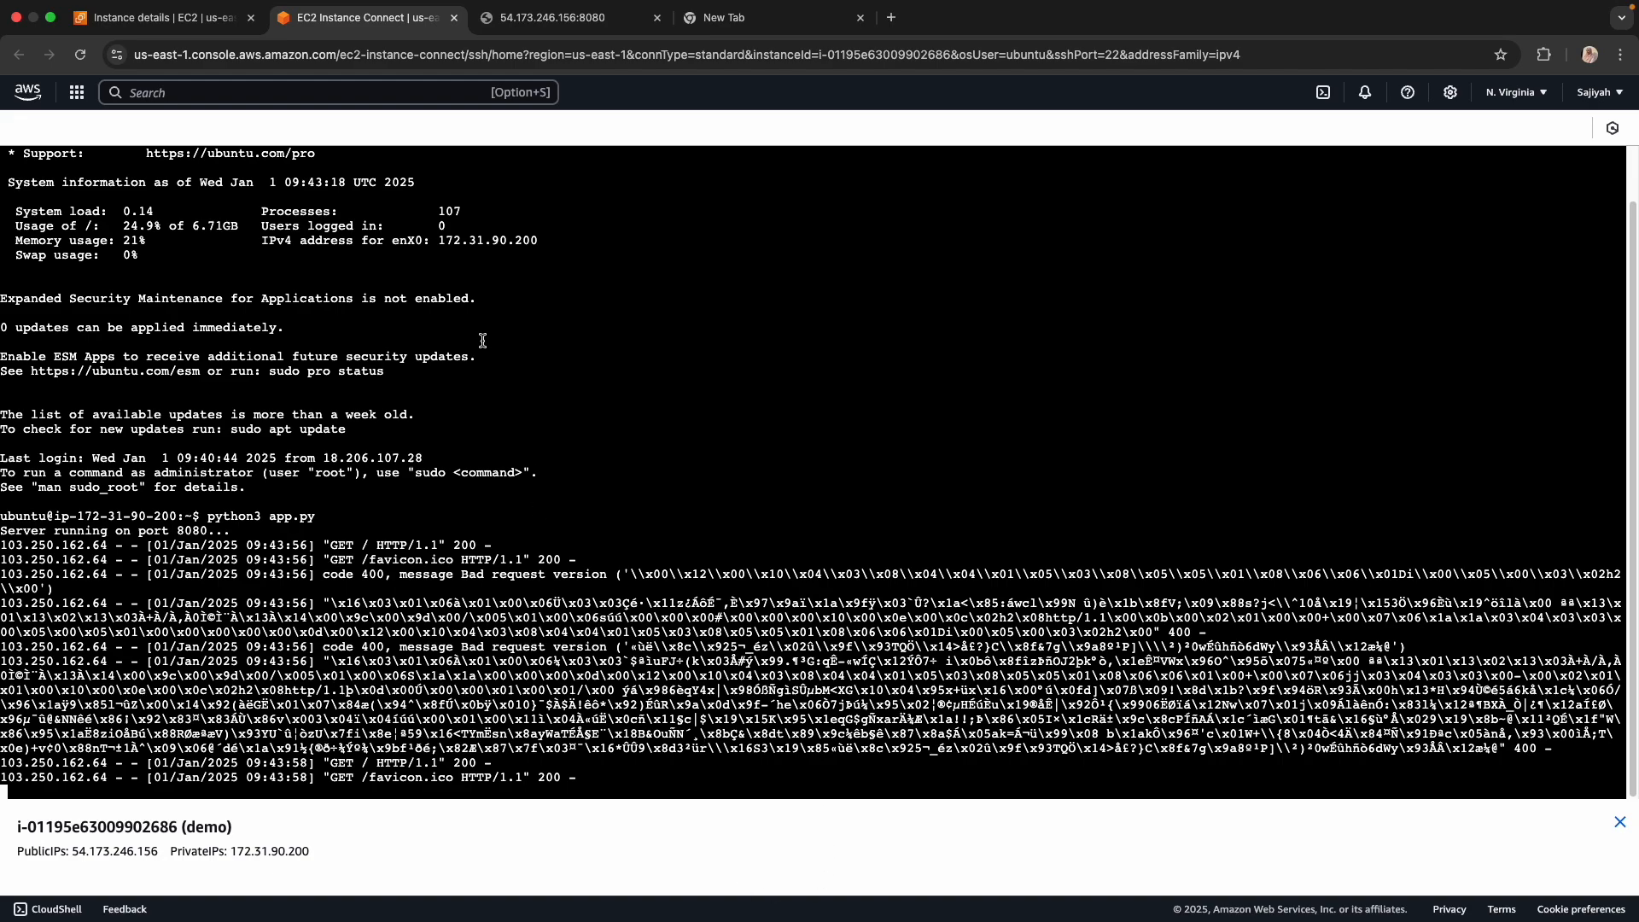
Step: Examine the app's page and the port in its URL, and check the instance's public IPv4 address in its summary
left_click(522, 22)
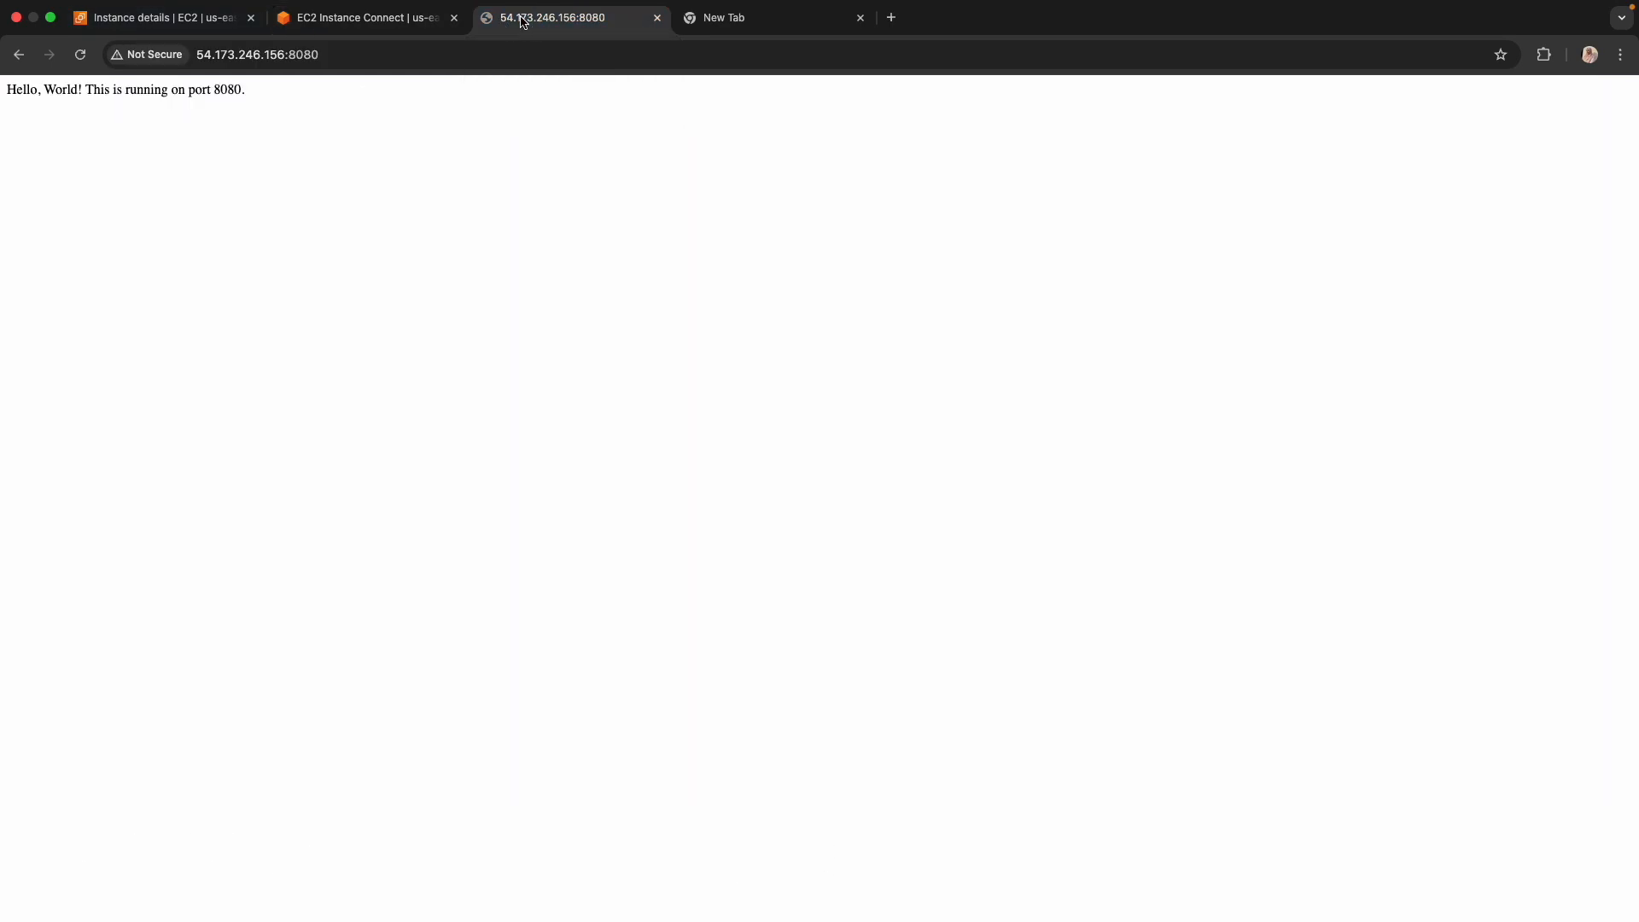
triple_click(188, 91)
left_click(267, 91)
left_click(262, 53)
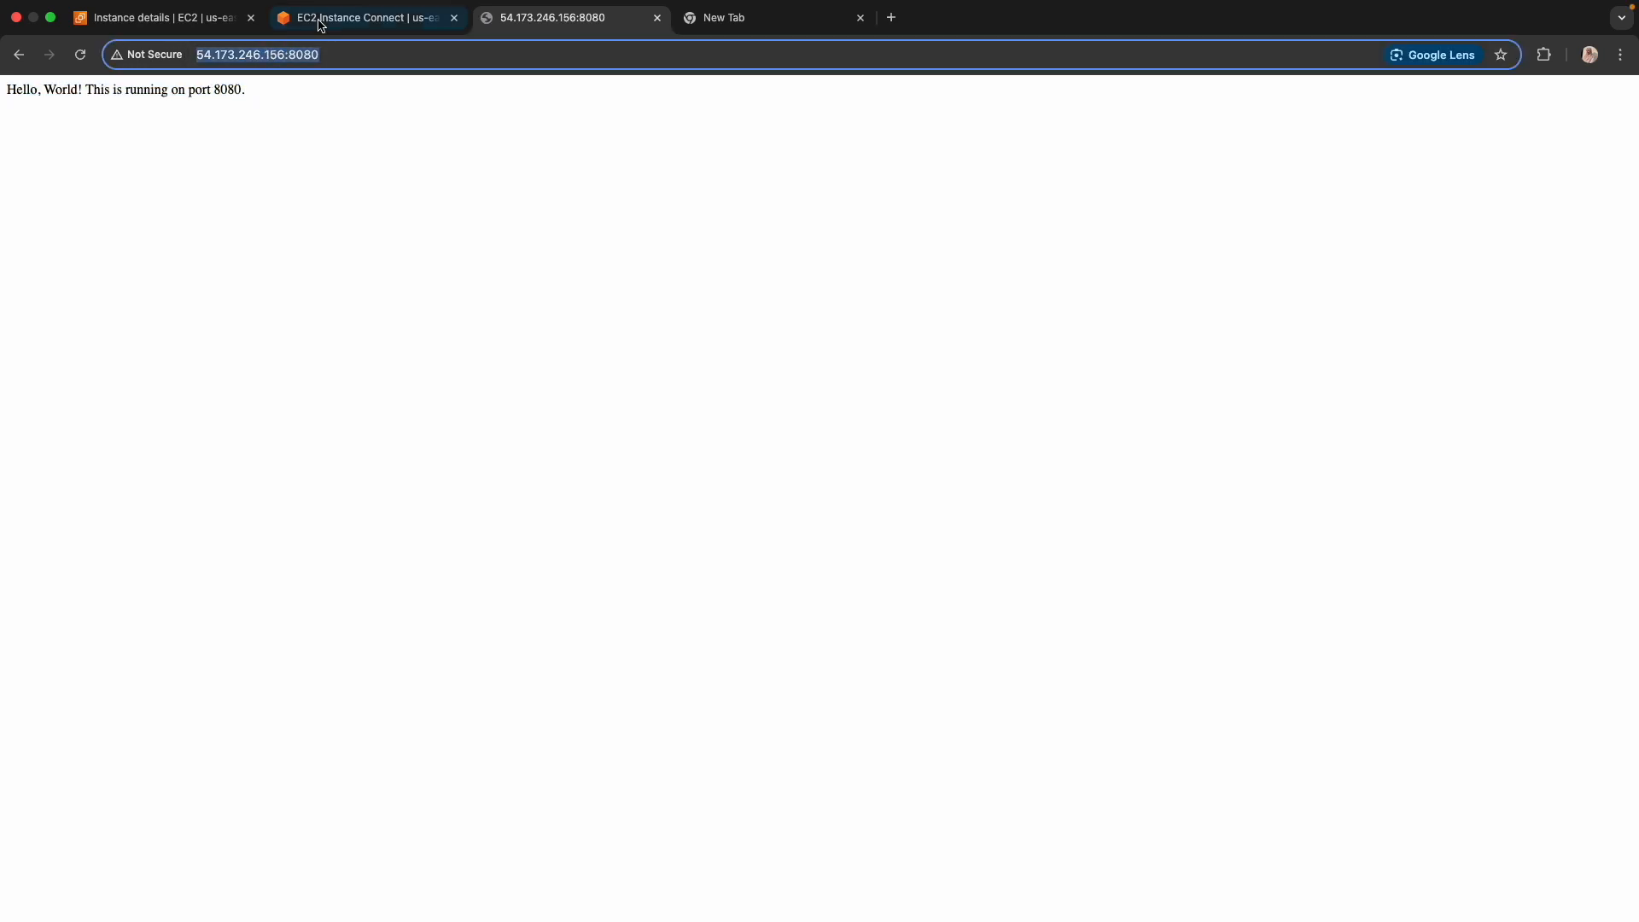
left_click(322, 24)
left_click(204, 23)
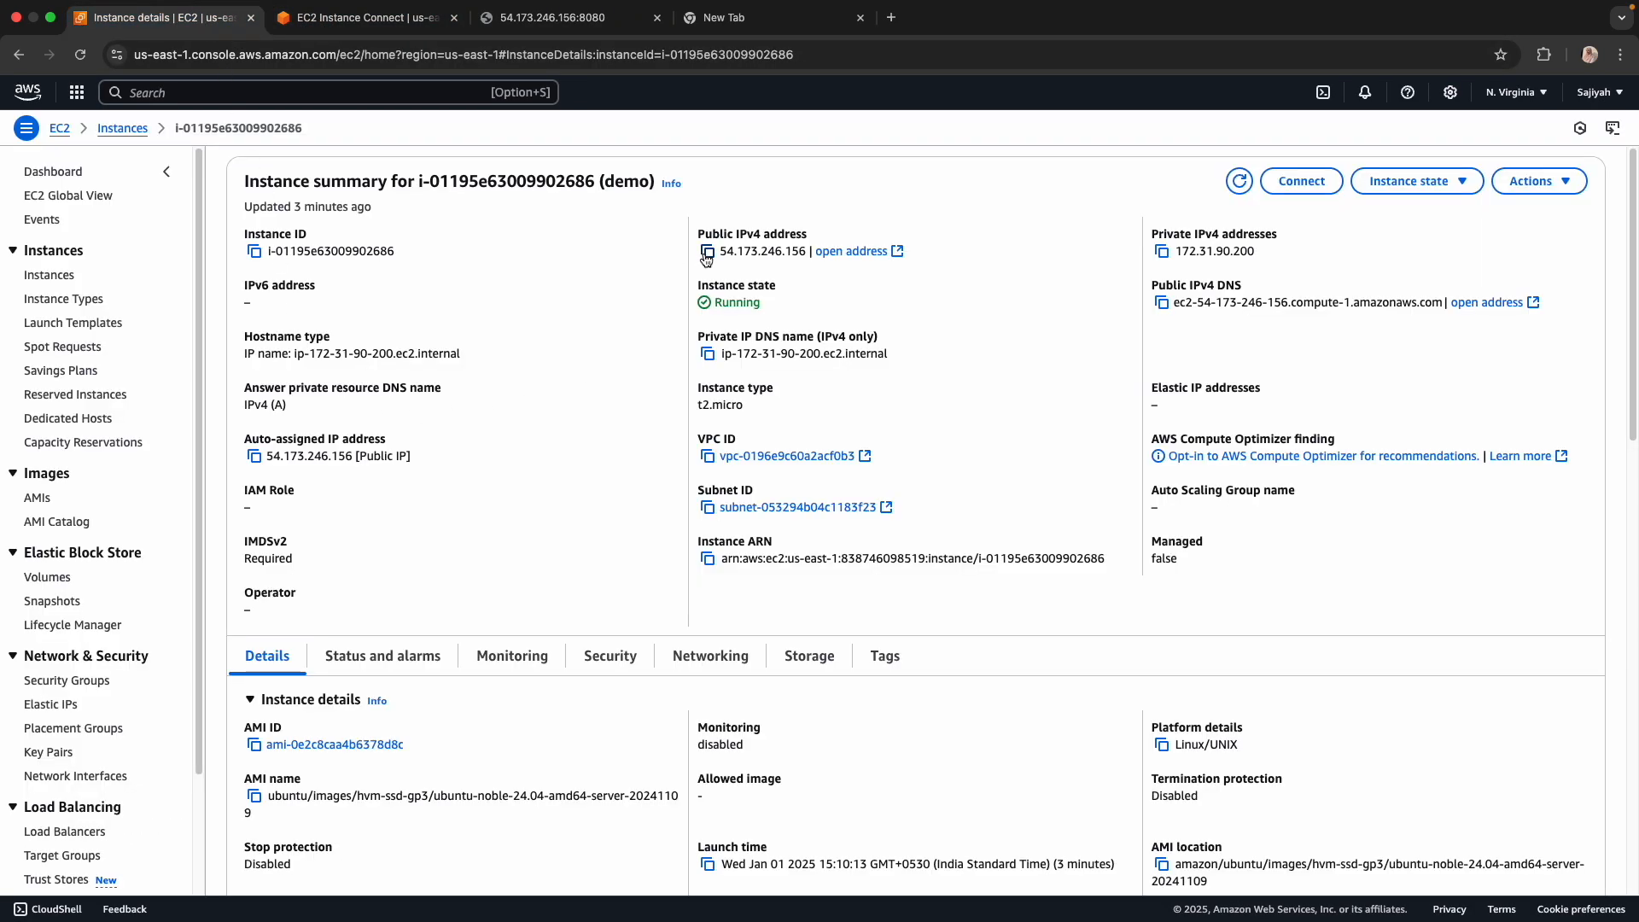
left_click_drag(720, 251, 804, 249)
left_click(552, 17)
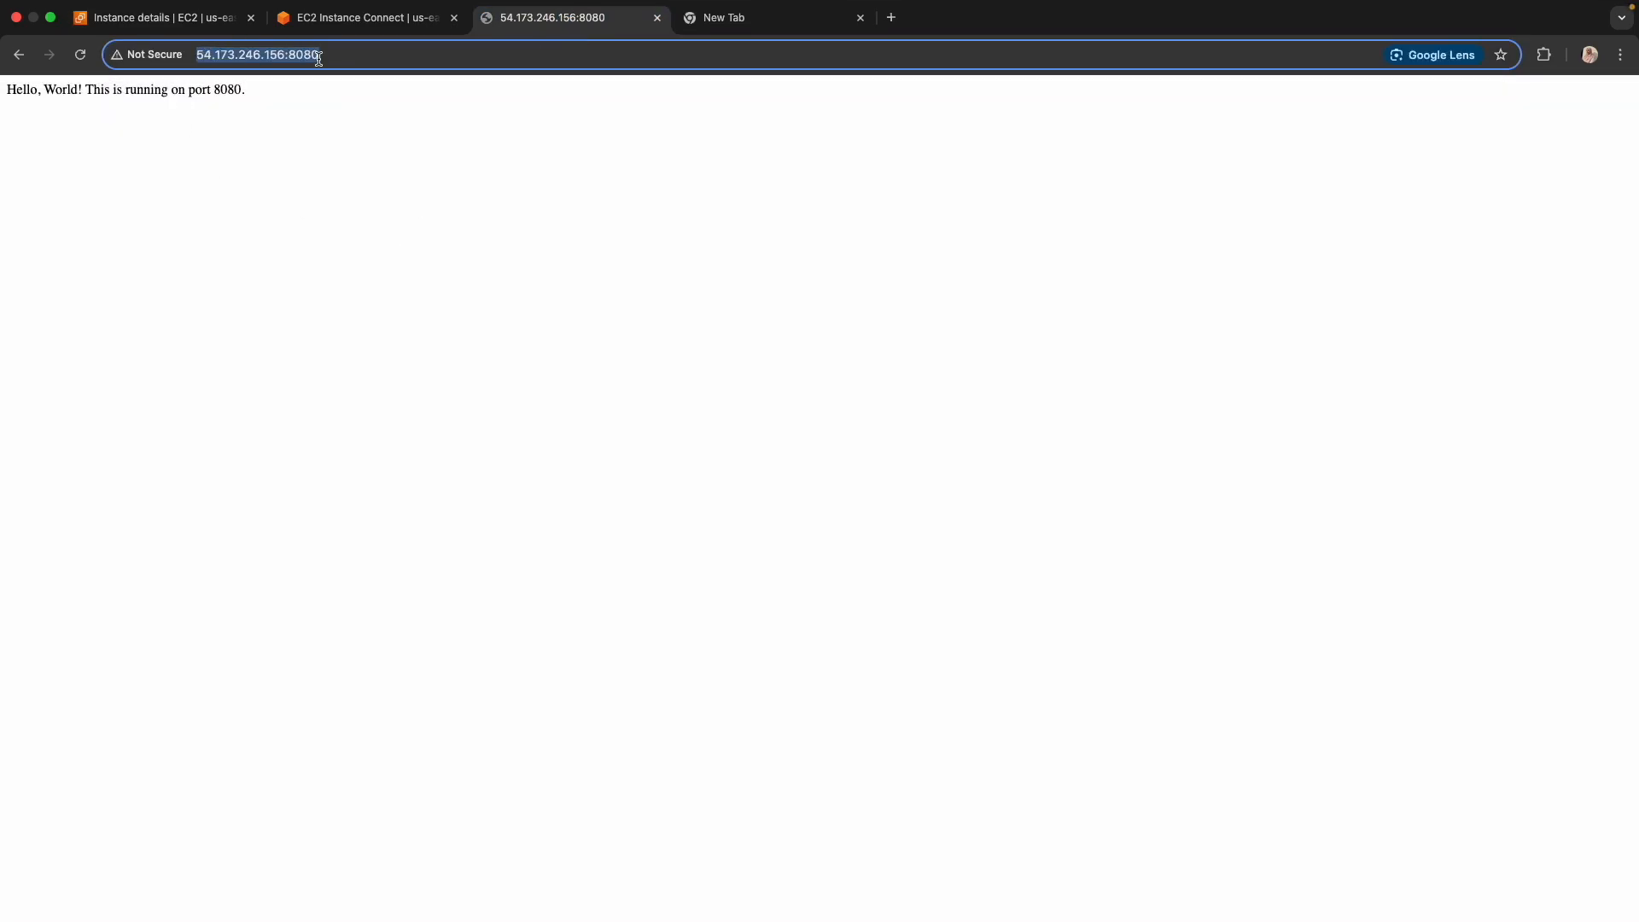
left_click_drag(289, 55, 320, 55)
left_click(209, 31)
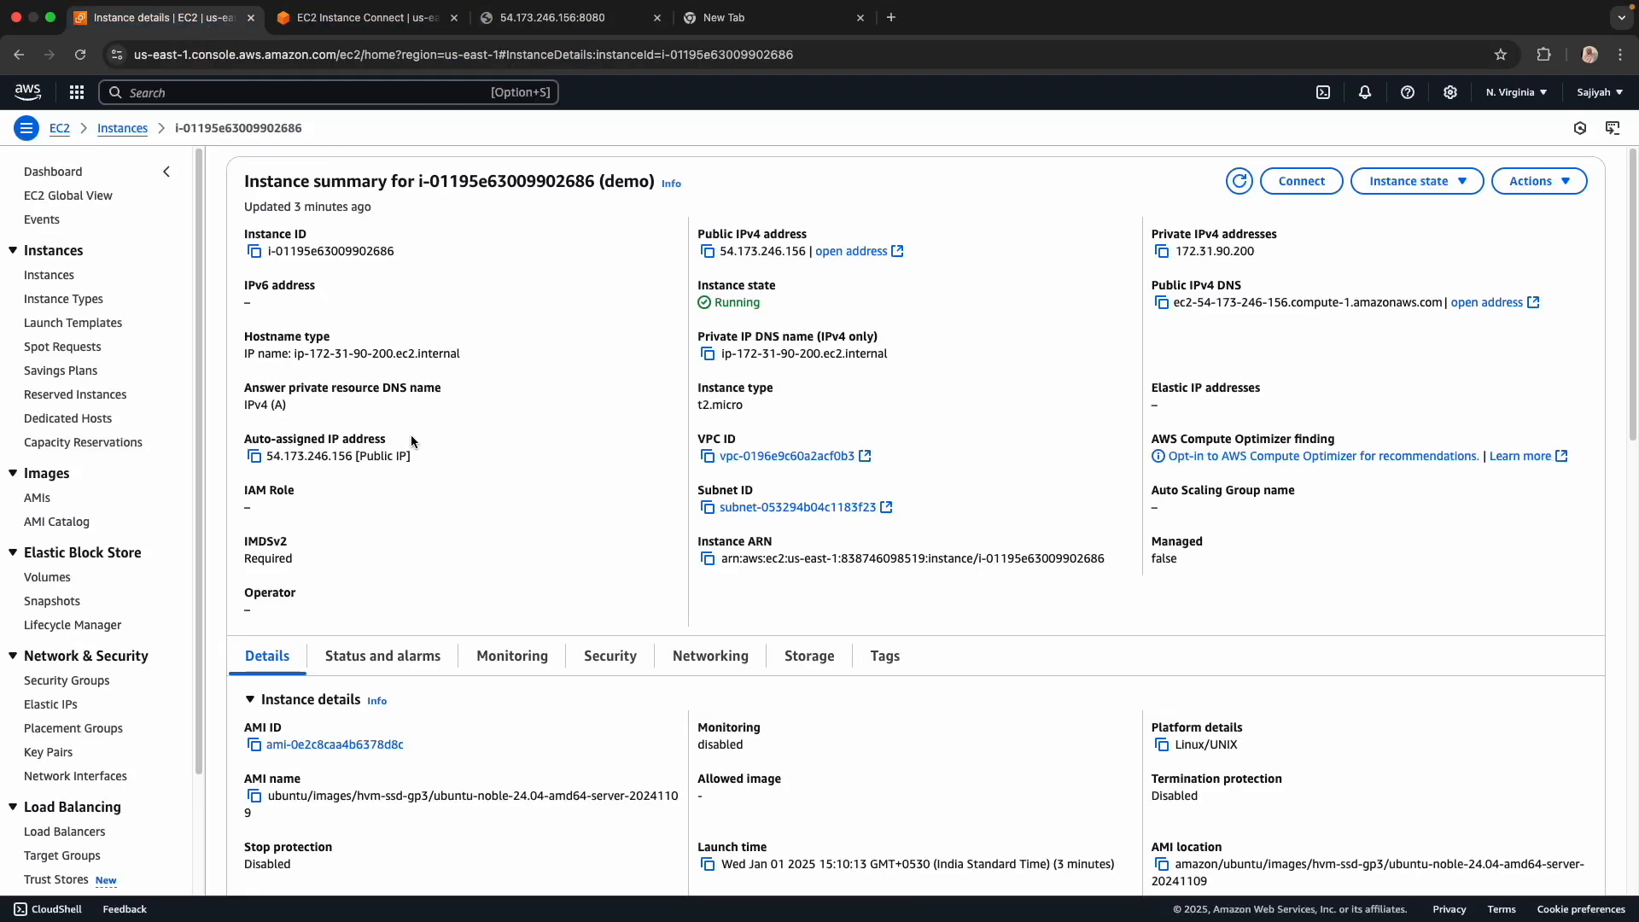
Step: Open the EC2 load balancers list and start creating a new load balancer
left_click(598, 656)
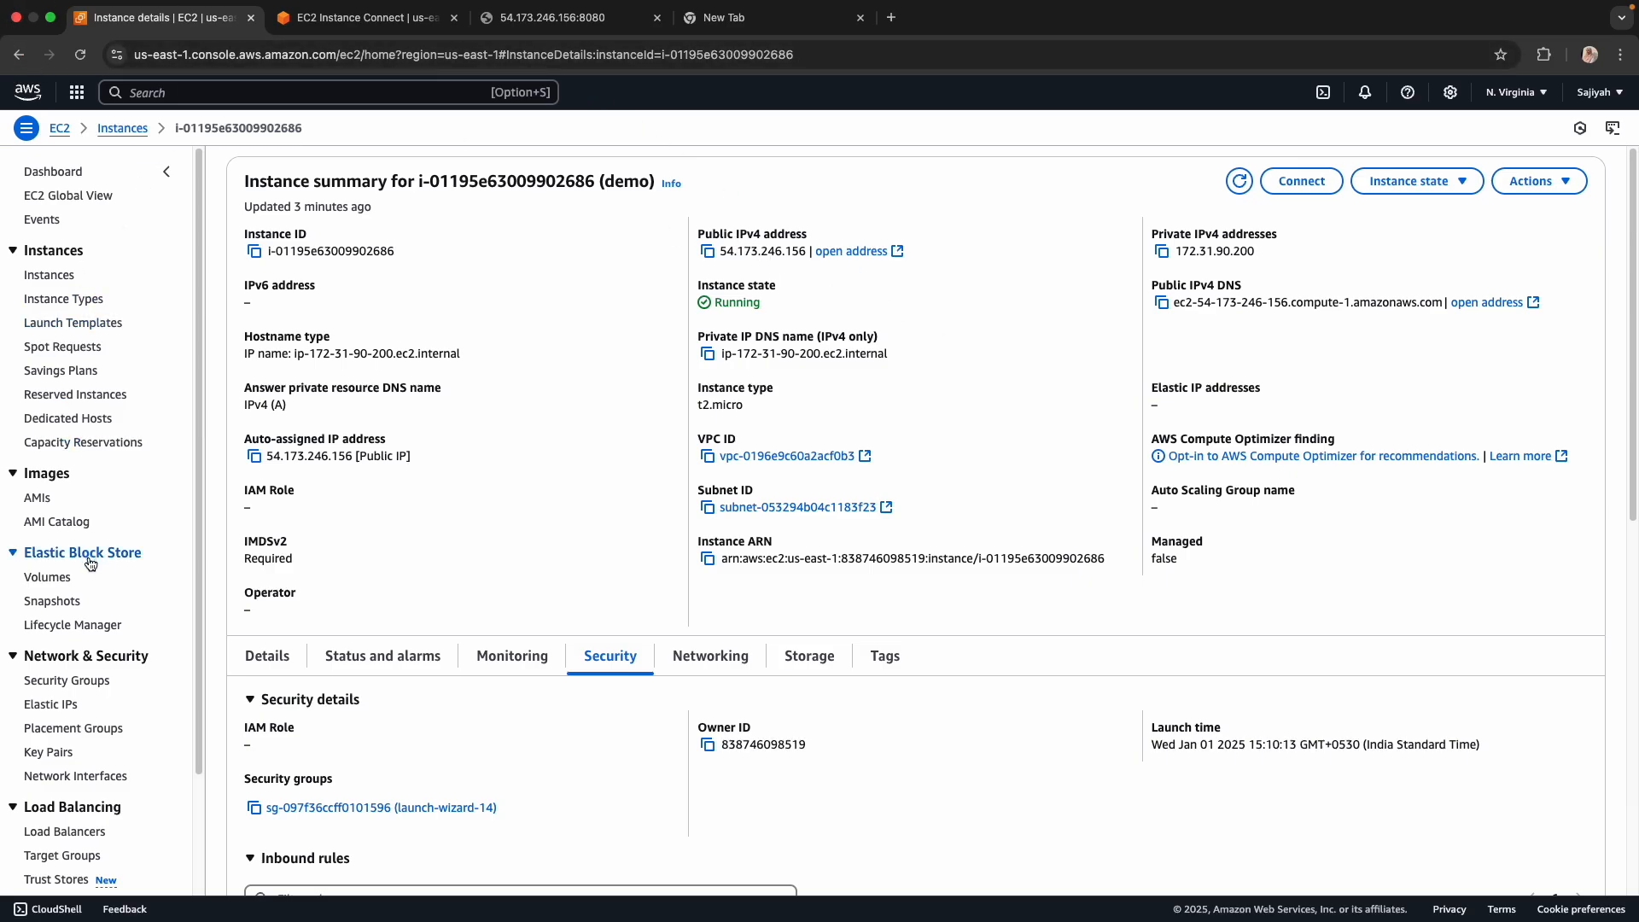
scroll(90, 555, "down", 3)
left_click(79, 693)
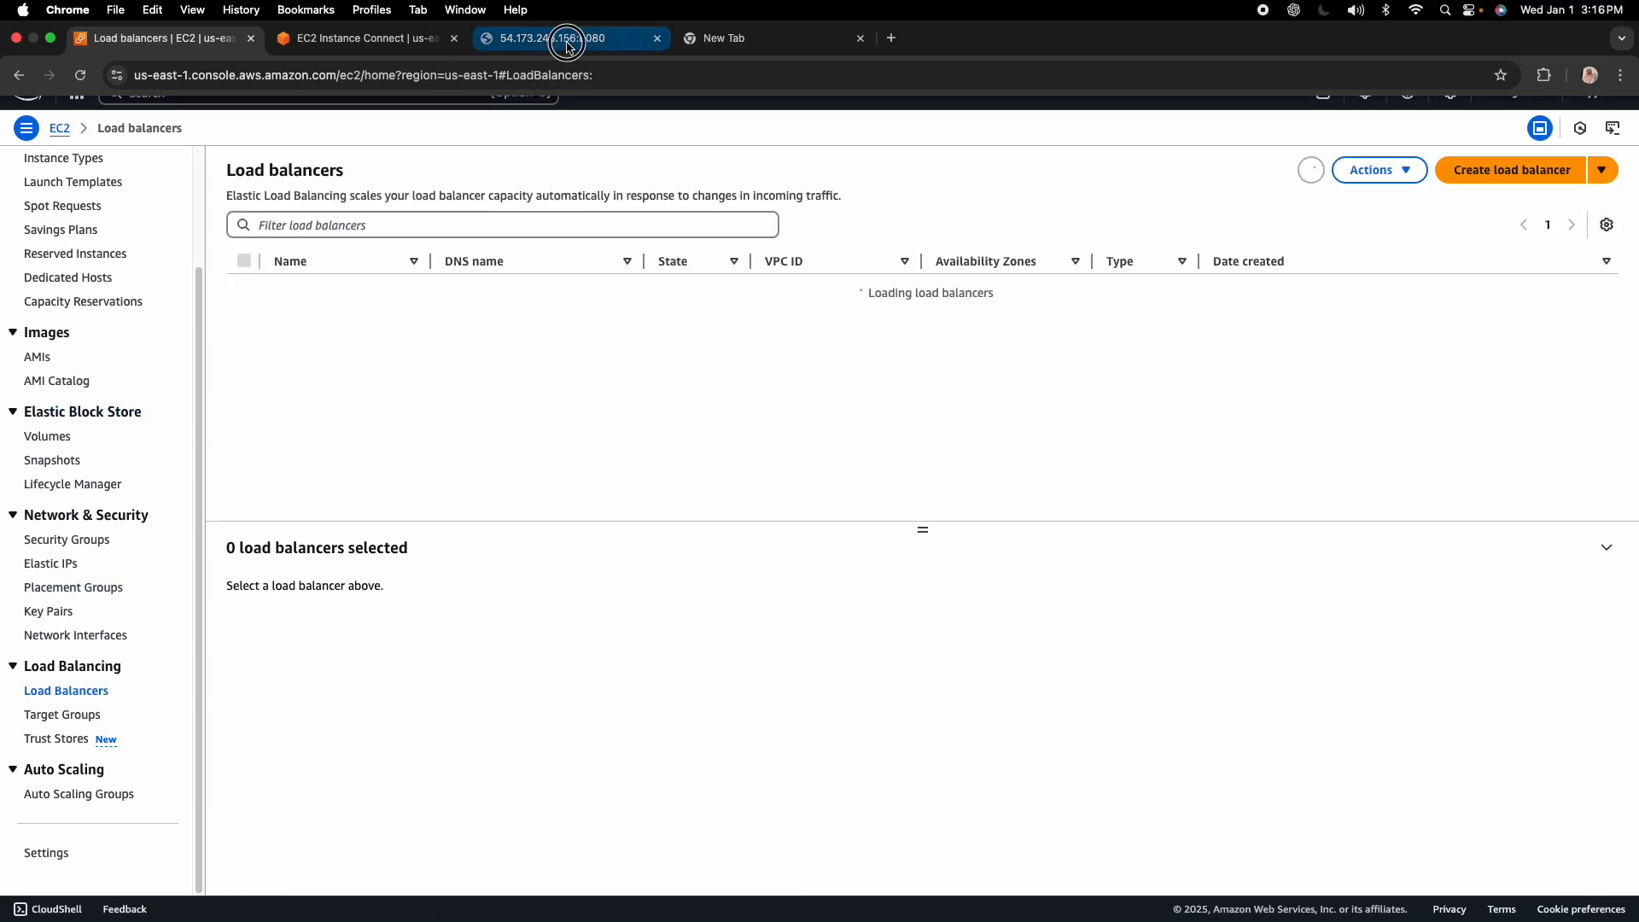
left_click(567, 51)
left_click(346, 42)
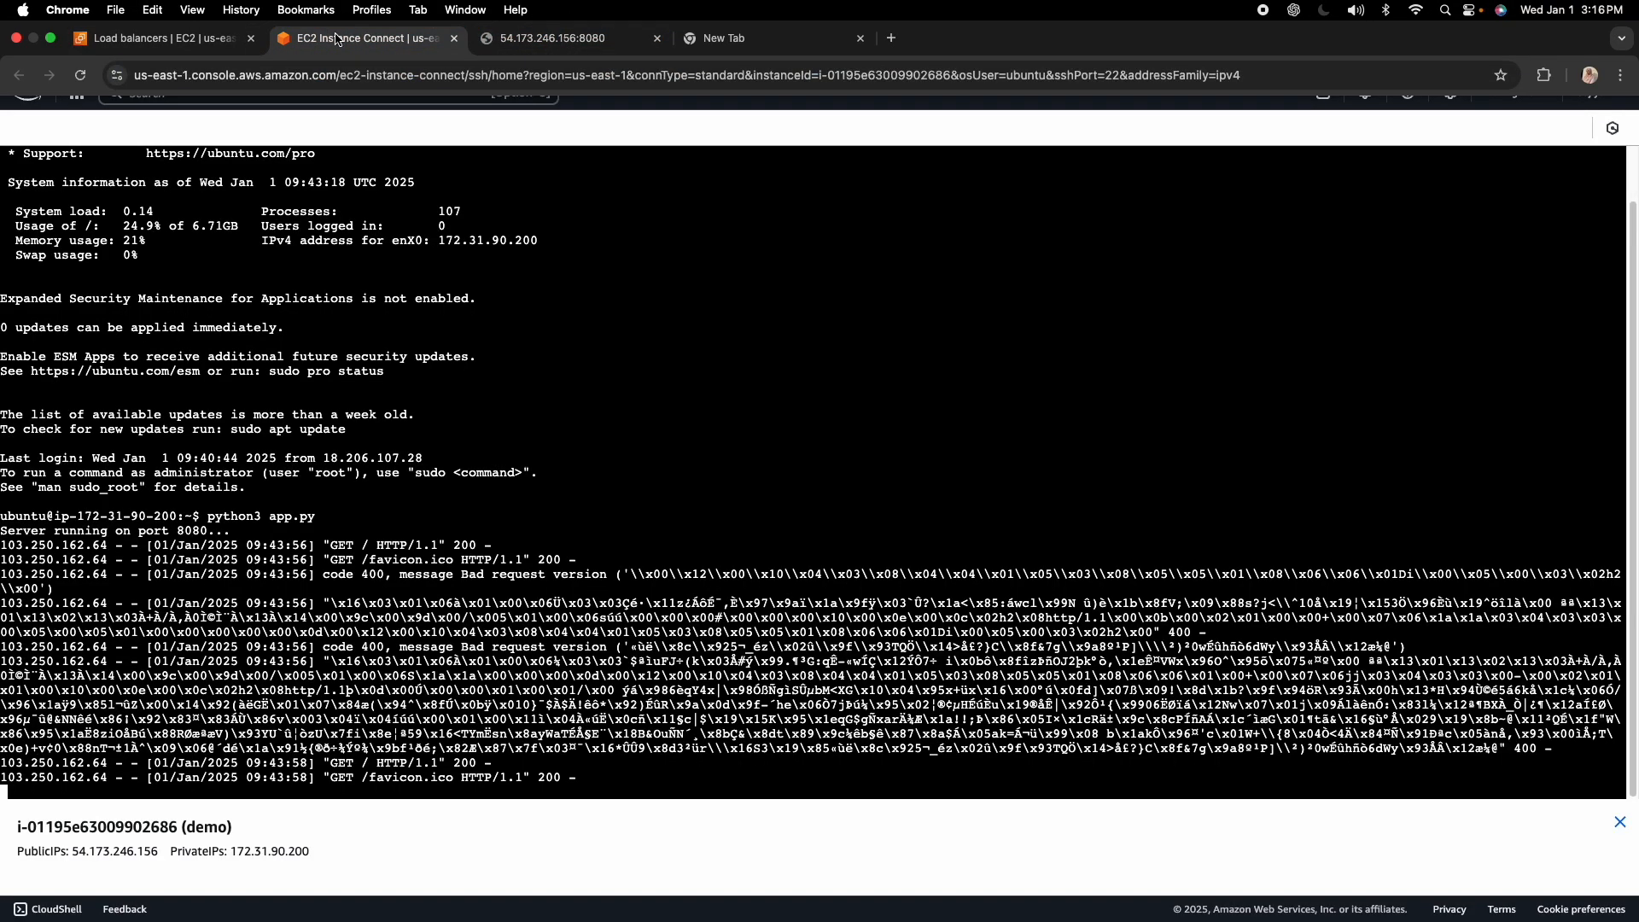
left_click(171, 39)
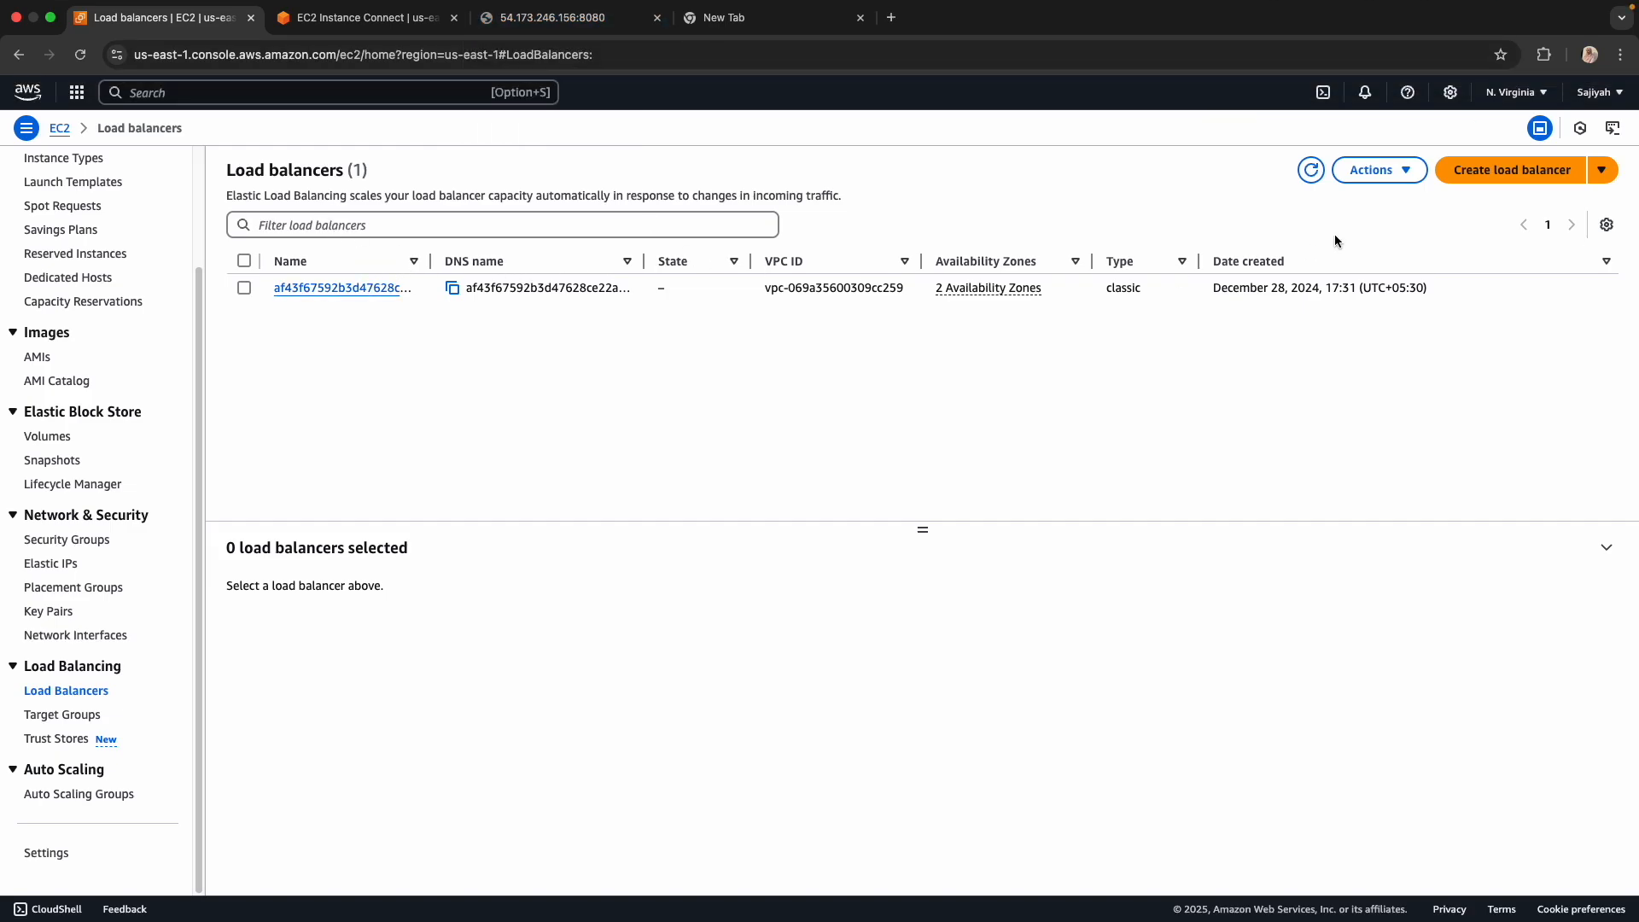
left_click(1484, 172)
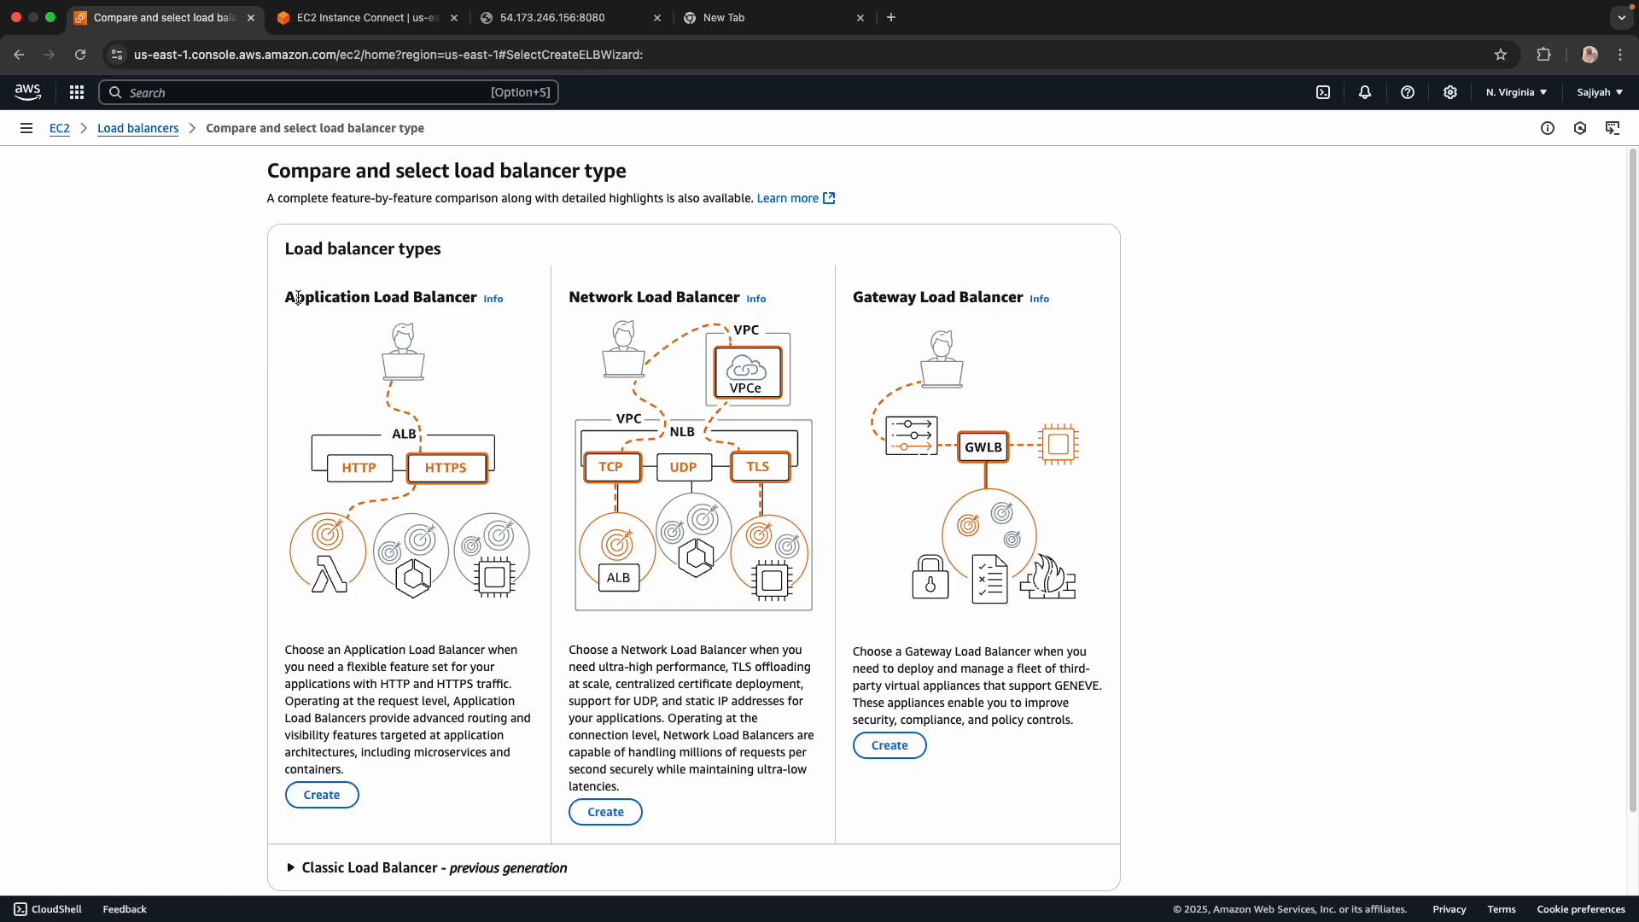
Step: Compare the Application and Network Load Balancer types, and re-examine the app's IP address, port and server log
left_click_drag(285, 297, 742, 305)
left_click(719, 296)
left_click(561, 28)
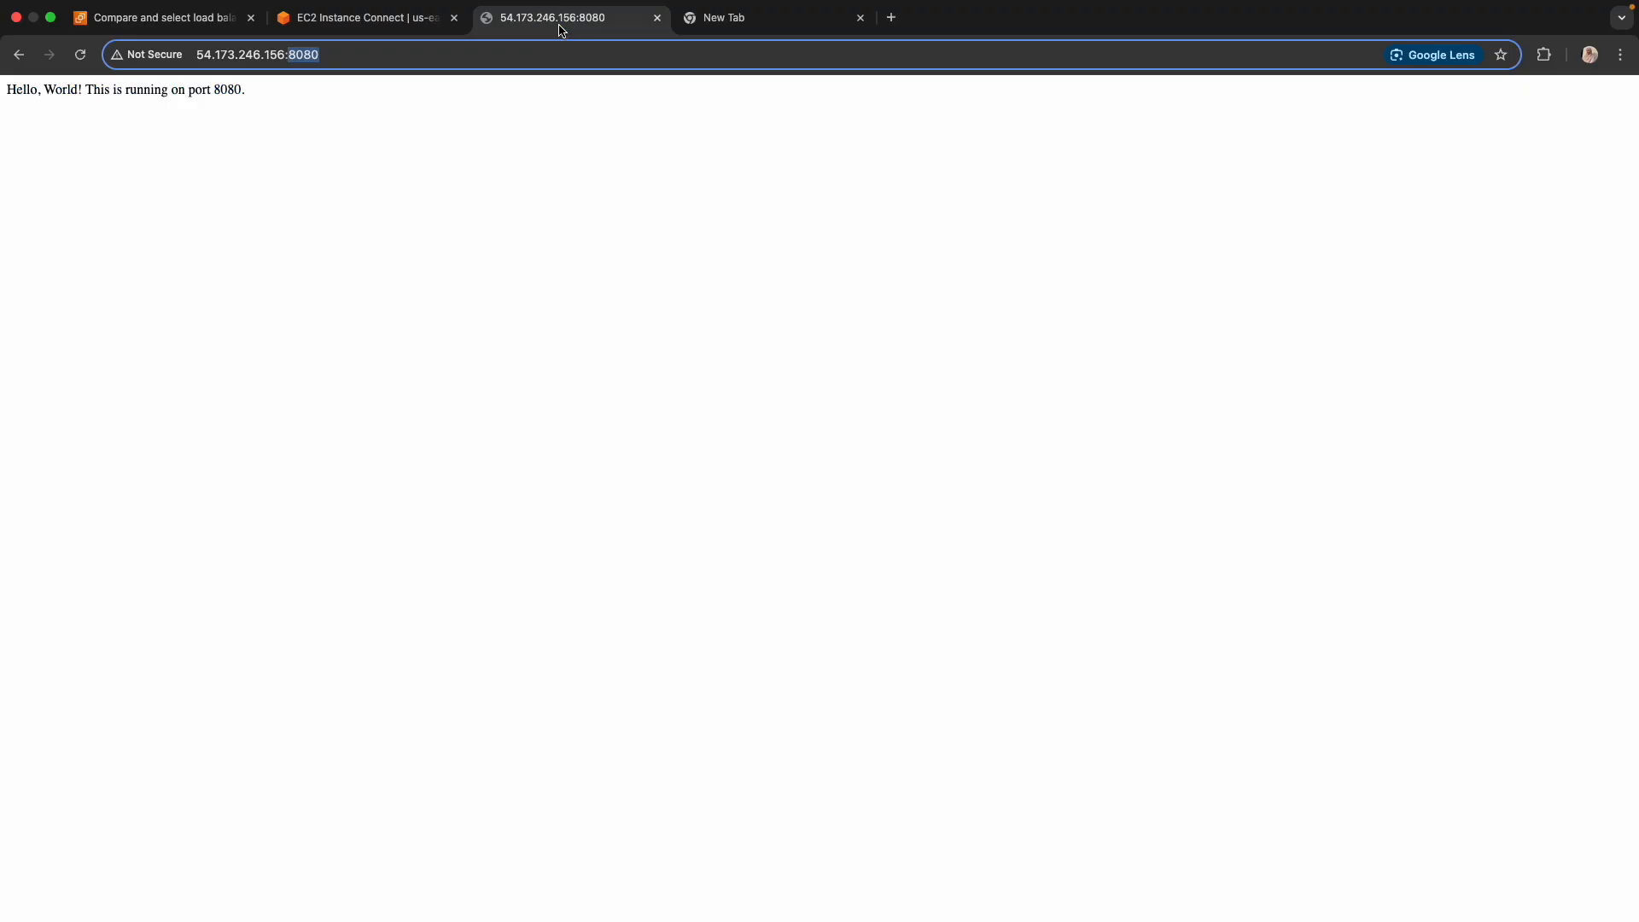
double_click(224, 55)
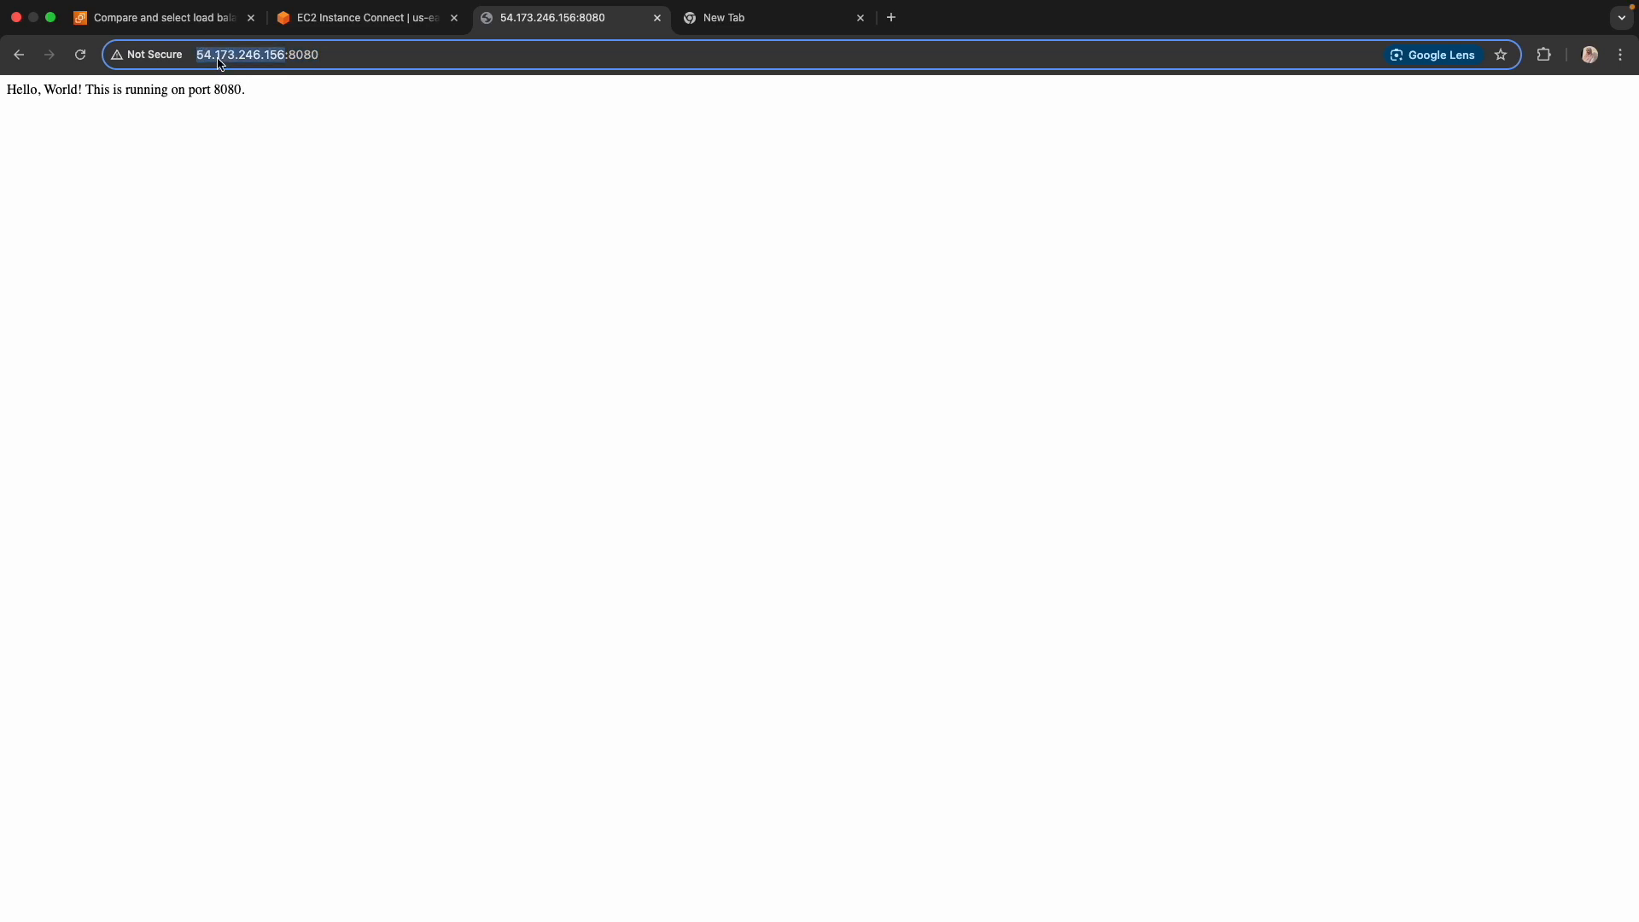
triple_click(306, 58)
left_click(407, 59)
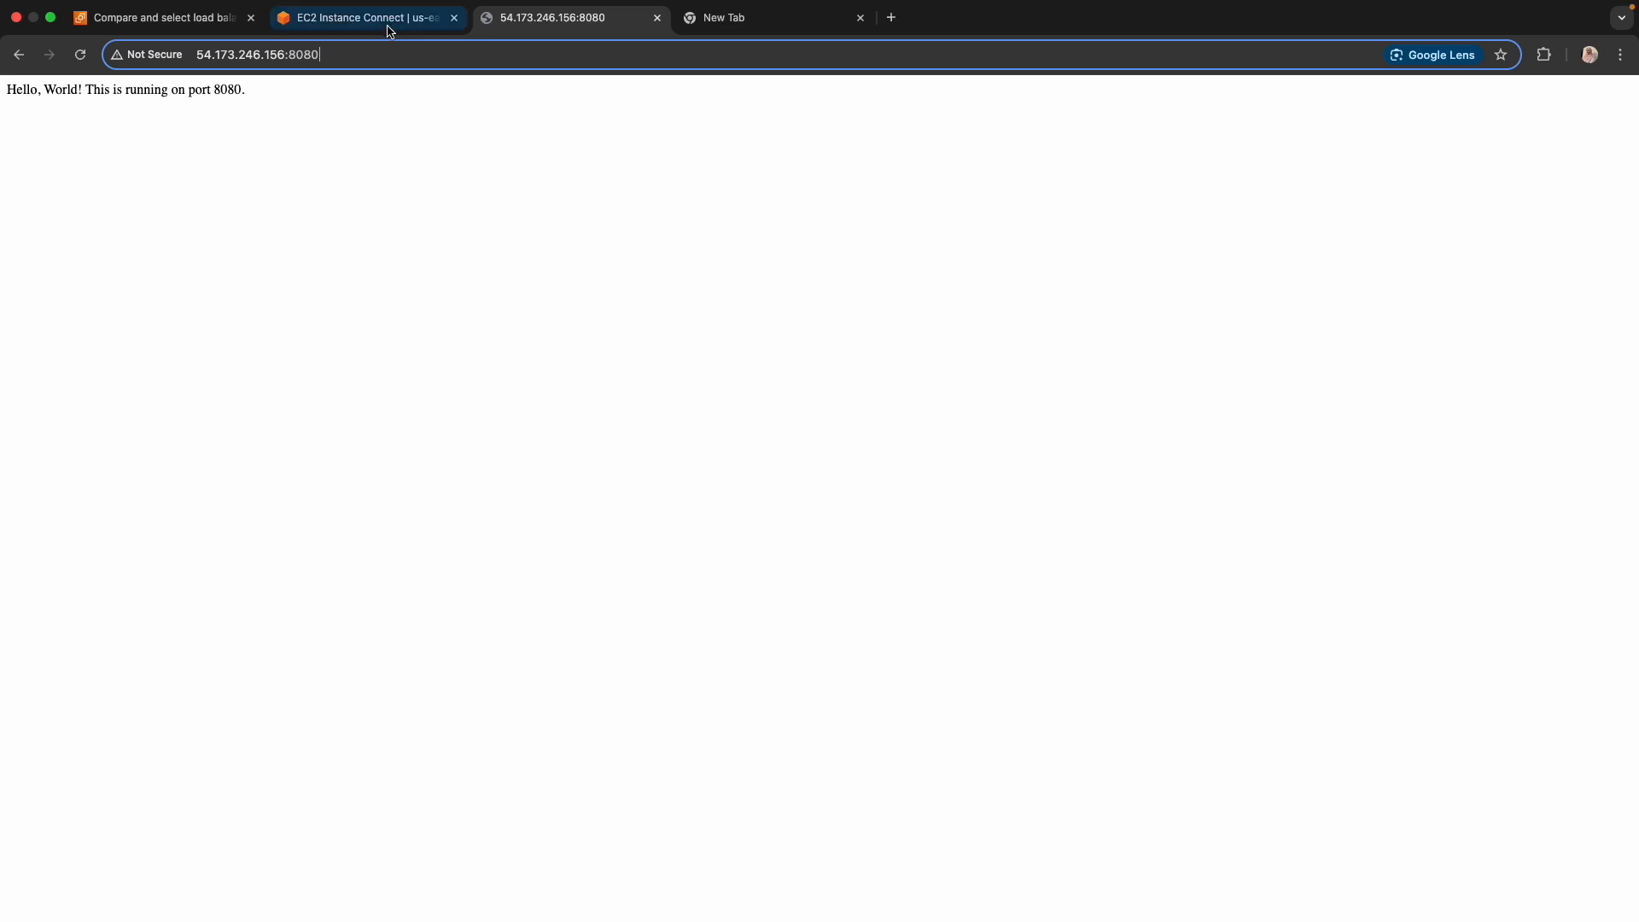
left_click(389, 19)
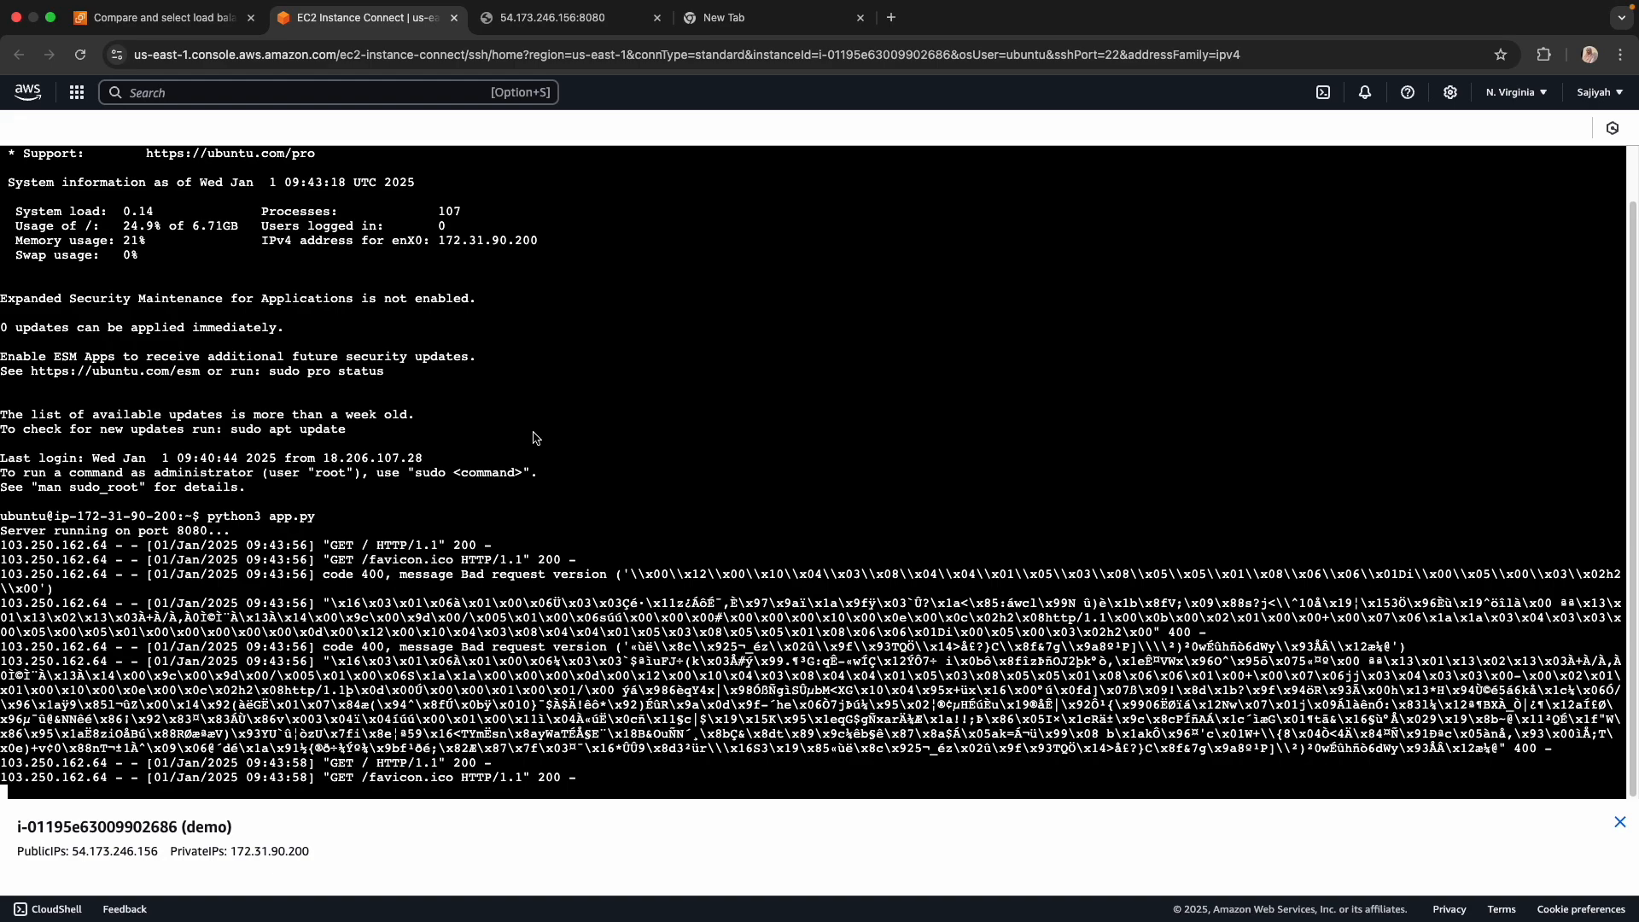
left_click(560, 22)
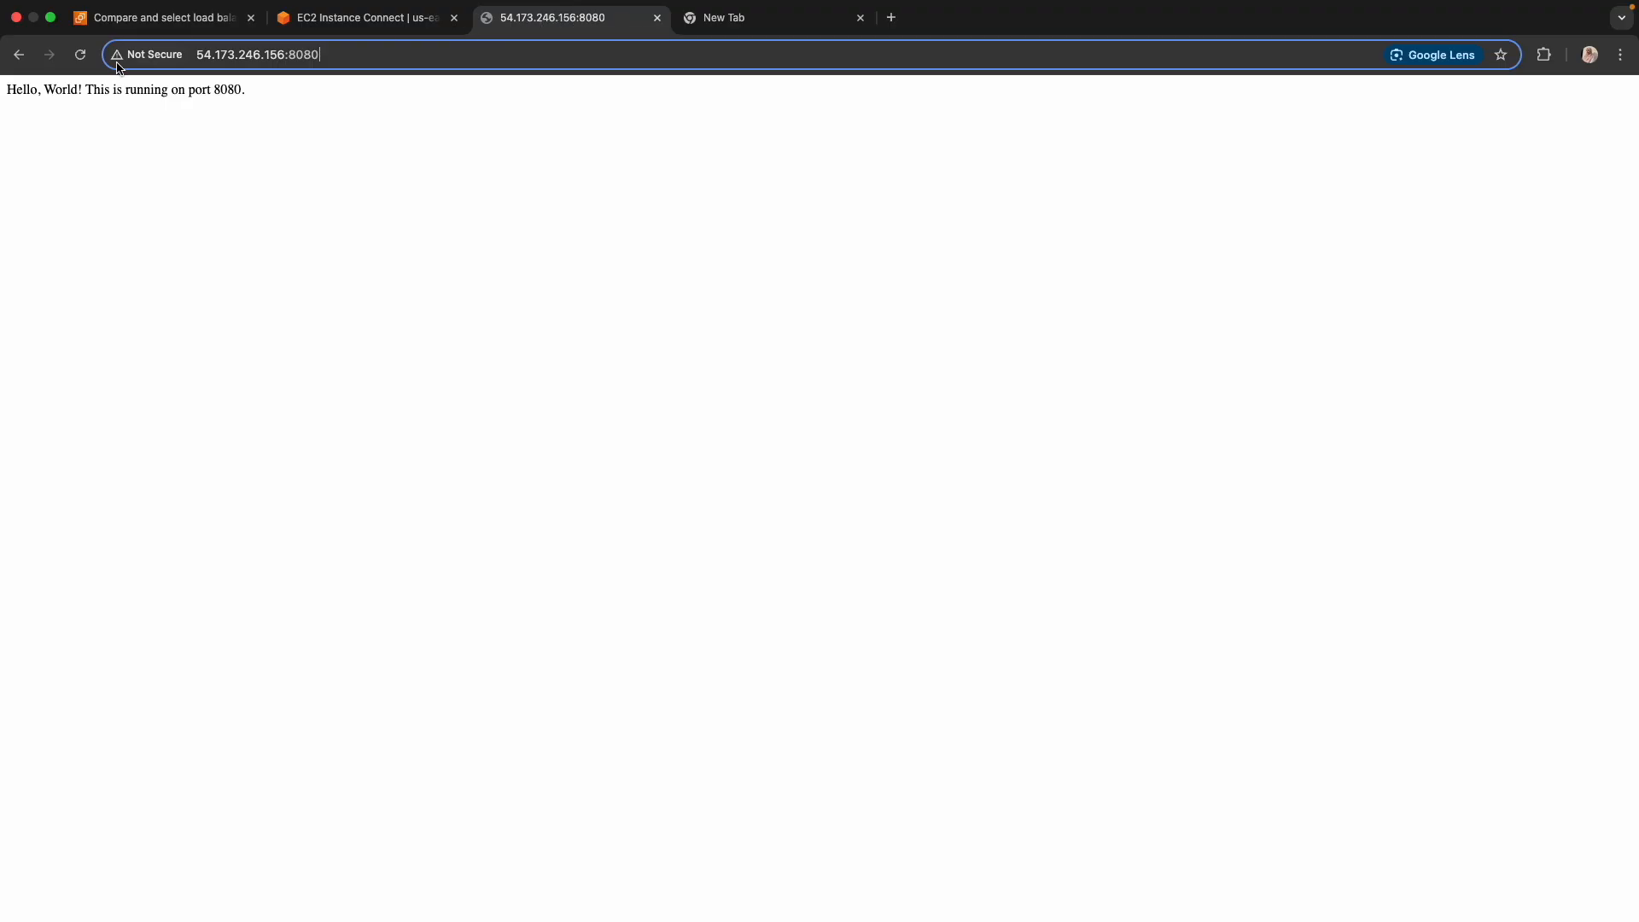
left_click(127, 23)
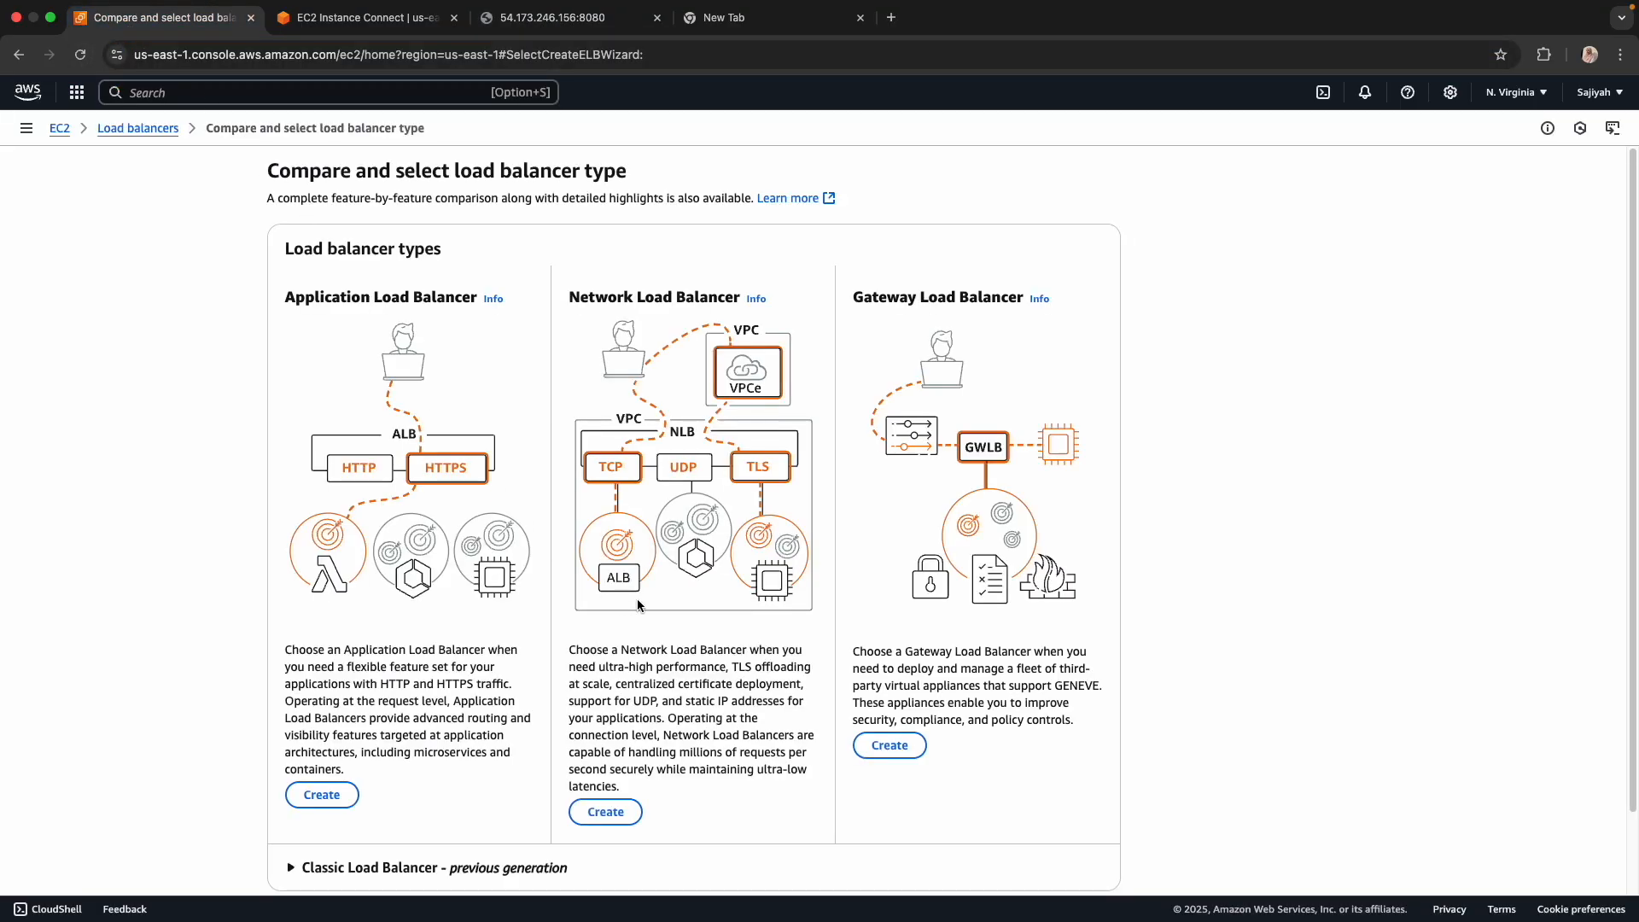
Step: Choose the Application Load Balancer type and name the load balancer test
scroll(637, 605, "down", 2)
left_click(320, 700)
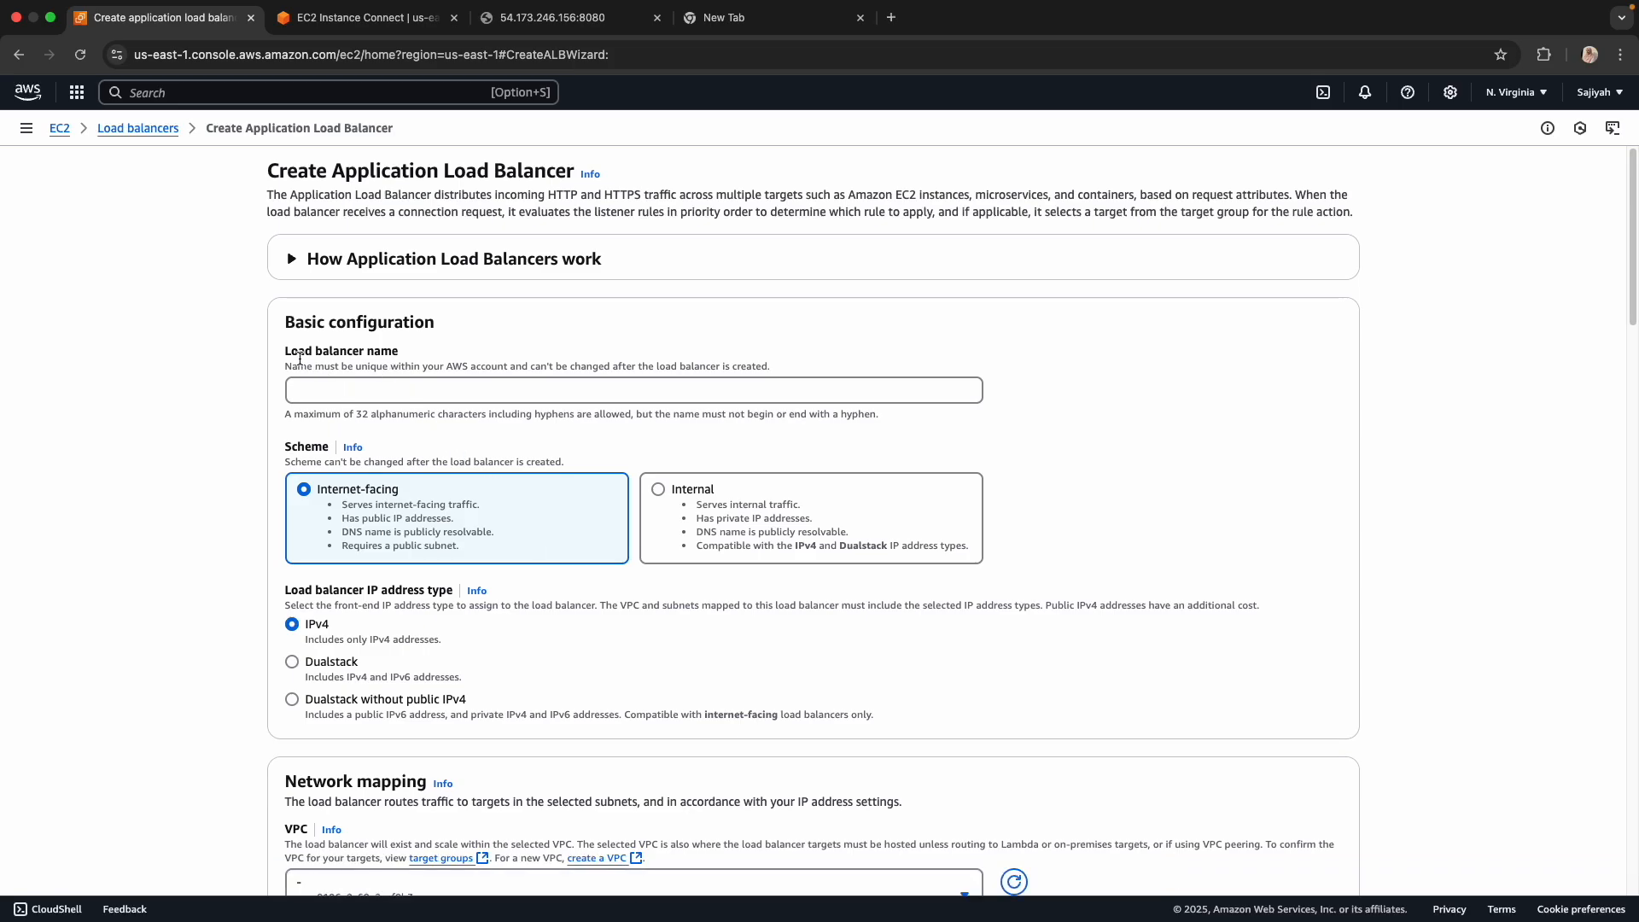
left_click_drag(287, 353, 398, 352)
left_click(406, 390)
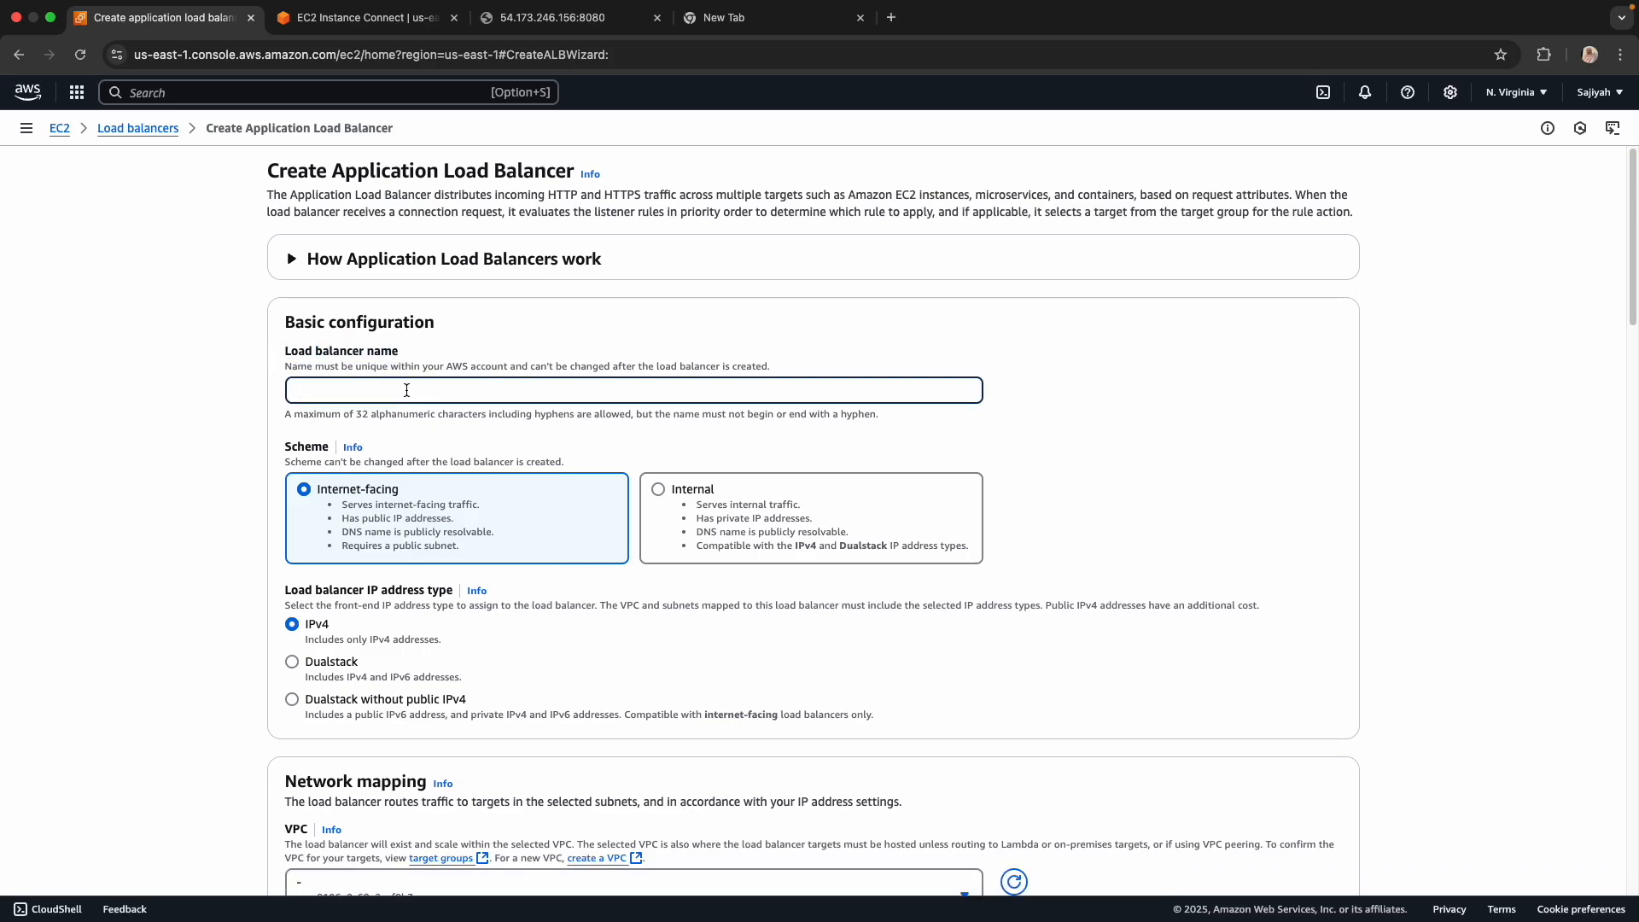
type("test")
Step: Review the load balancer's VPC choices, availability zones, security groups, and listener and routing settings
scroll(632, 553, "down", 5)
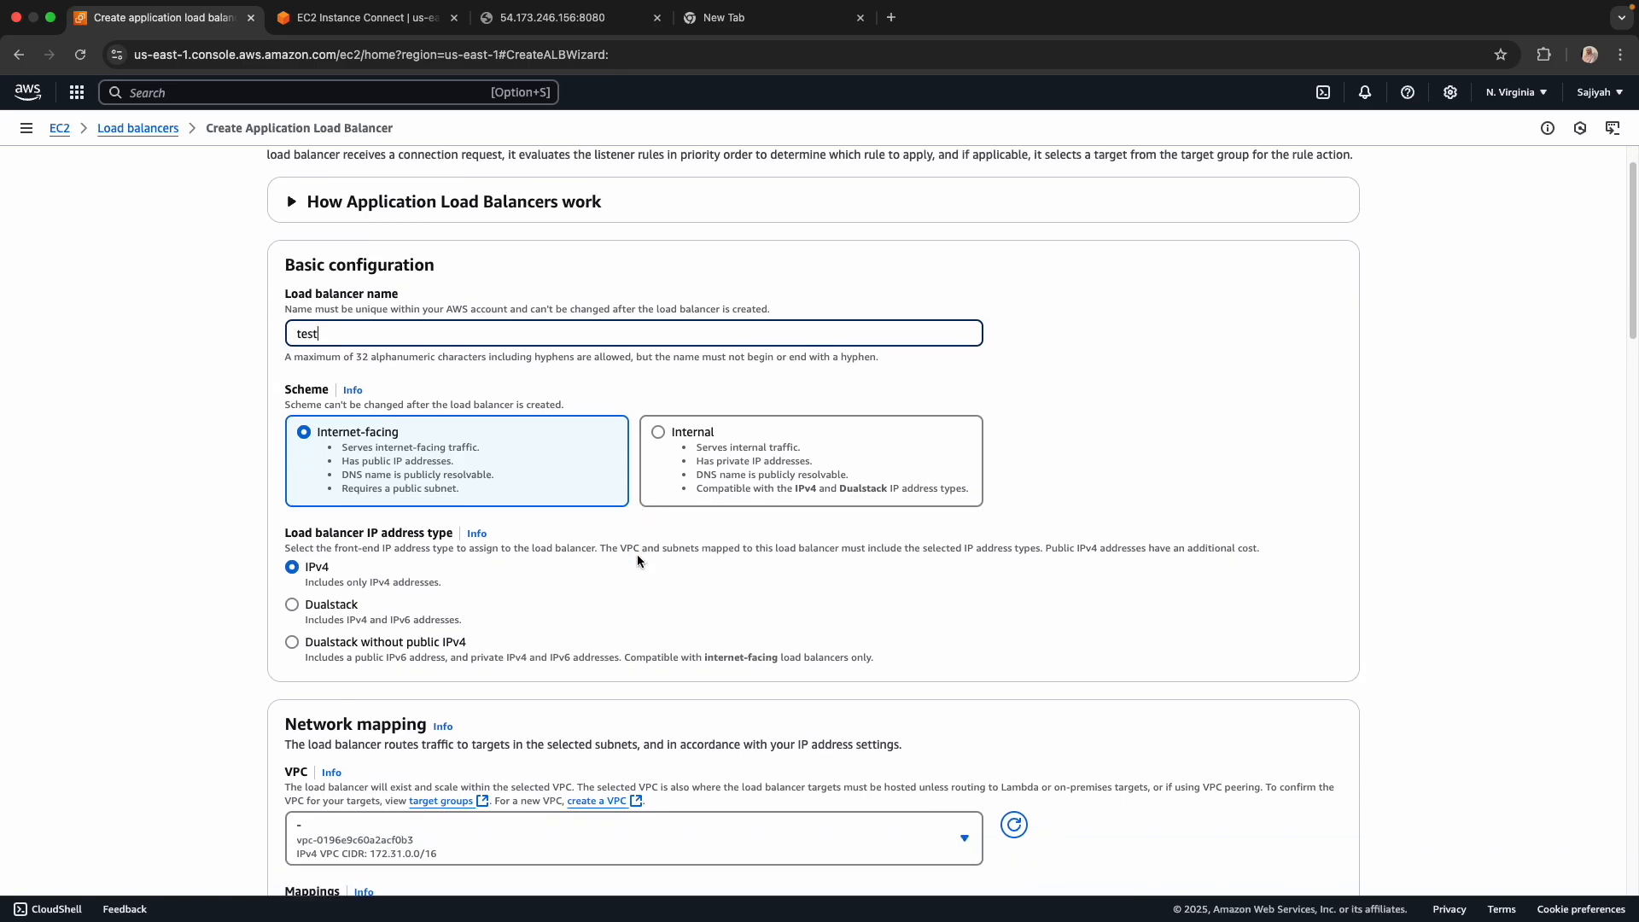
left_click(516, 611)
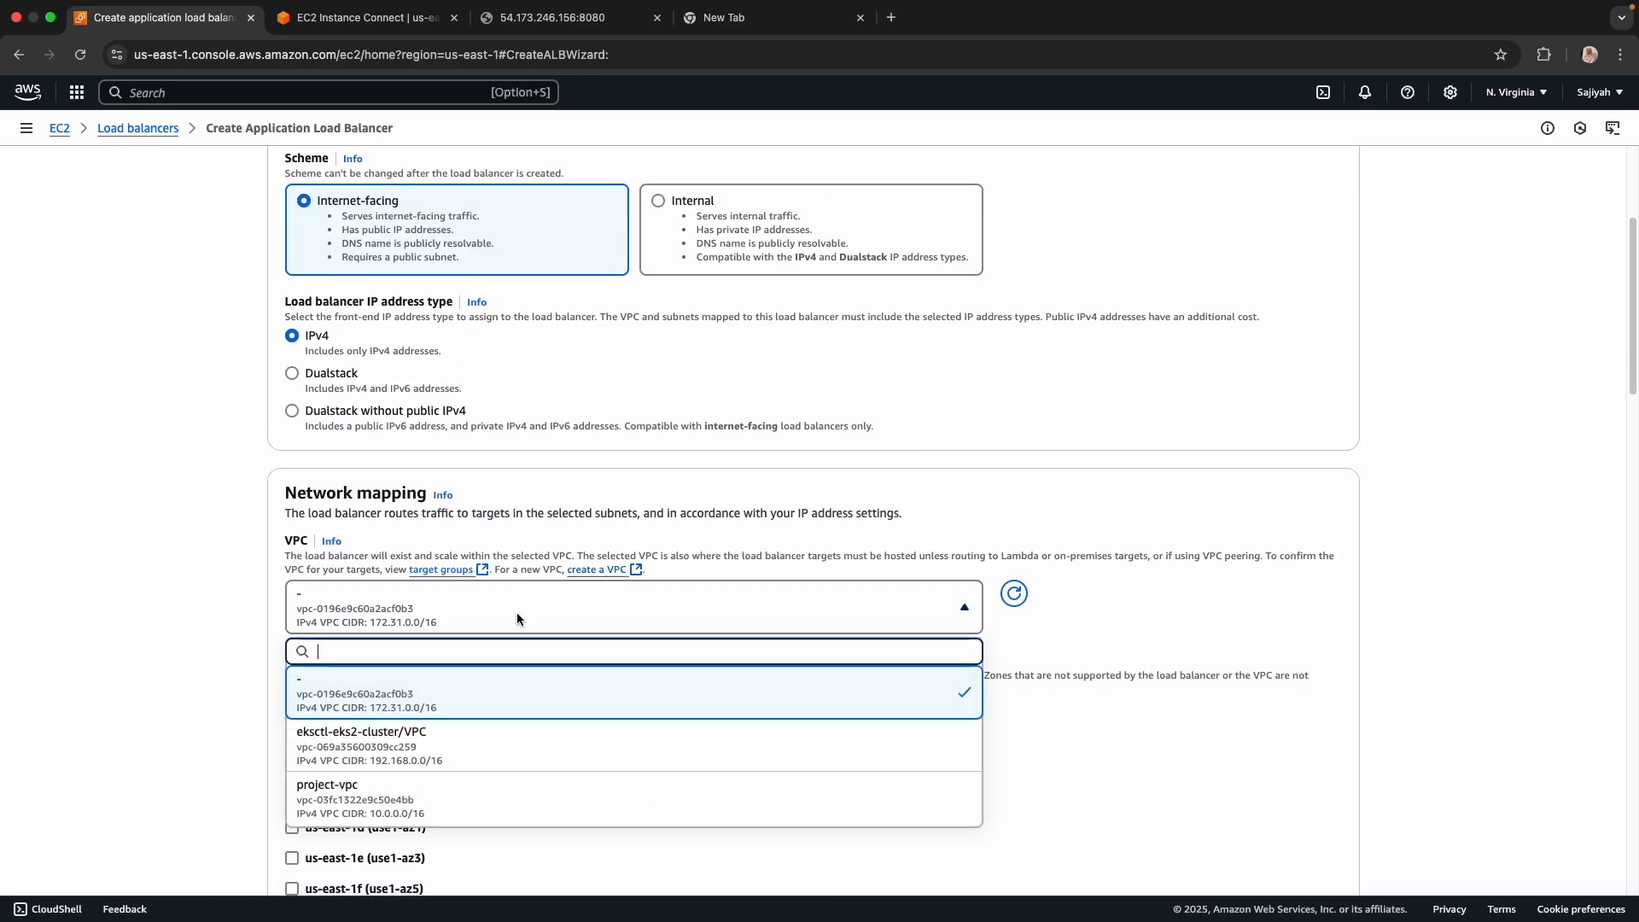
left_click(1040, 480)
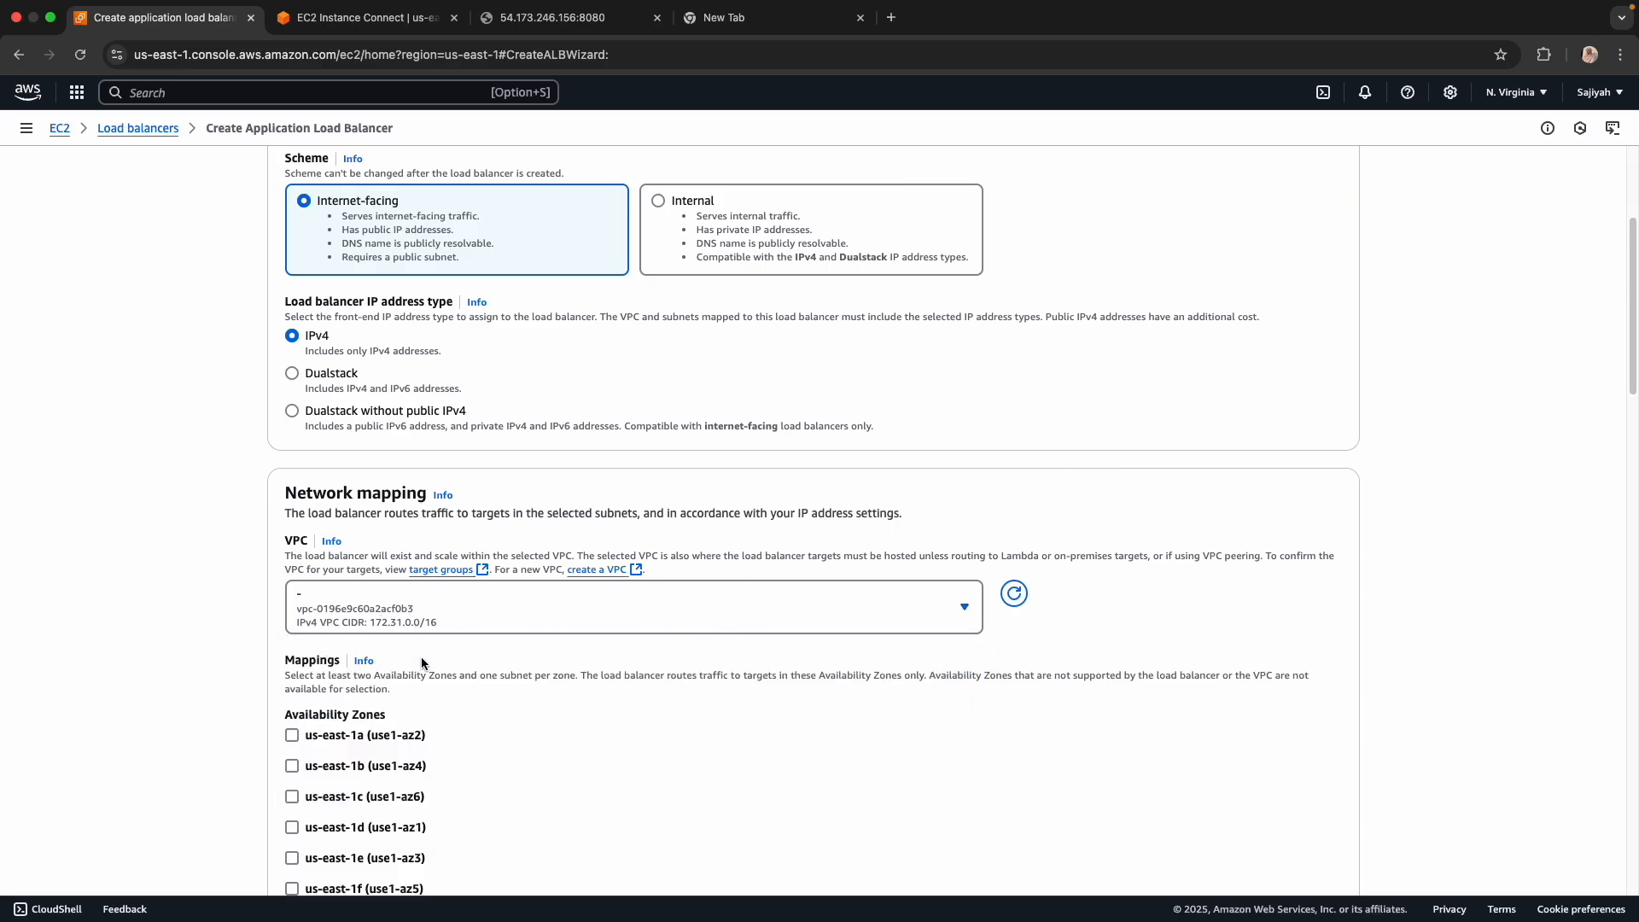
scroll(632, 760, "down", 3)
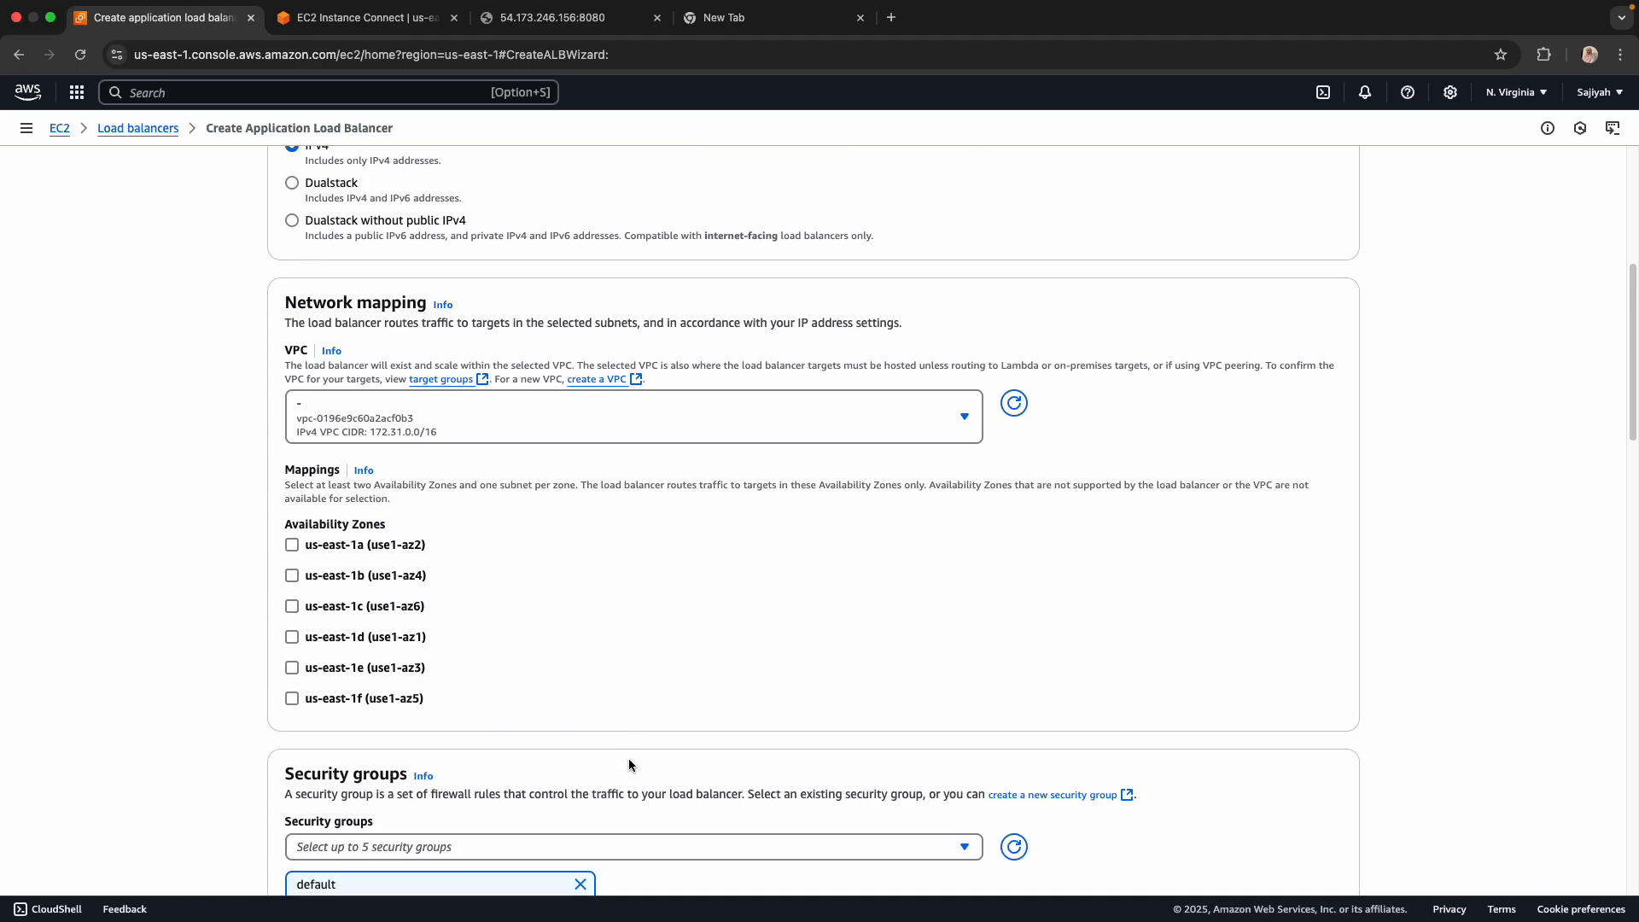
left_click(429, 421)
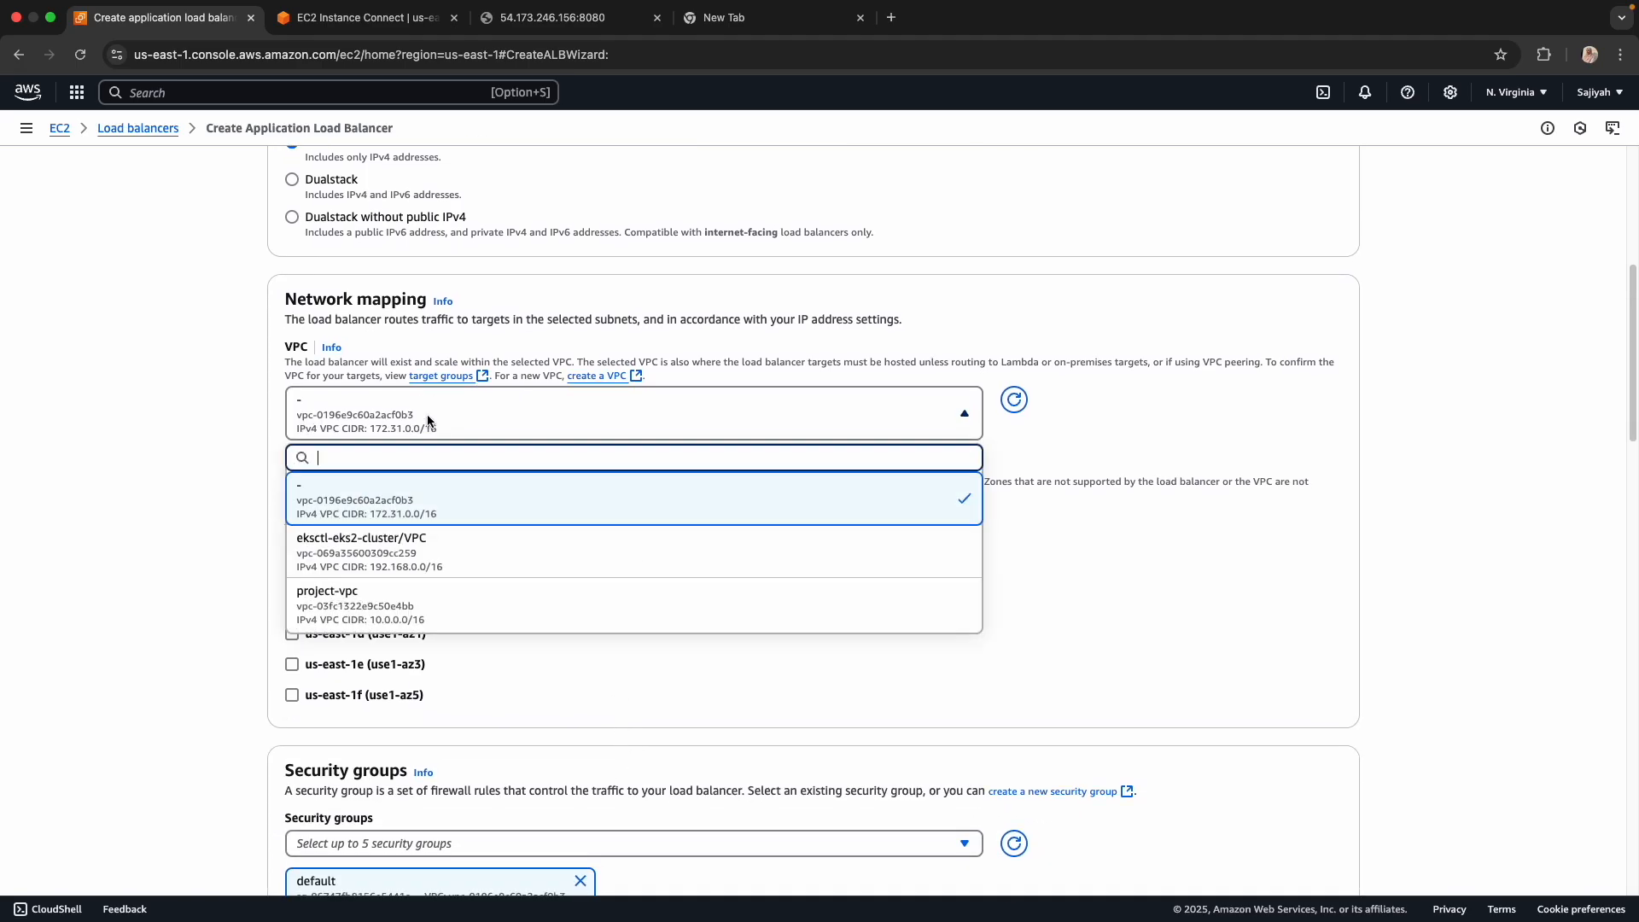
left_click(428, 421)
scroll(653, 653, "down", 4)
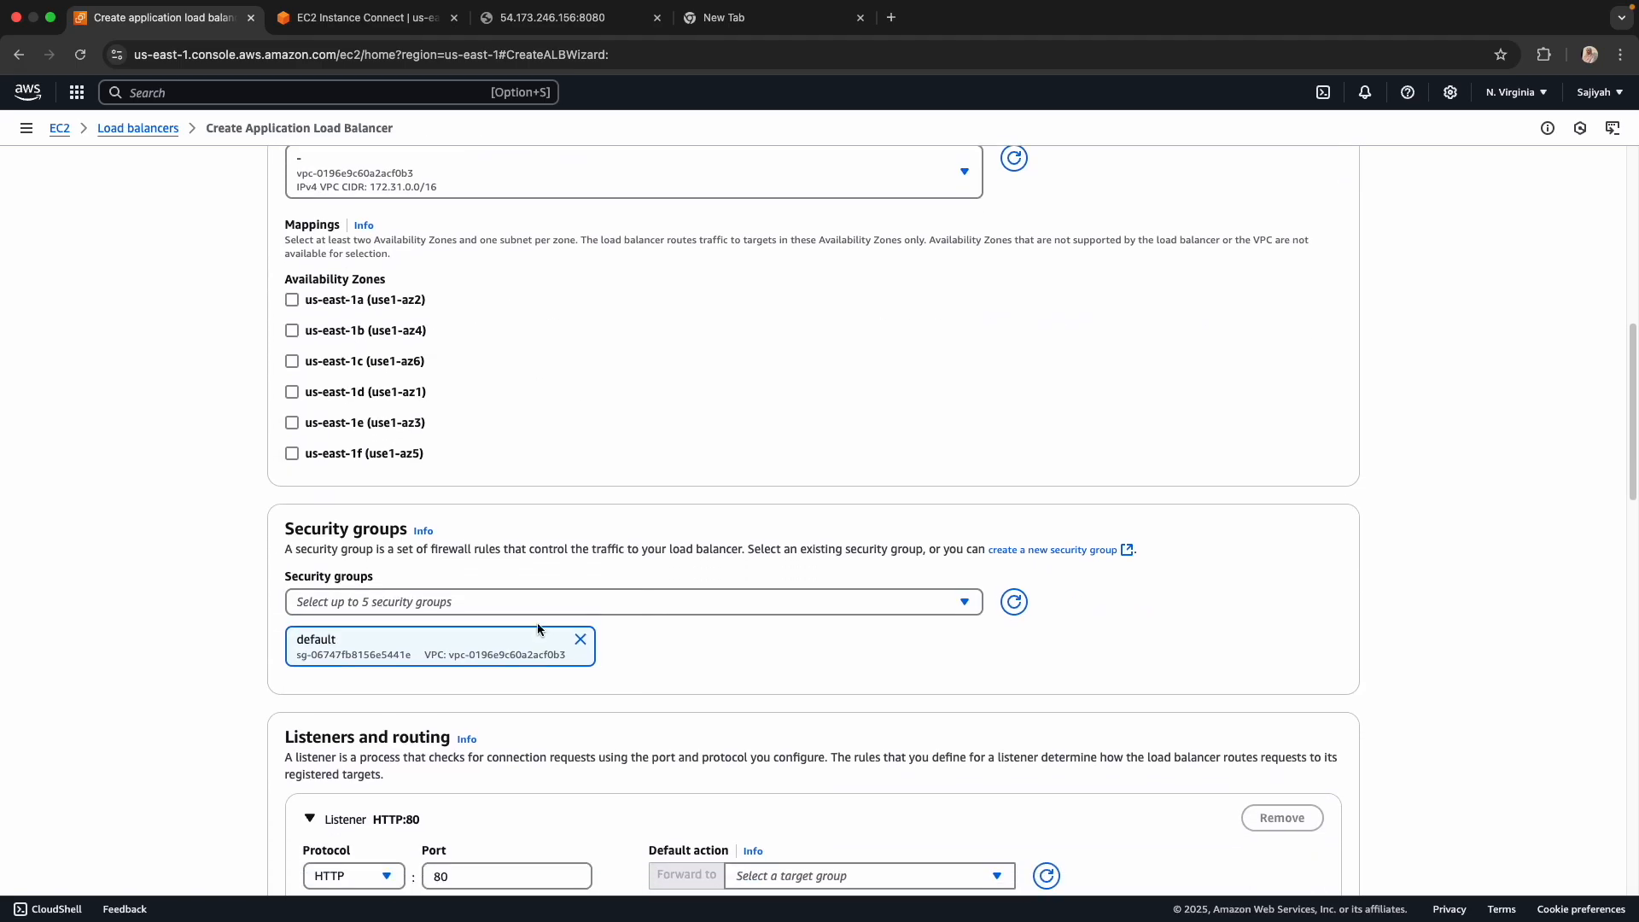
left_click(621, 613)
left_click(564, 613)
left_click_drag(287, 521, 451, 560)
left_click(623, 548)
scroll(610, 602, "down", 5)
scroll(618, 612, "down", 4)
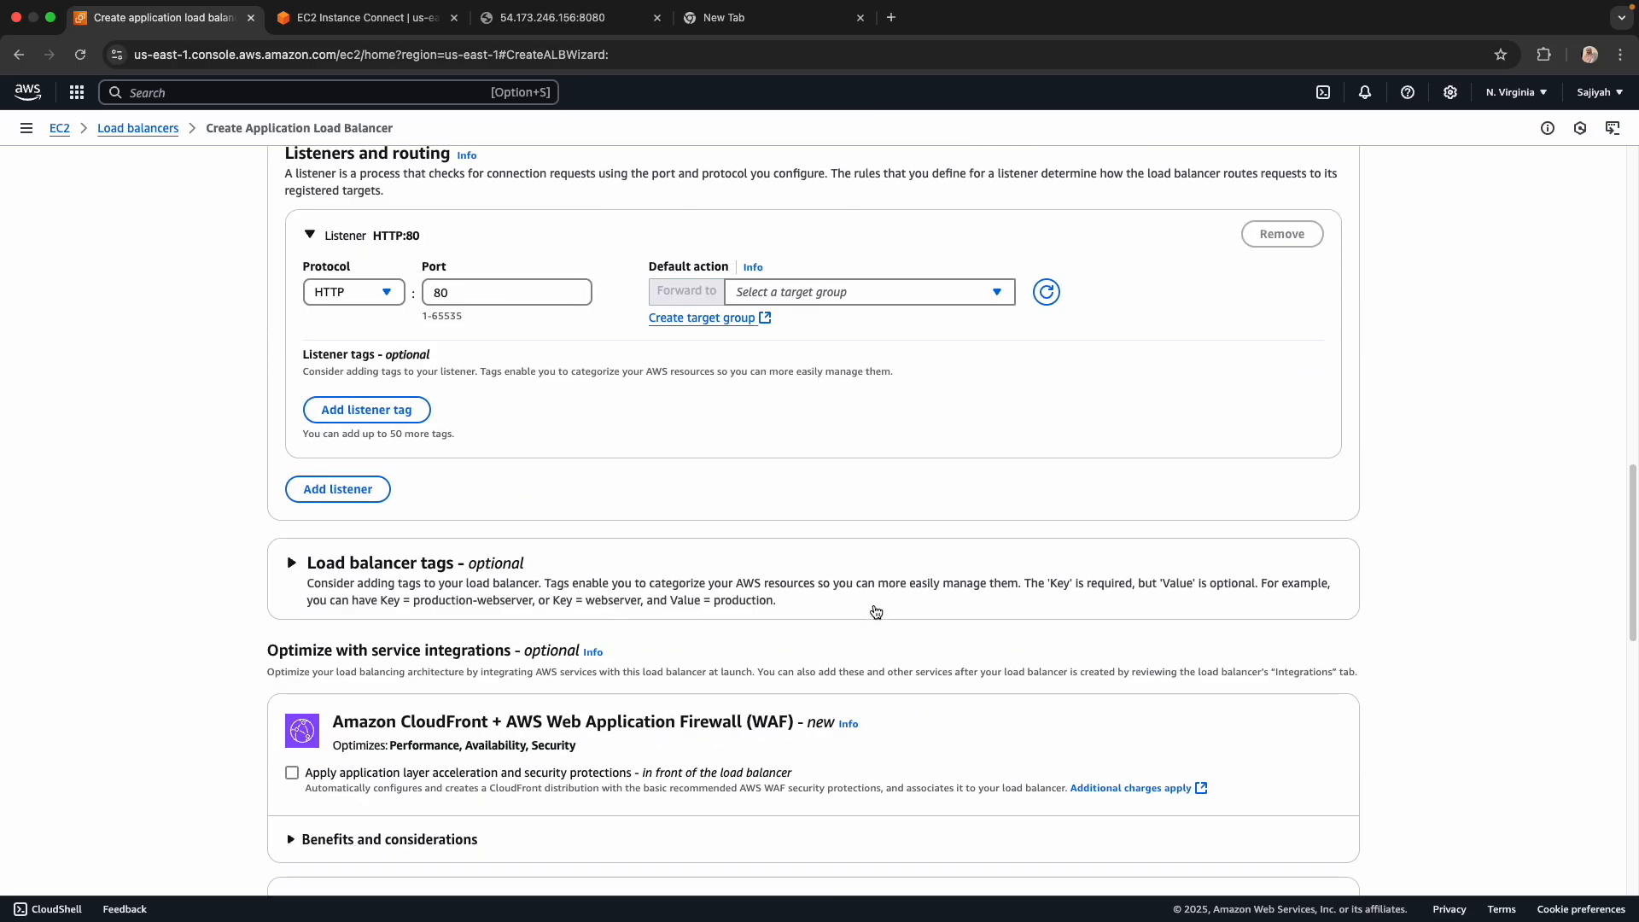
Step: Start a new target group from the HTTP:80 listener, with Instances as the target type and target-test as its name
scroll(782, 464, "up", 1)
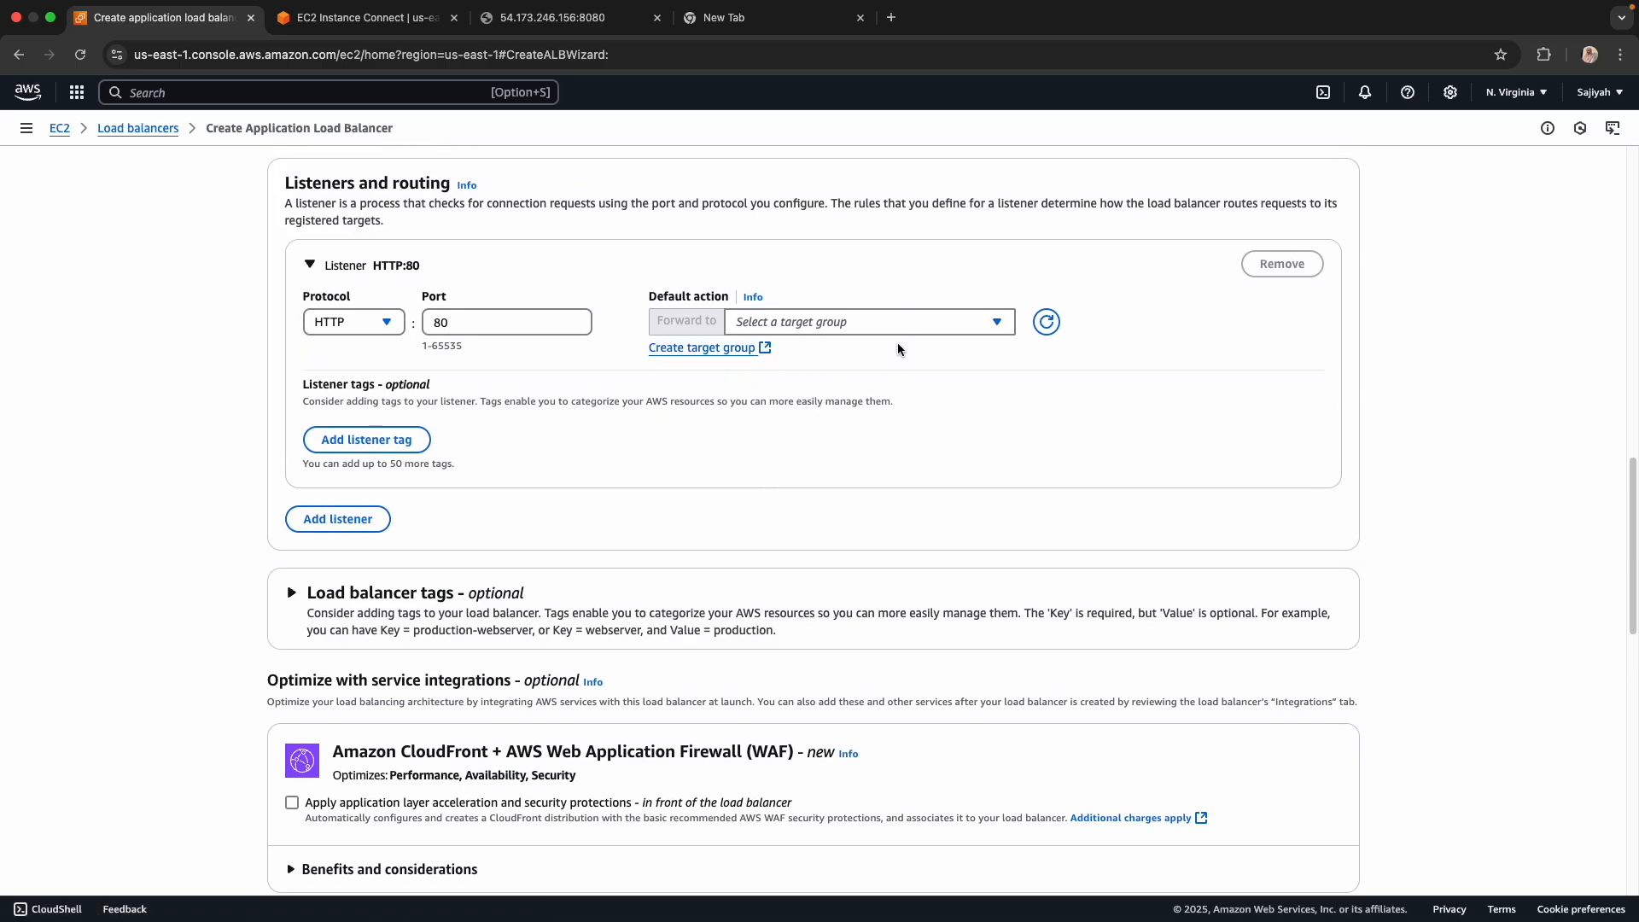
left_click(724, 351)
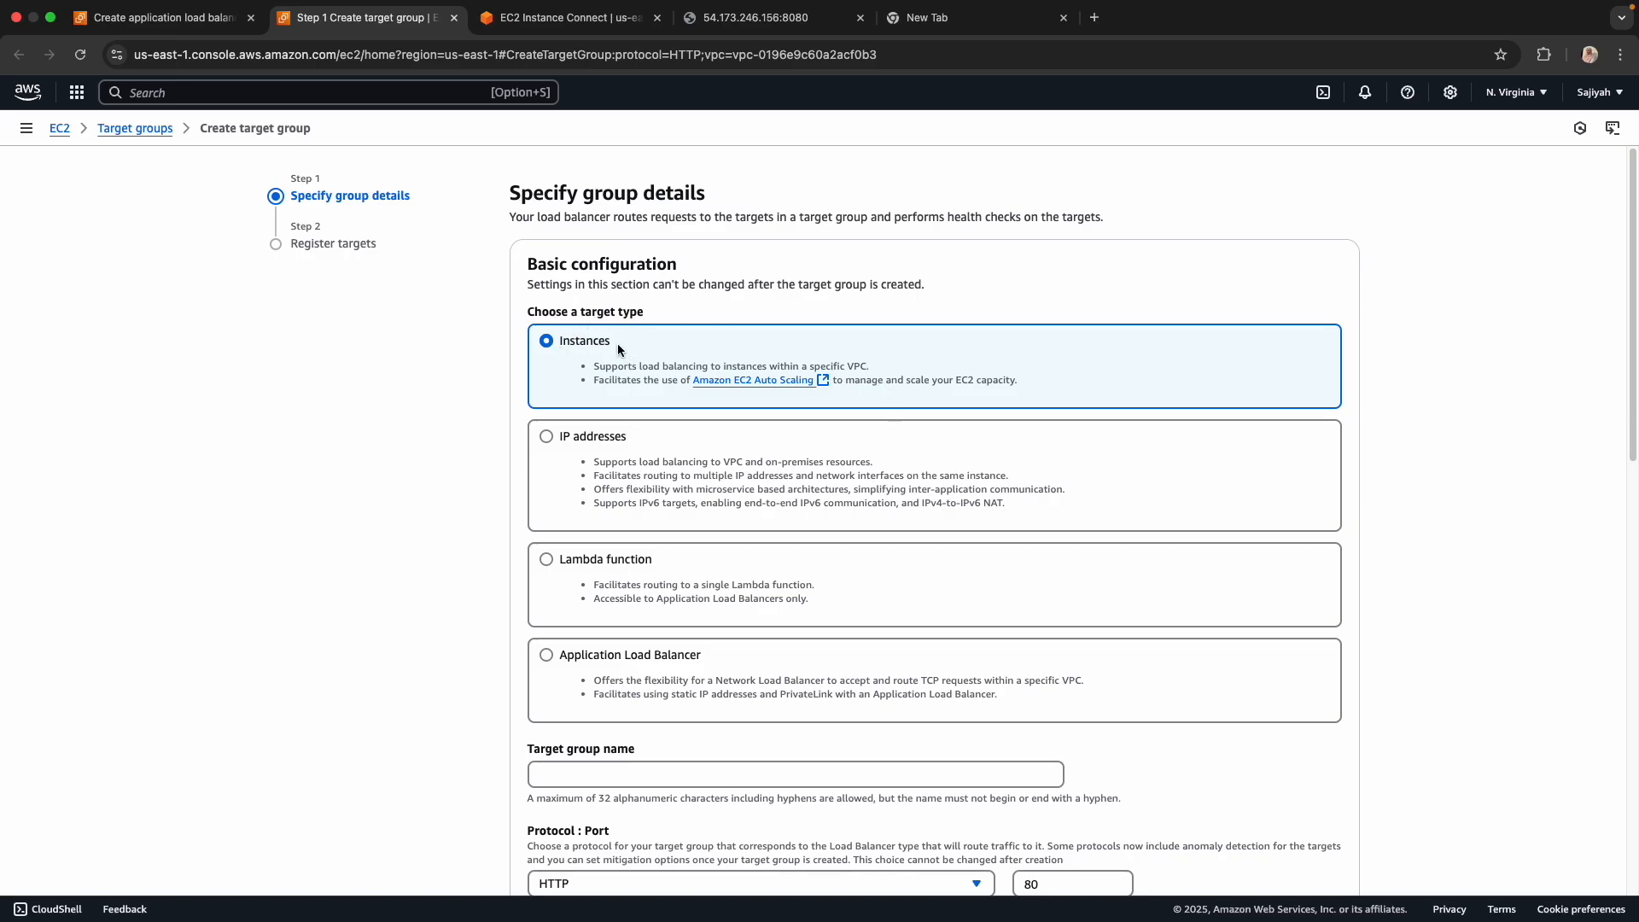
double_click(584, 340)
scroll(726, 564, "down", 3)
left_click(659, 591)
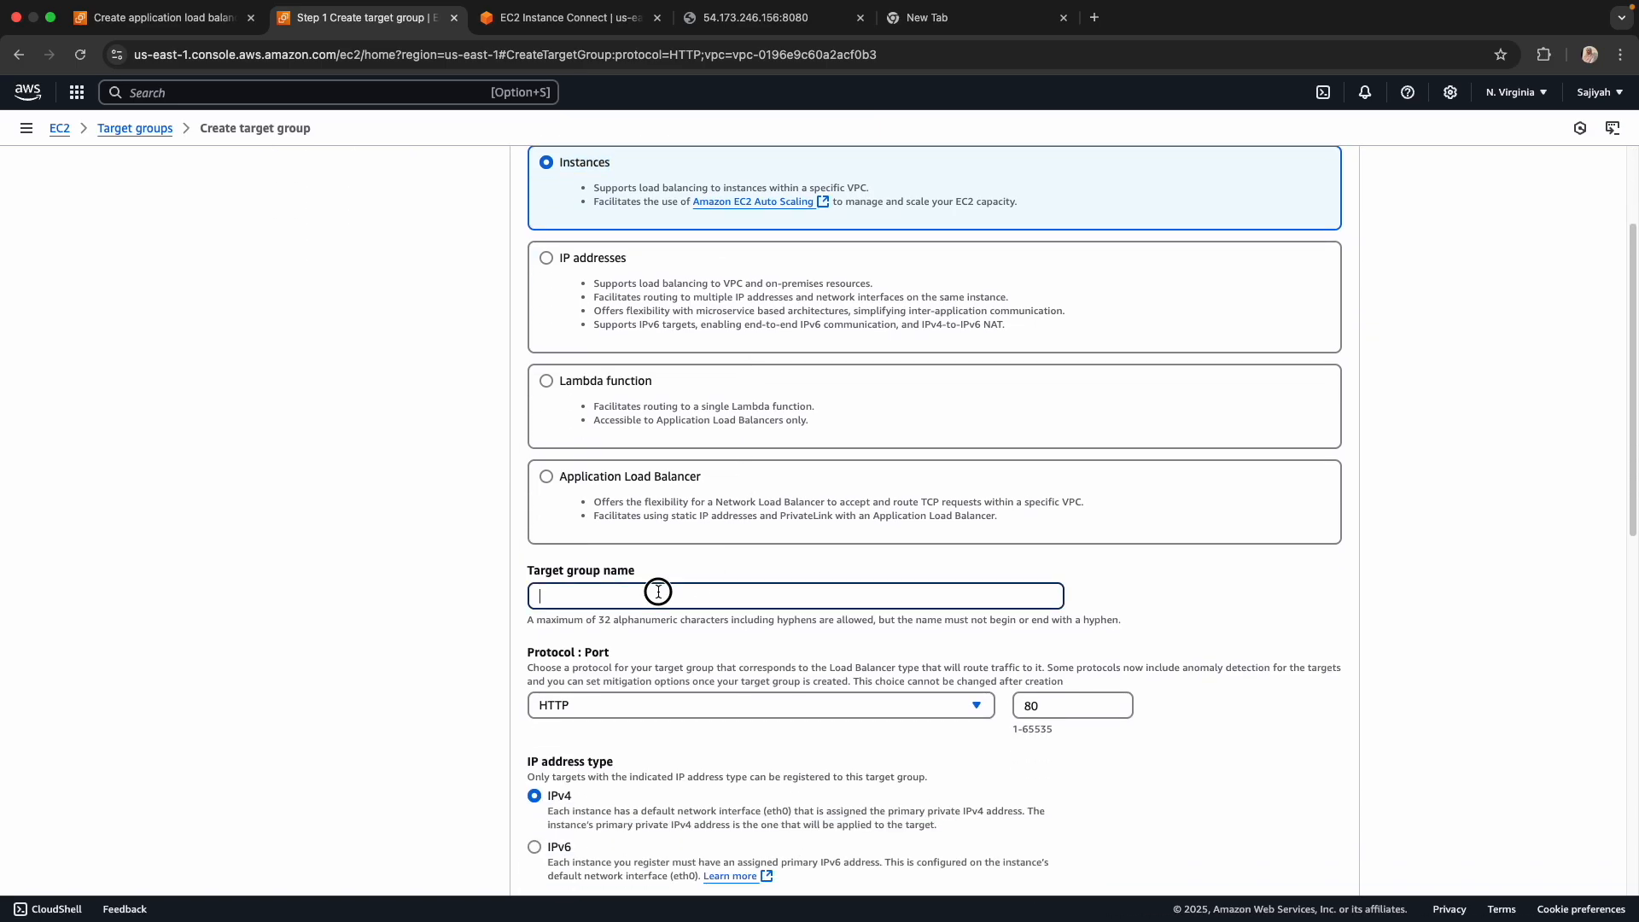
type("target-test")
Step: Set the target group's HTTP port to 8080, keep the current VPC and health check settings, and proceed to registering targets
scroll(1085, 679, "down", 2)
left_click(1052, 578)
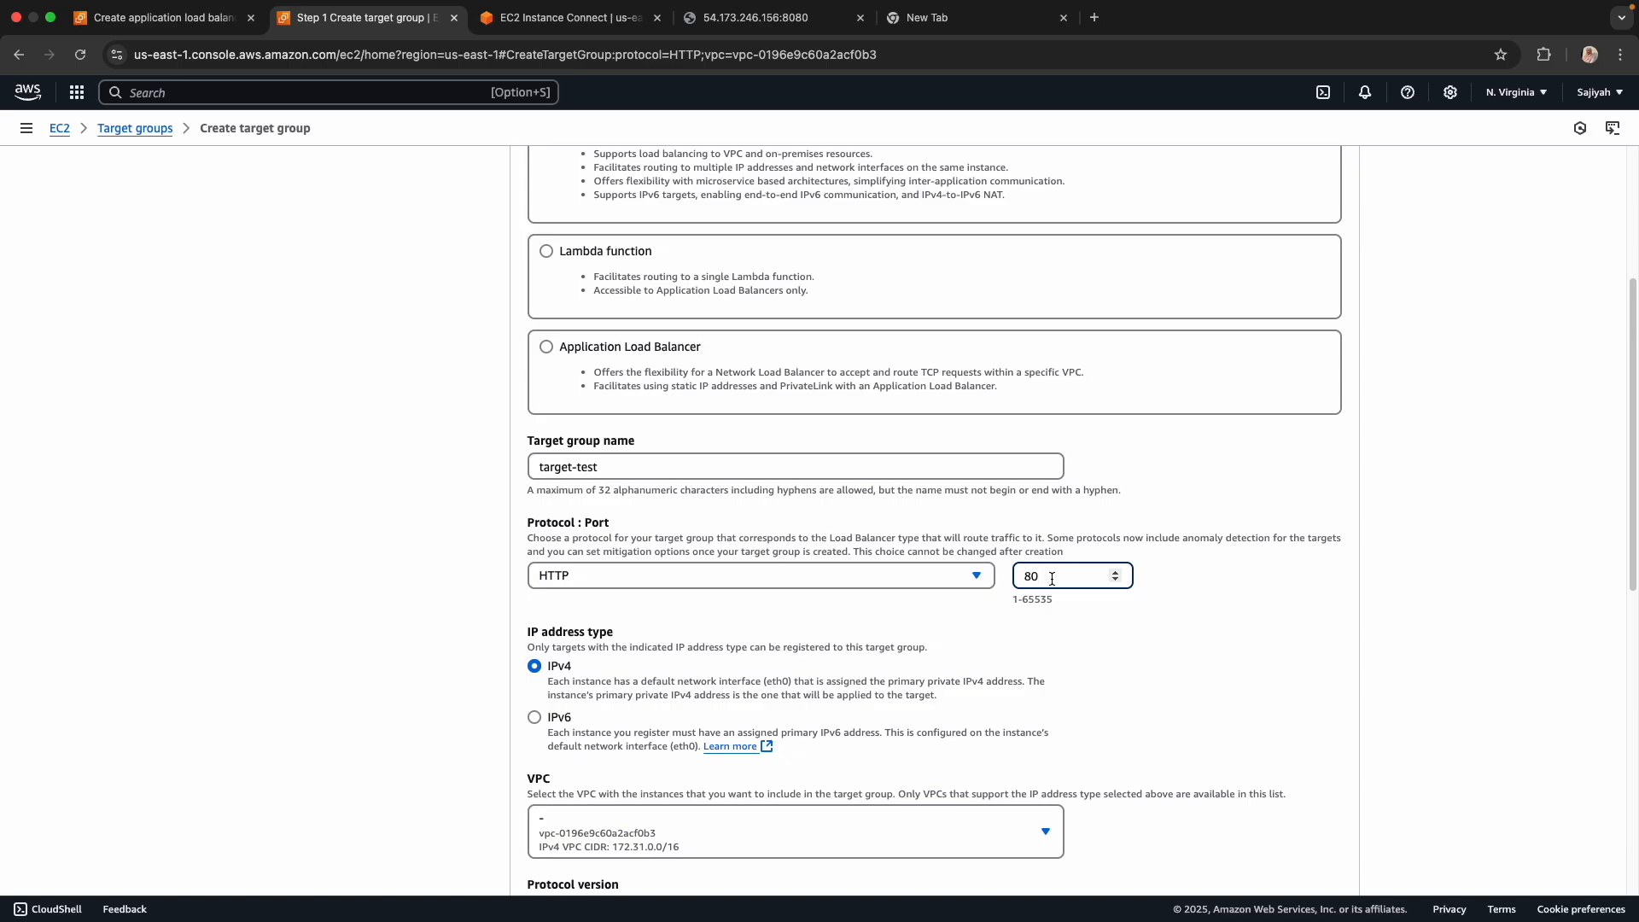
type("80")
scroll(1179, 653, "down", 5)
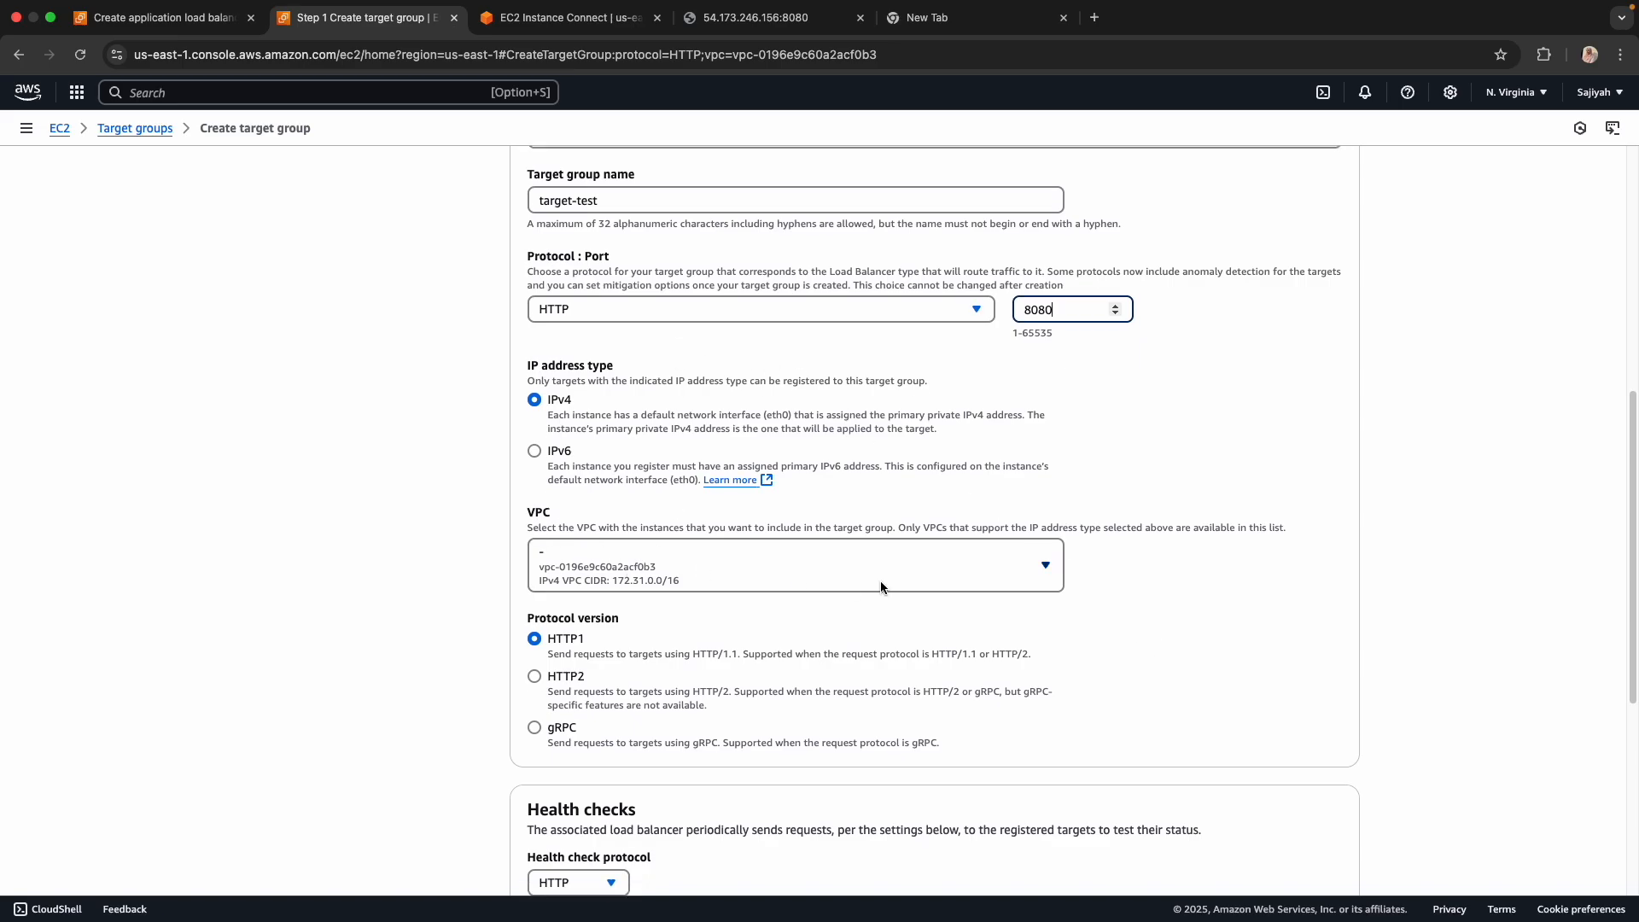
left_click(692, 560)
left_click(1049, 626)
scroll(1048, 626, "down", 5)
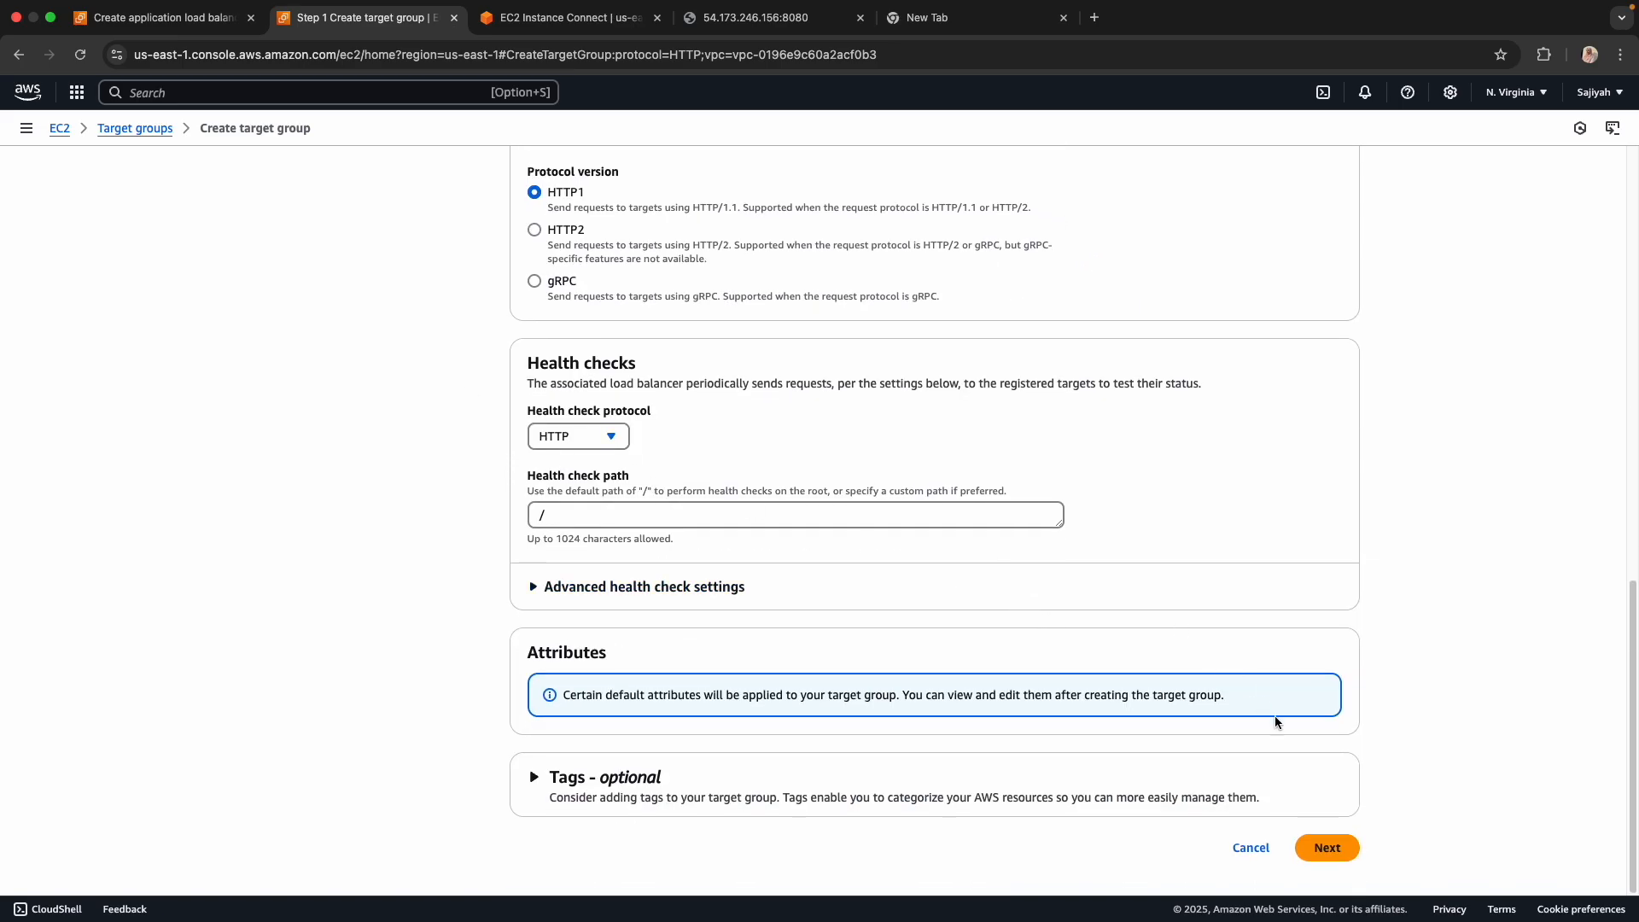
left_click(1328, 857)
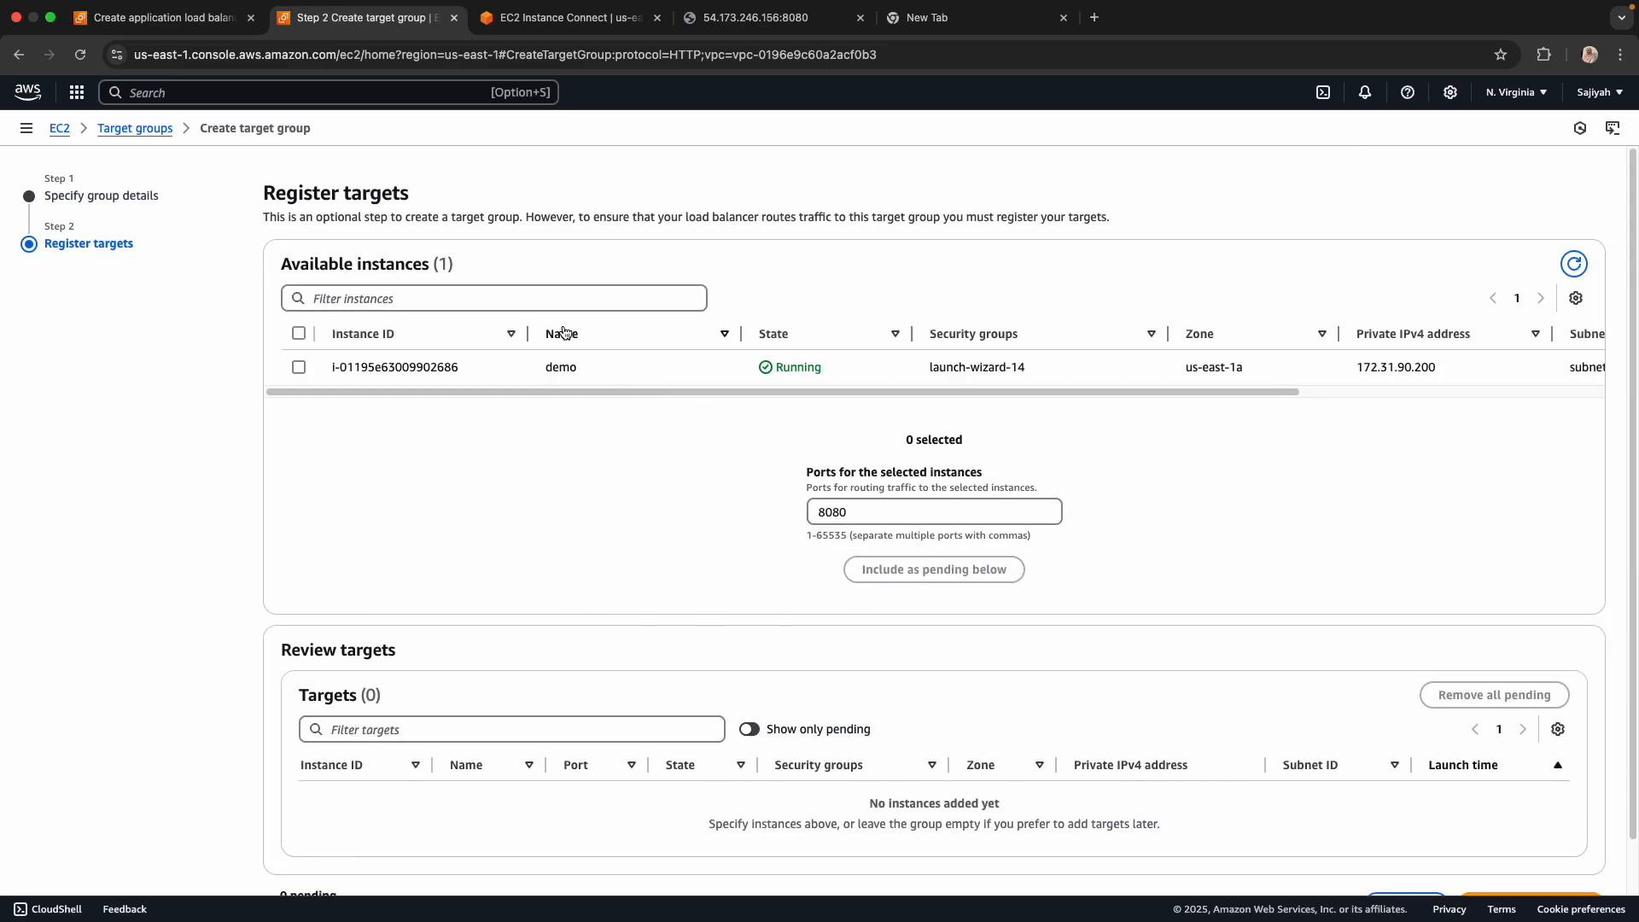
Step: Include the demo instance as a pending target on port 8080
left_click(299, 368)
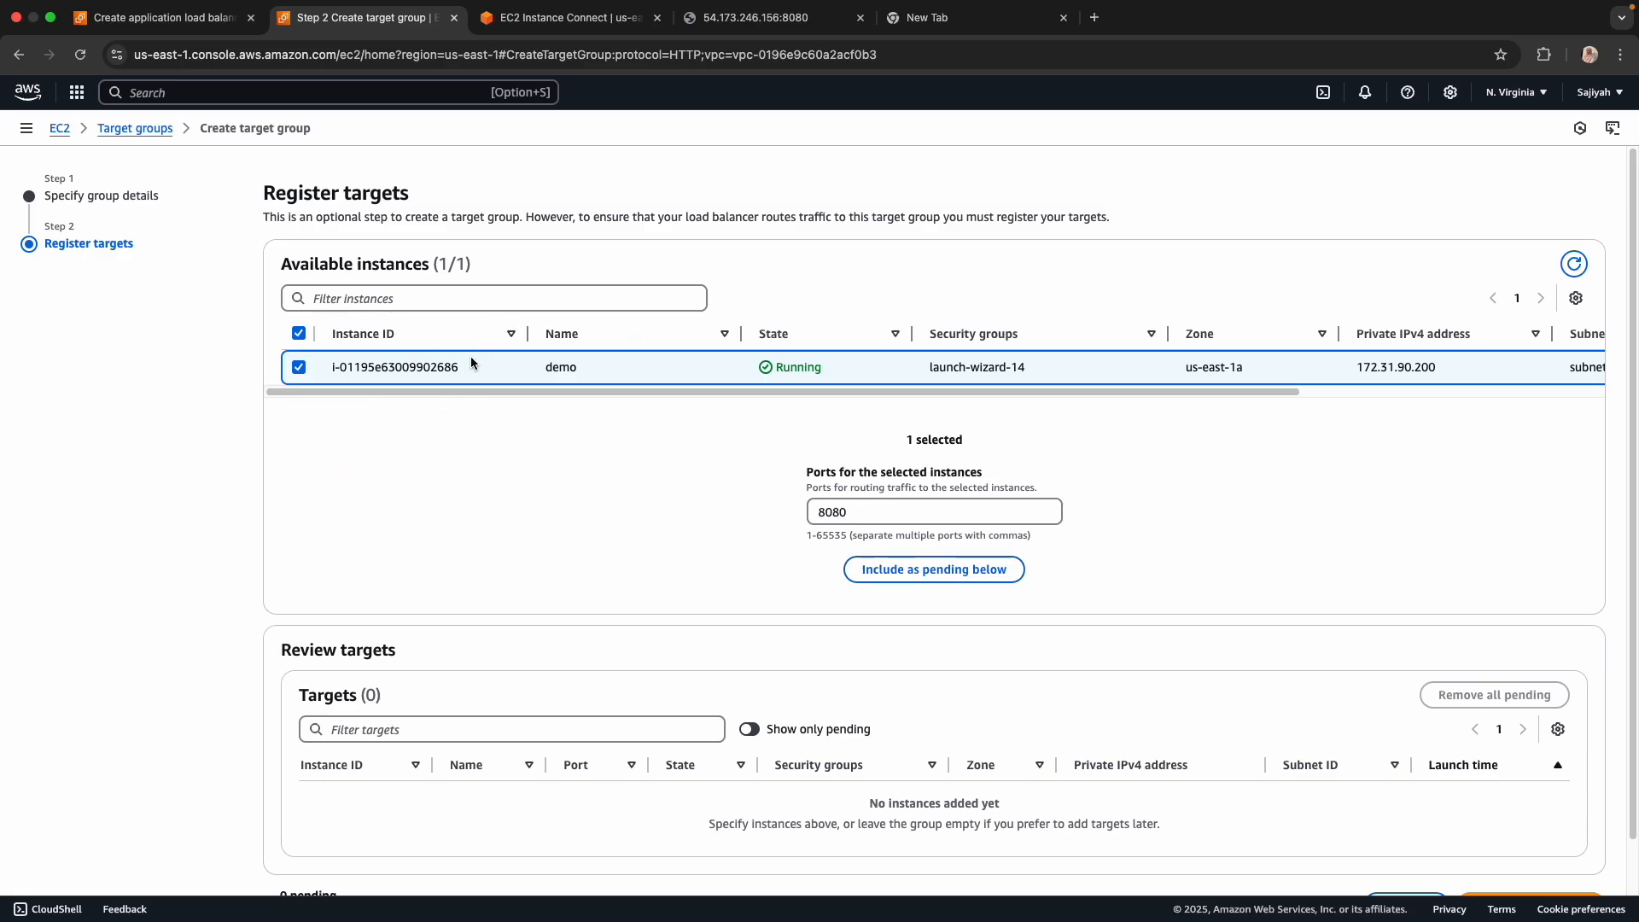
left_click_drag(459, 368, 331, 367)
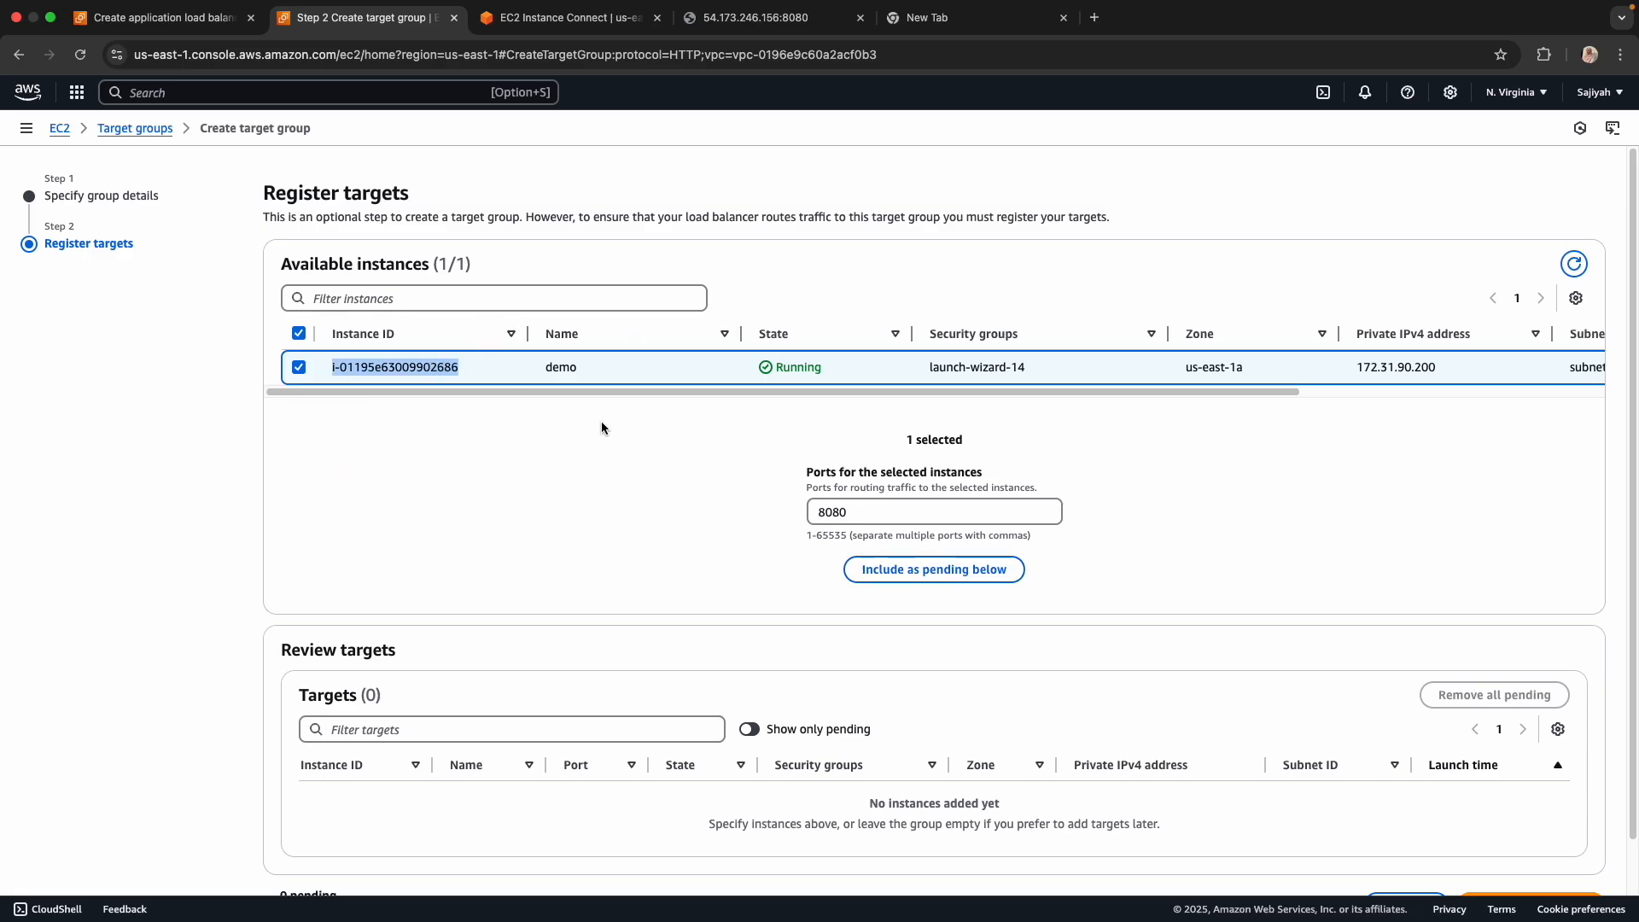
left_click(935, 569)
scroll(1274, 607, "down", 1)
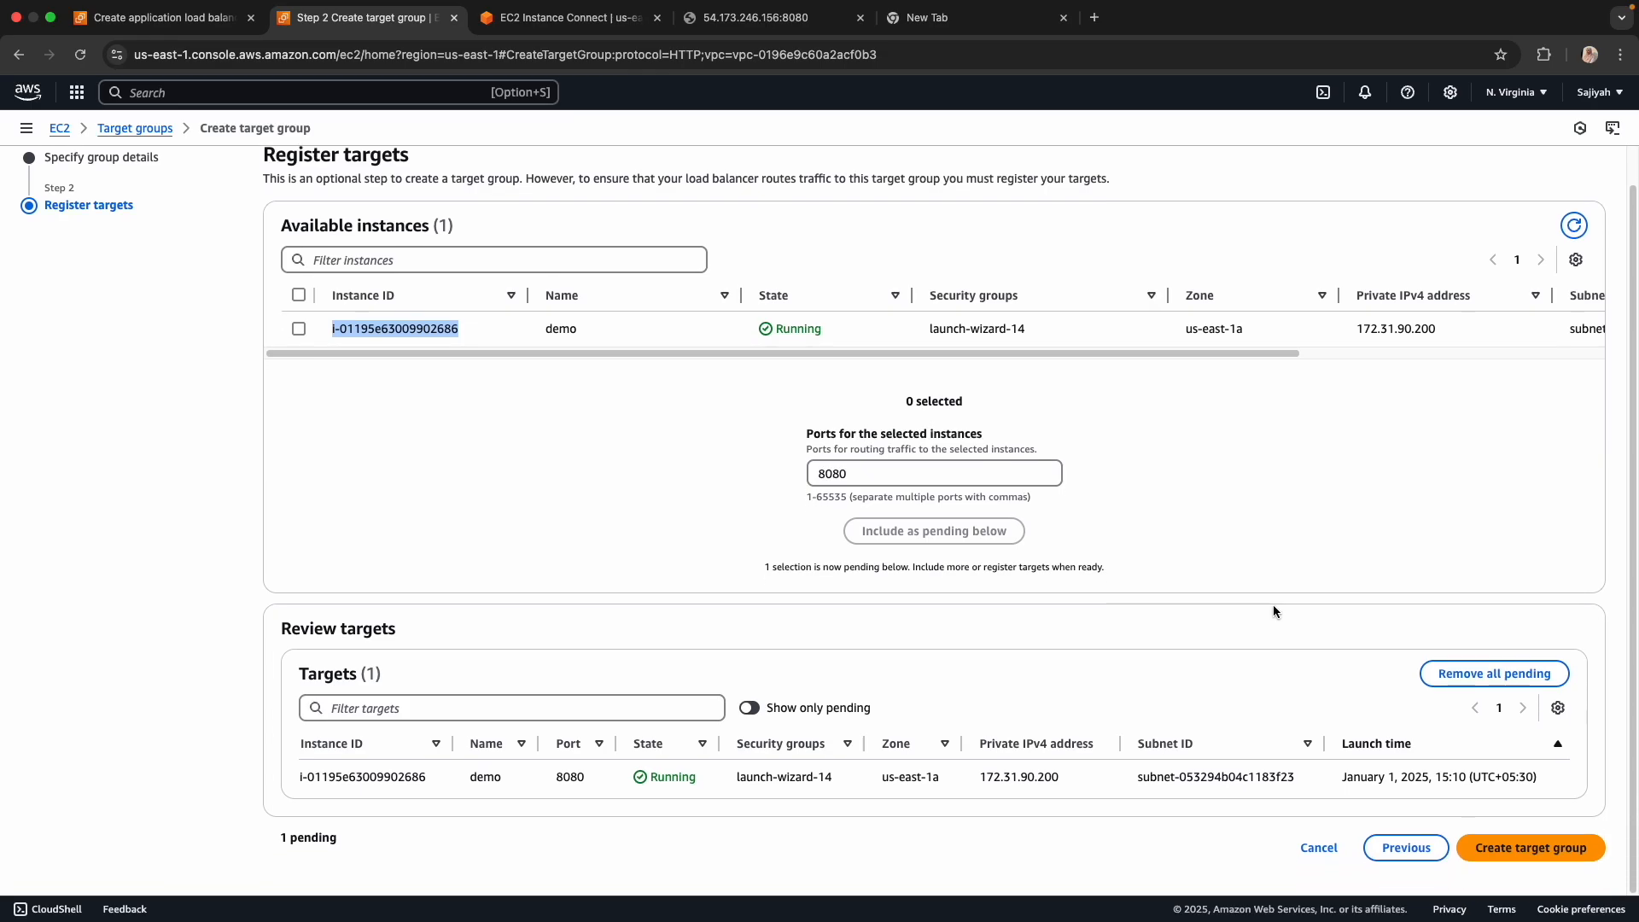
Step: Create the target group and set target-test as the forwarding target of the load balancer's HTTP:80 listener
left_click(1532, 854)
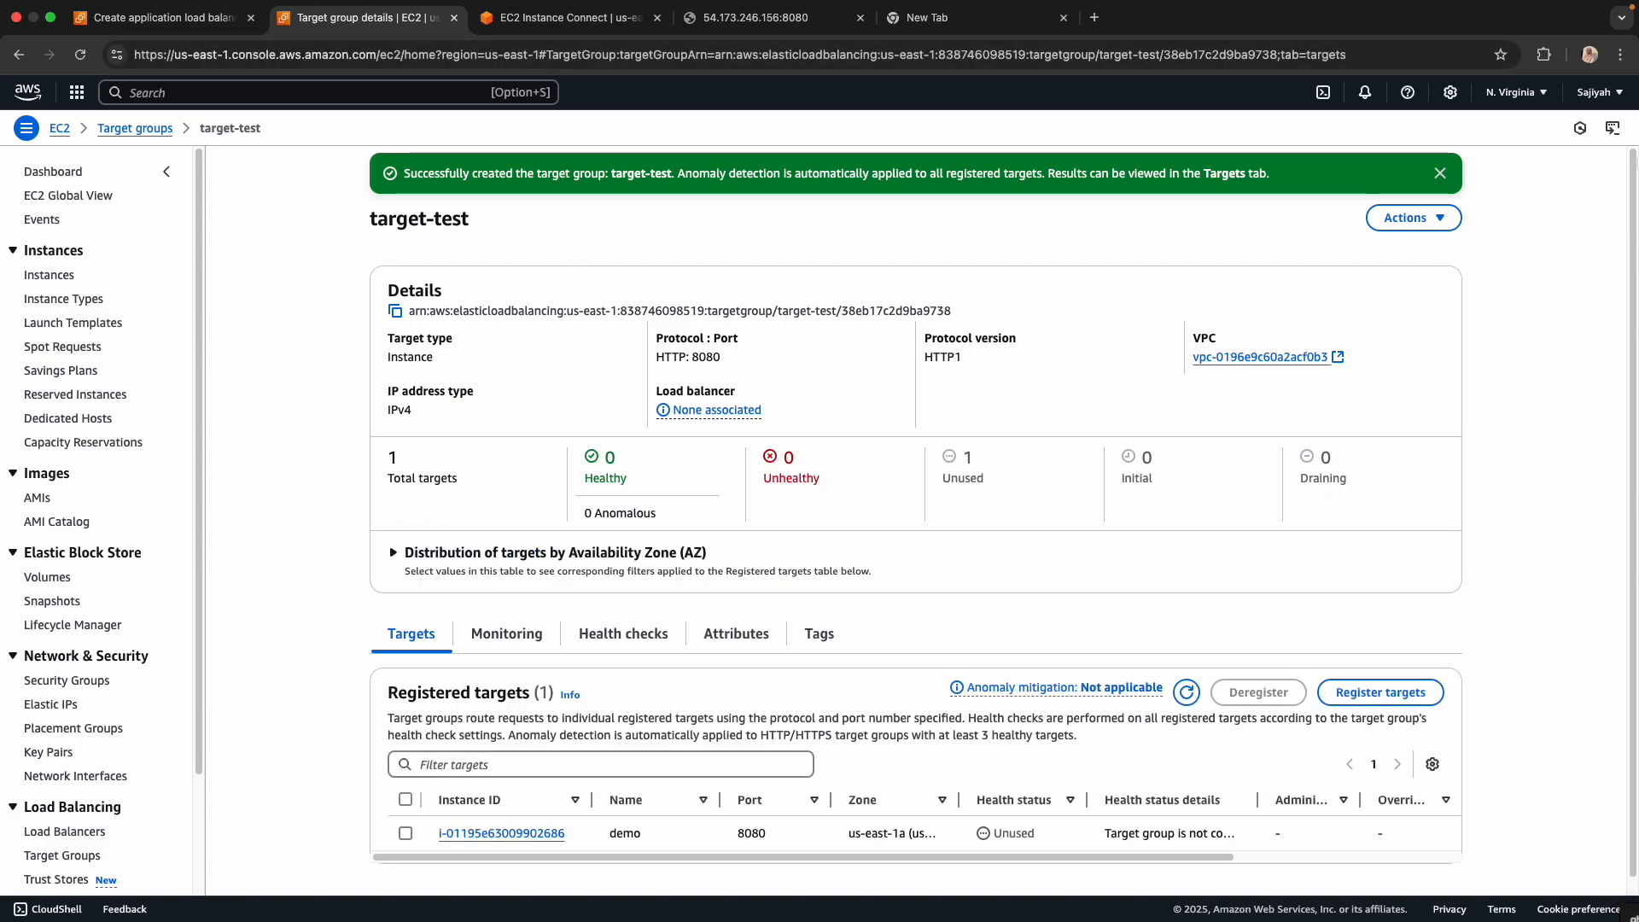
left_click(163, 17)
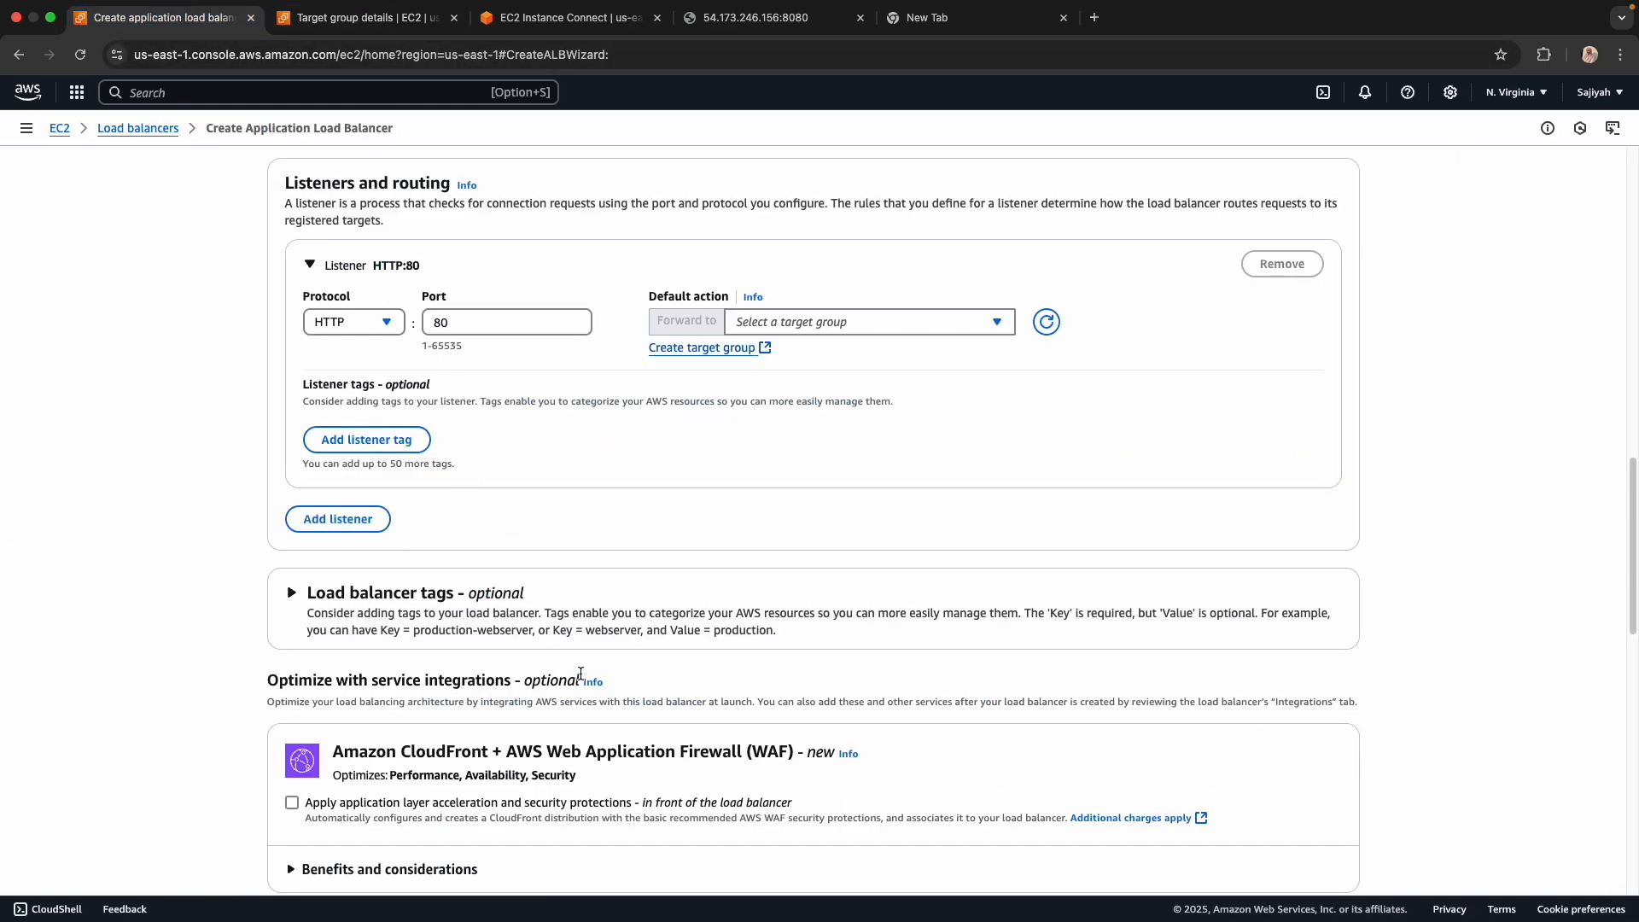
left_click(1048, 325)
left_click(997, 323)
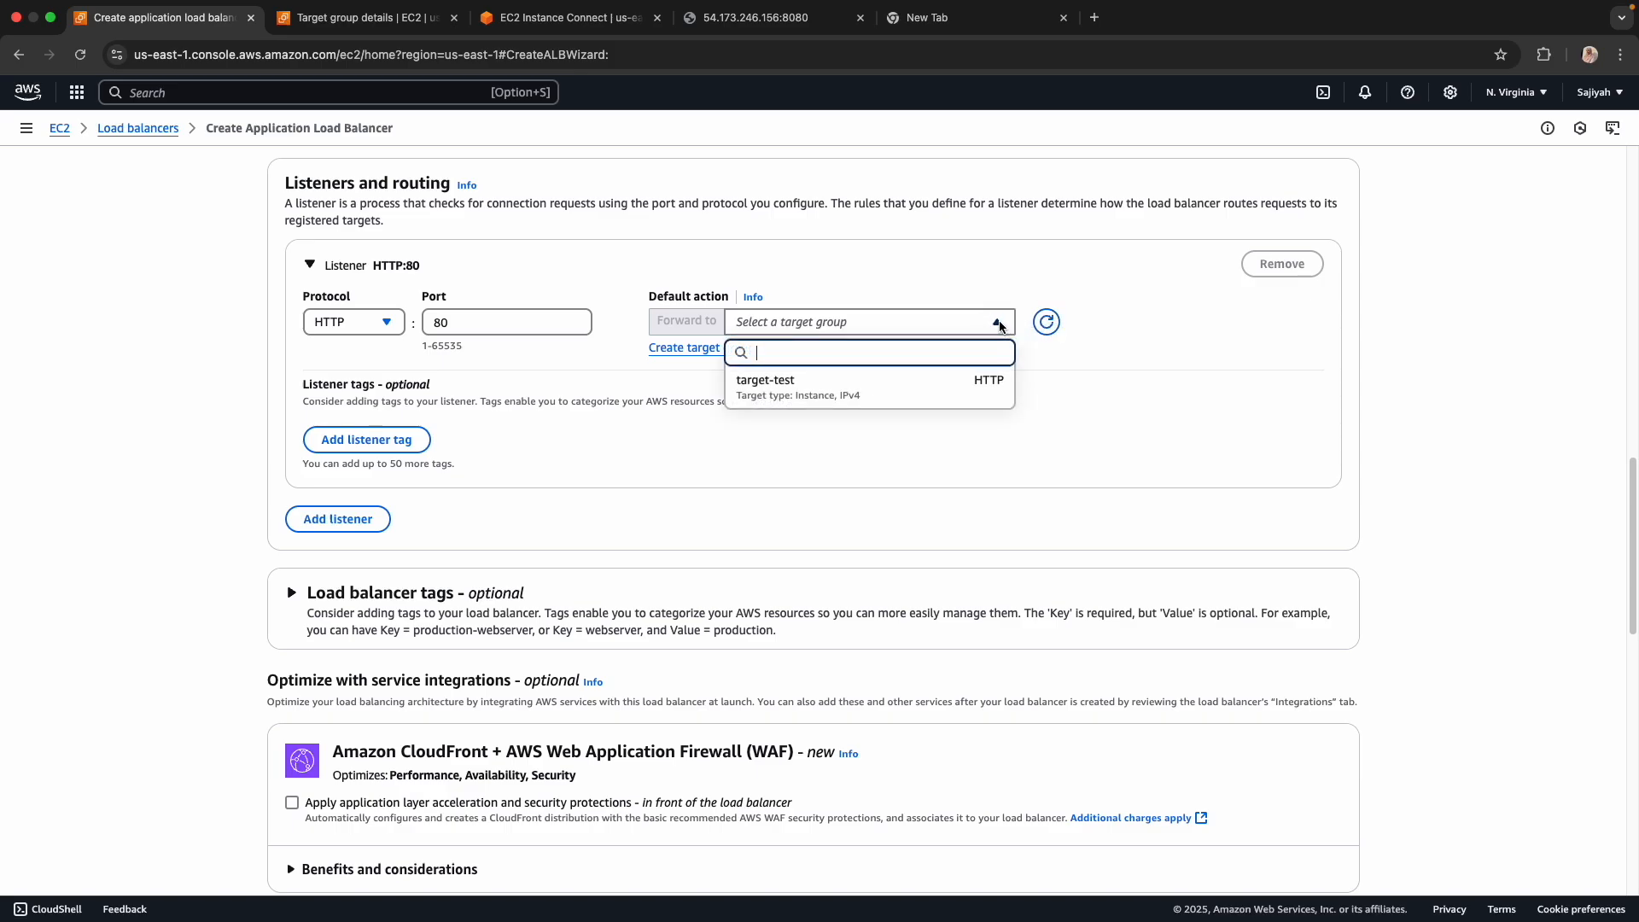
left_click(856, 400)
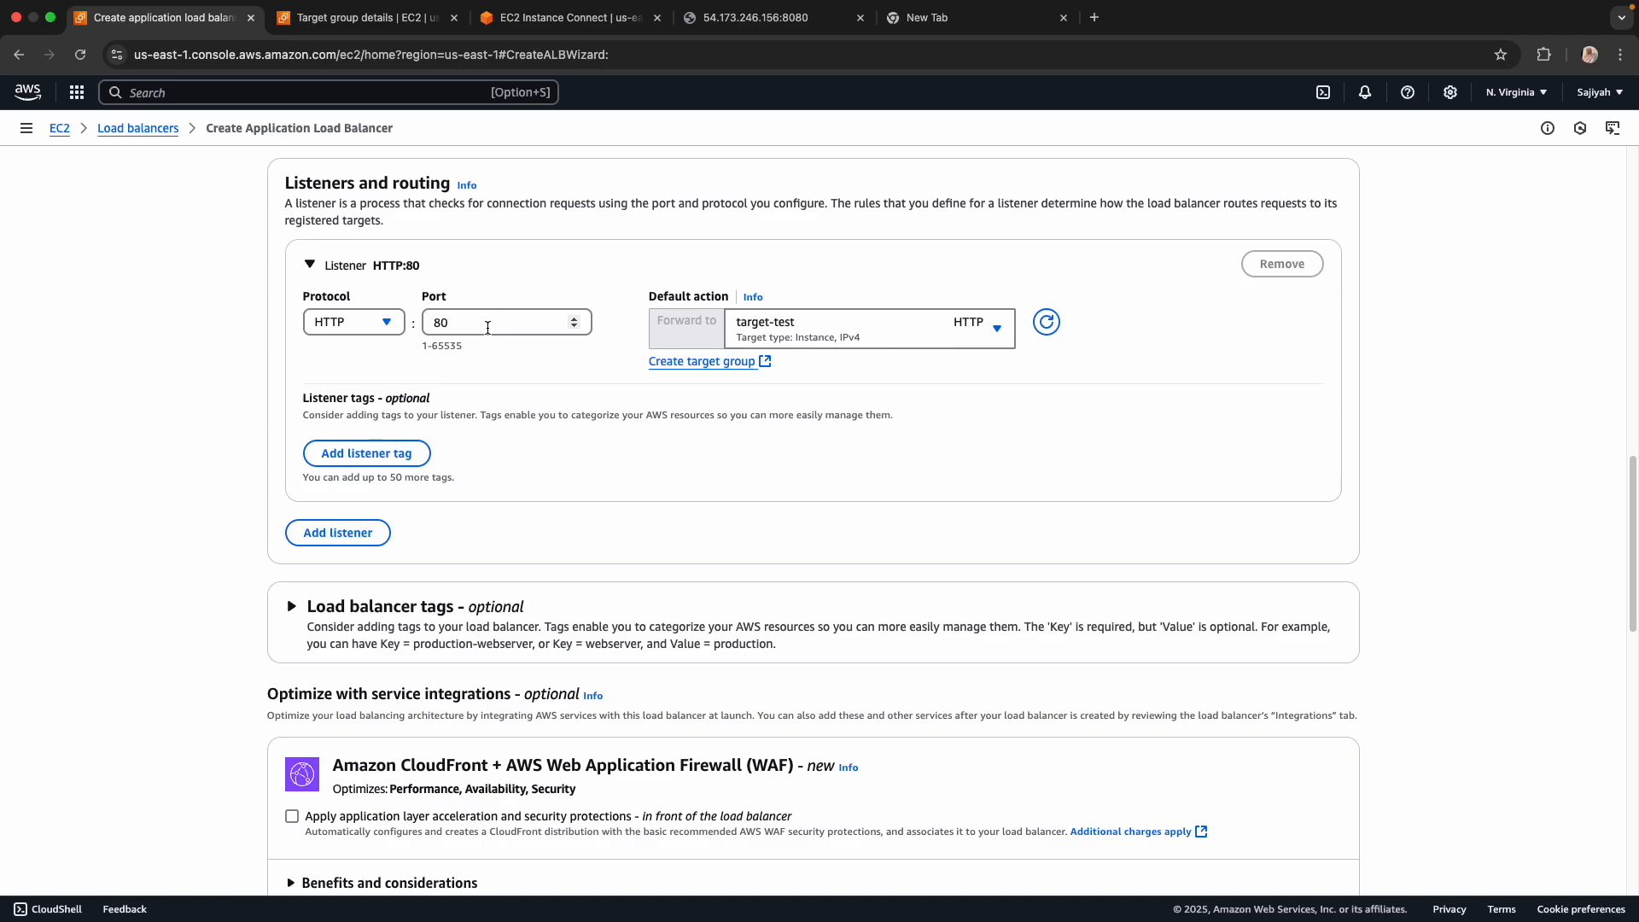
Step: Review the load balancer's listener, service integrations and configuration summary, and try to create it
scroll(534, 443, "down", 2)
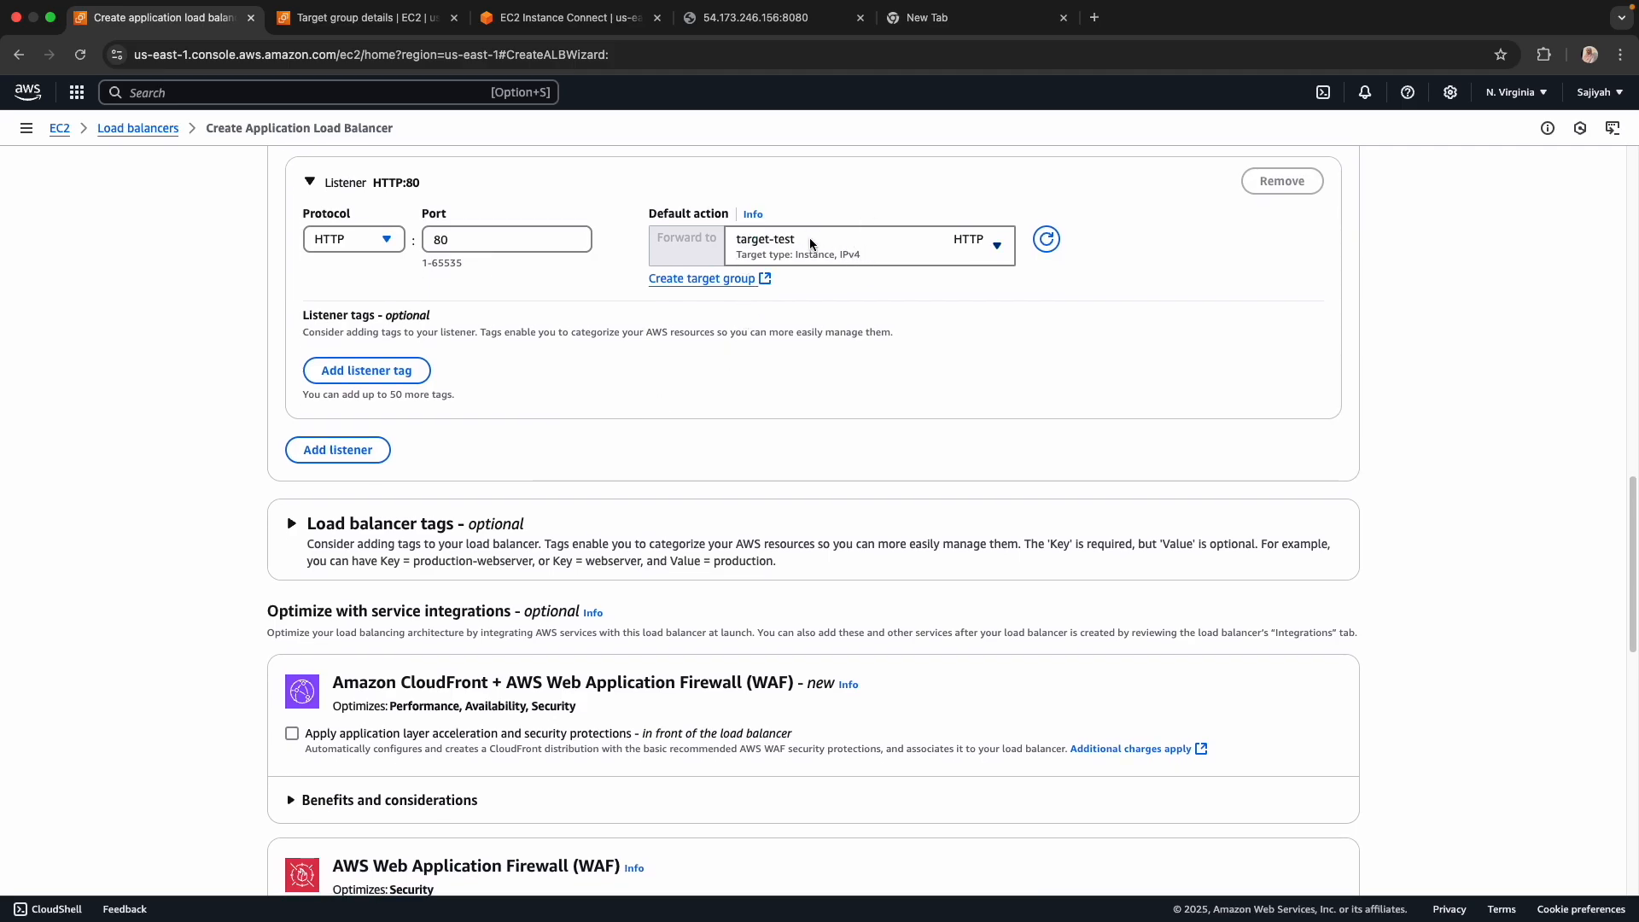
left_click(567, 242)
left_click(699, 377)
scroll(805, 396, "down", 5)
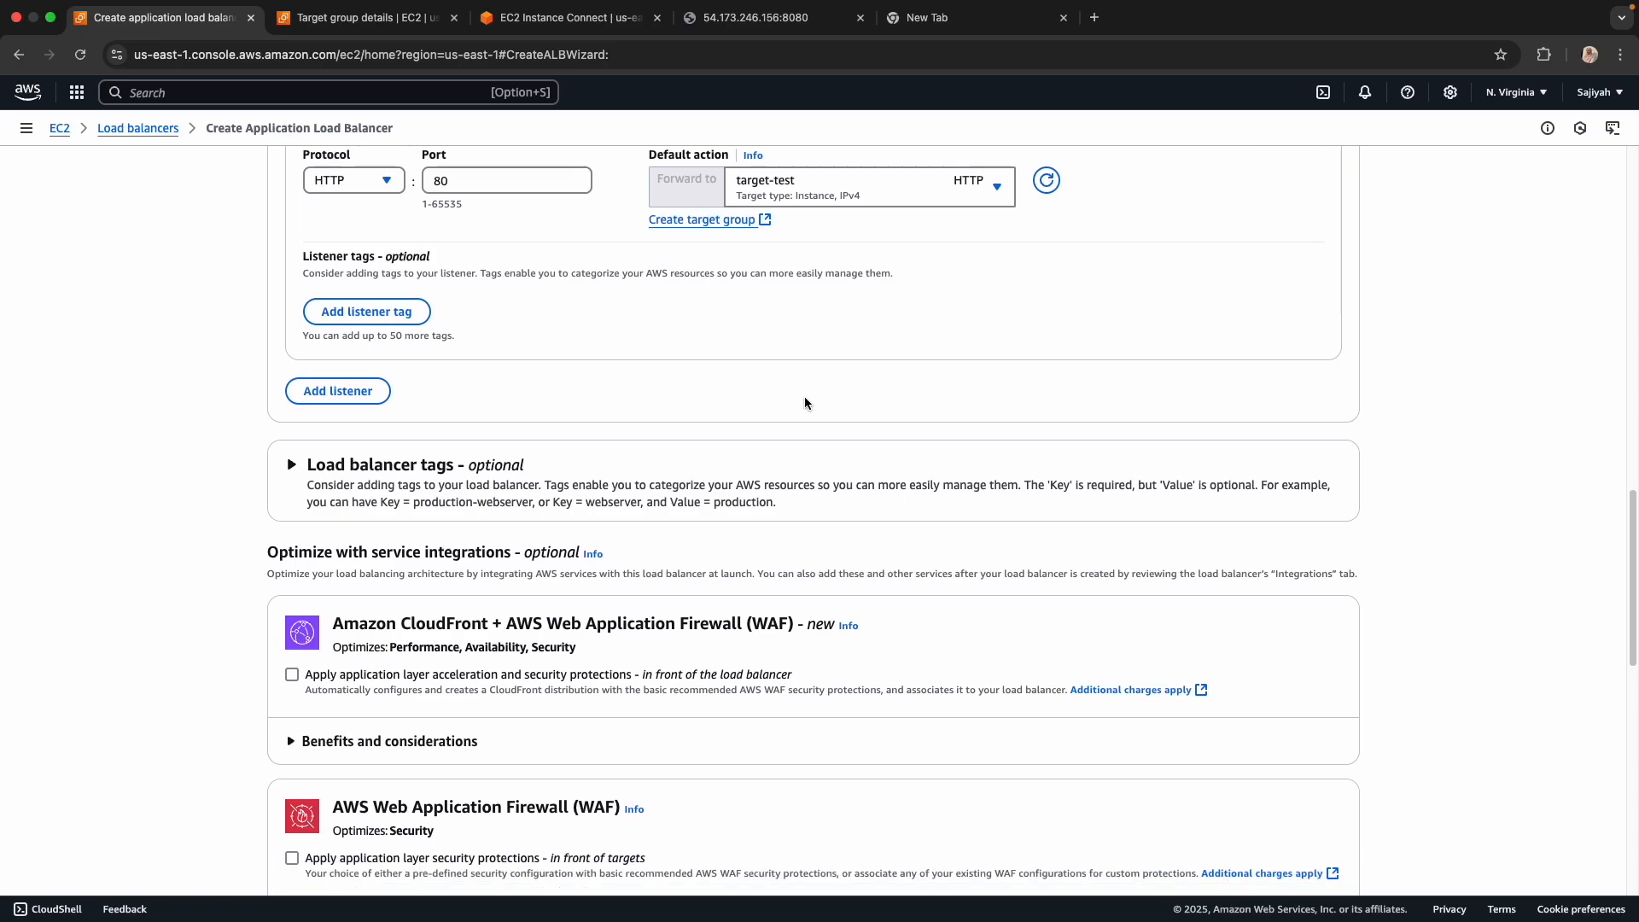
scroll(803, 398, "down", 8)
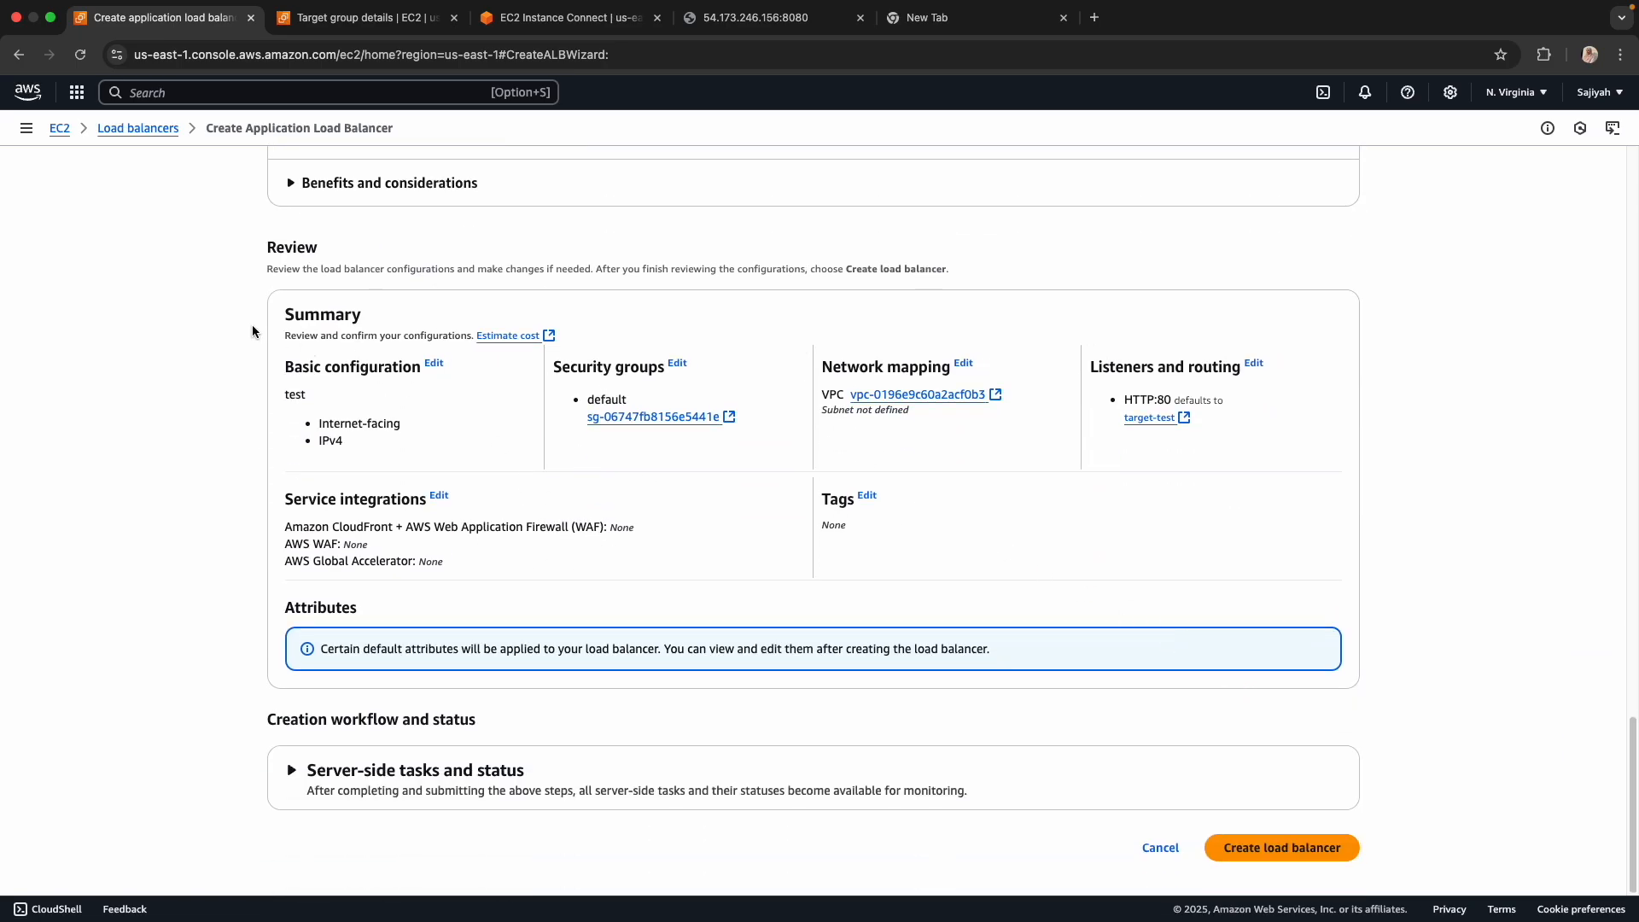
left_click_drag(267, 326, 894, 611)
left_click(1025, 601)
left_click(1267, 857)
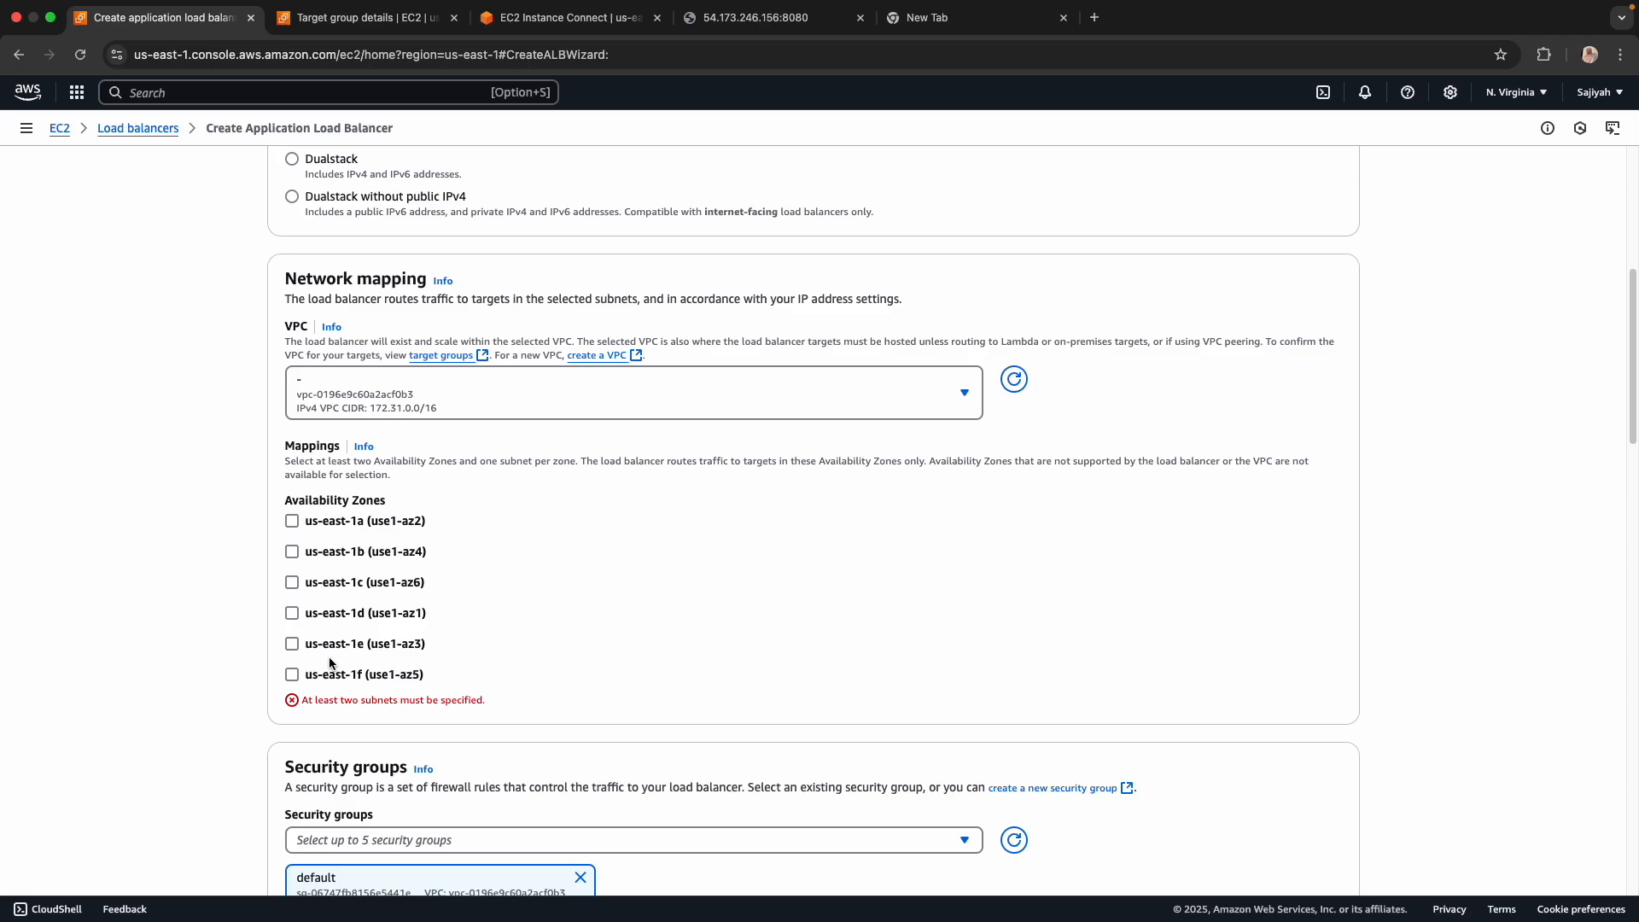
Step: Map the load balancer to all six availability zones, us-east-1a through us-east-1f, keeping each zone's preselected subnet
left_click(292, 522)
left_click(413, 572)
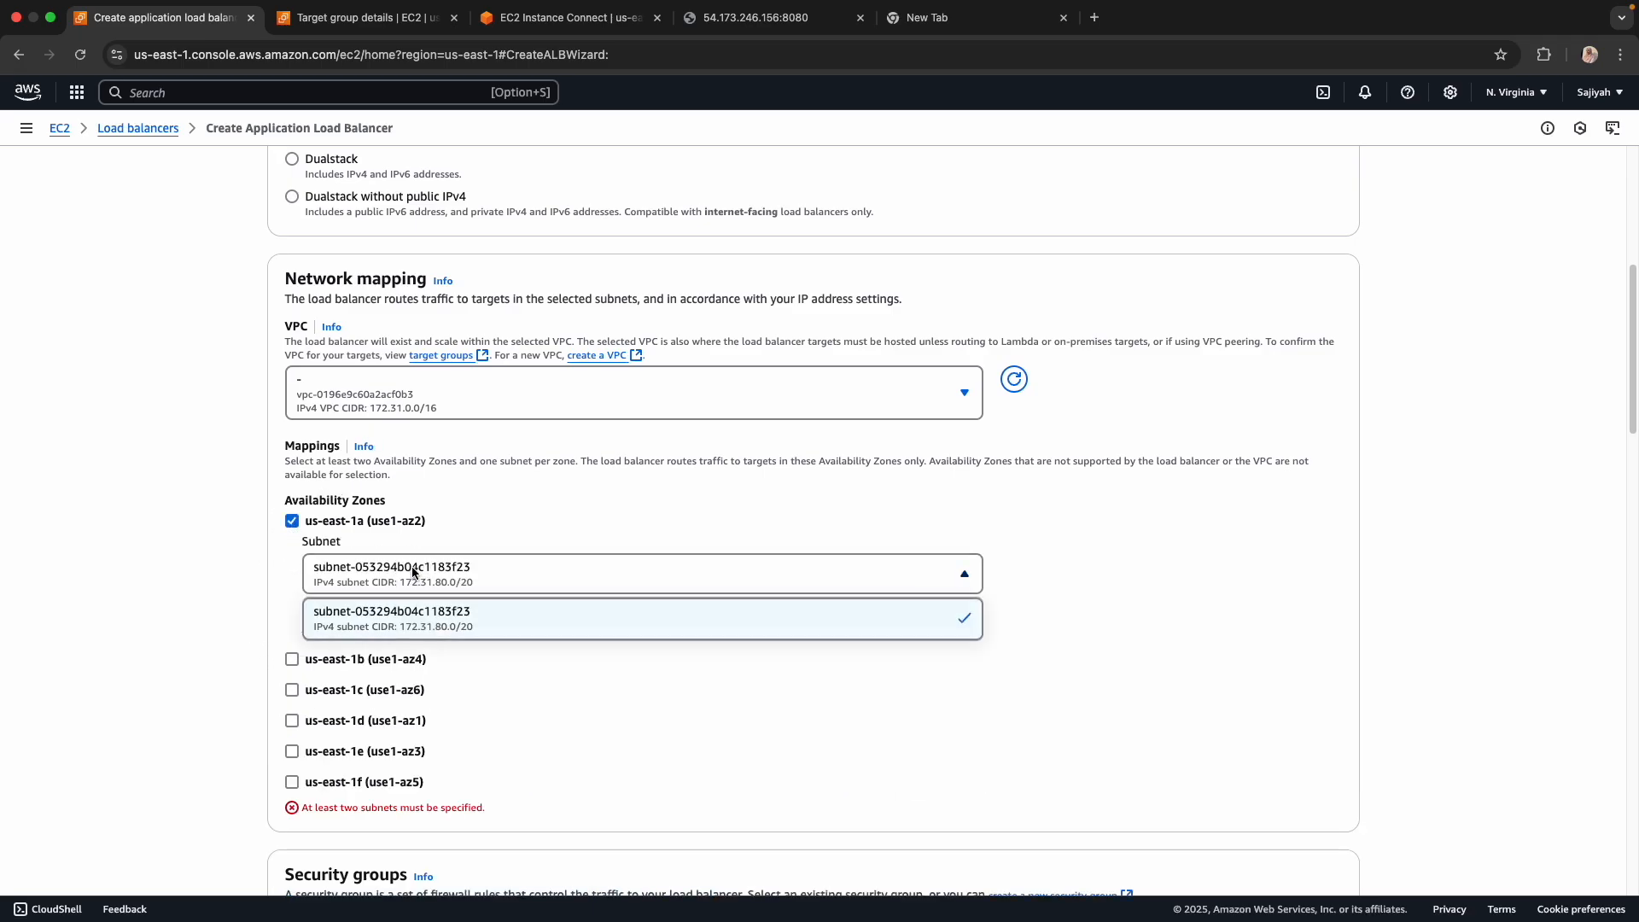
left_click(462, 577)
left_click(292, 660)
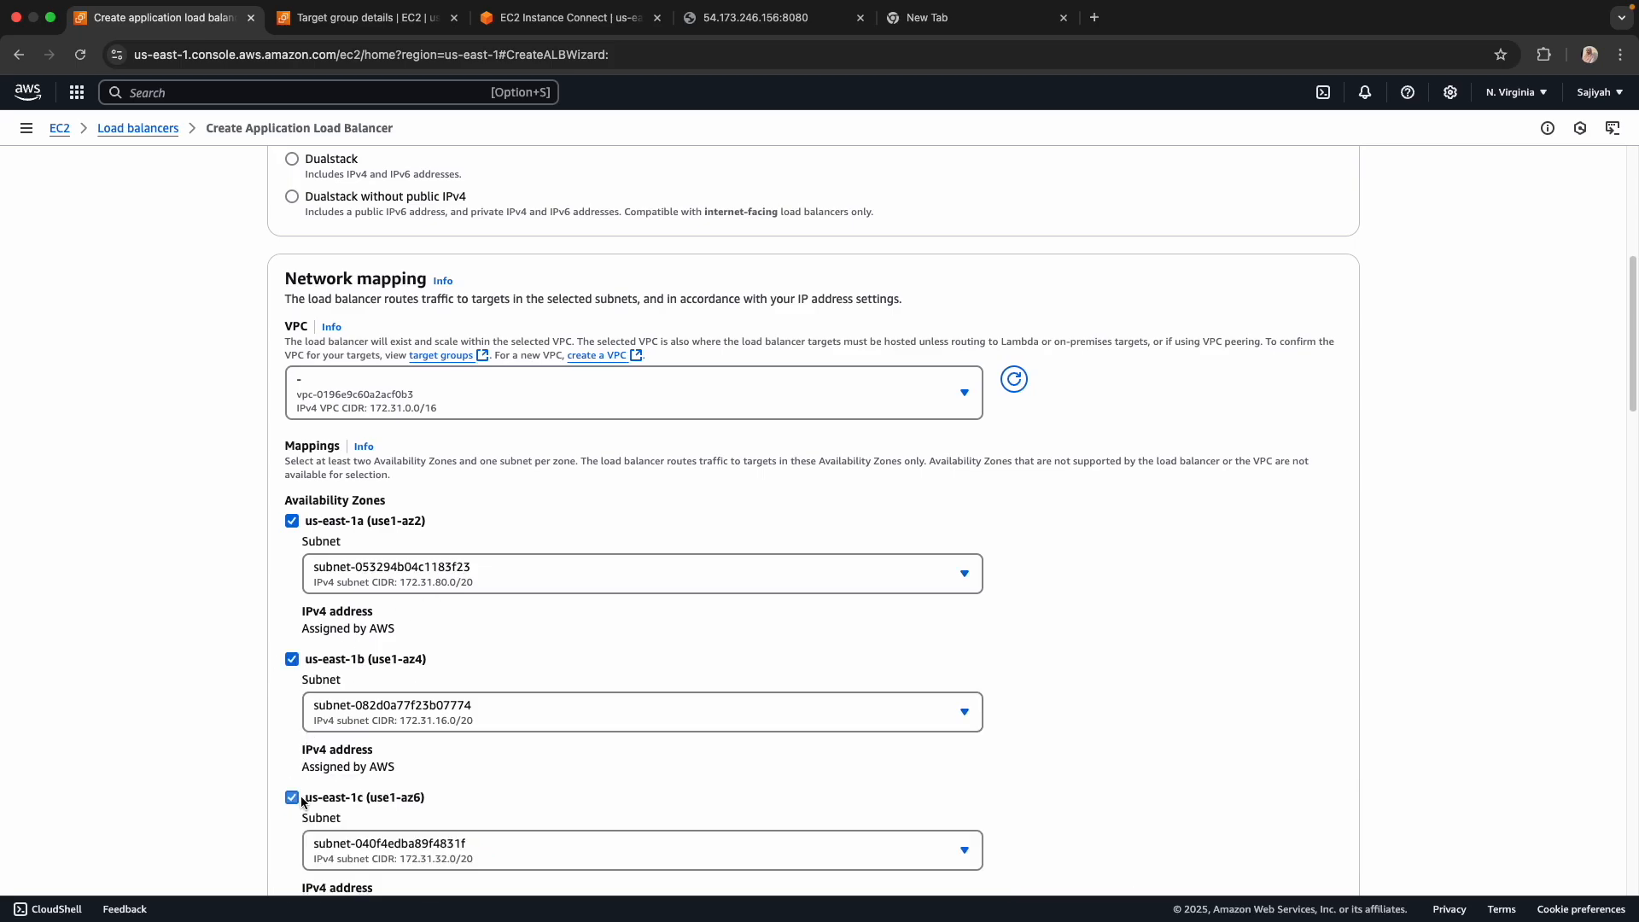
left_click(296, 796)
scroll(469, 704, "down", 5)
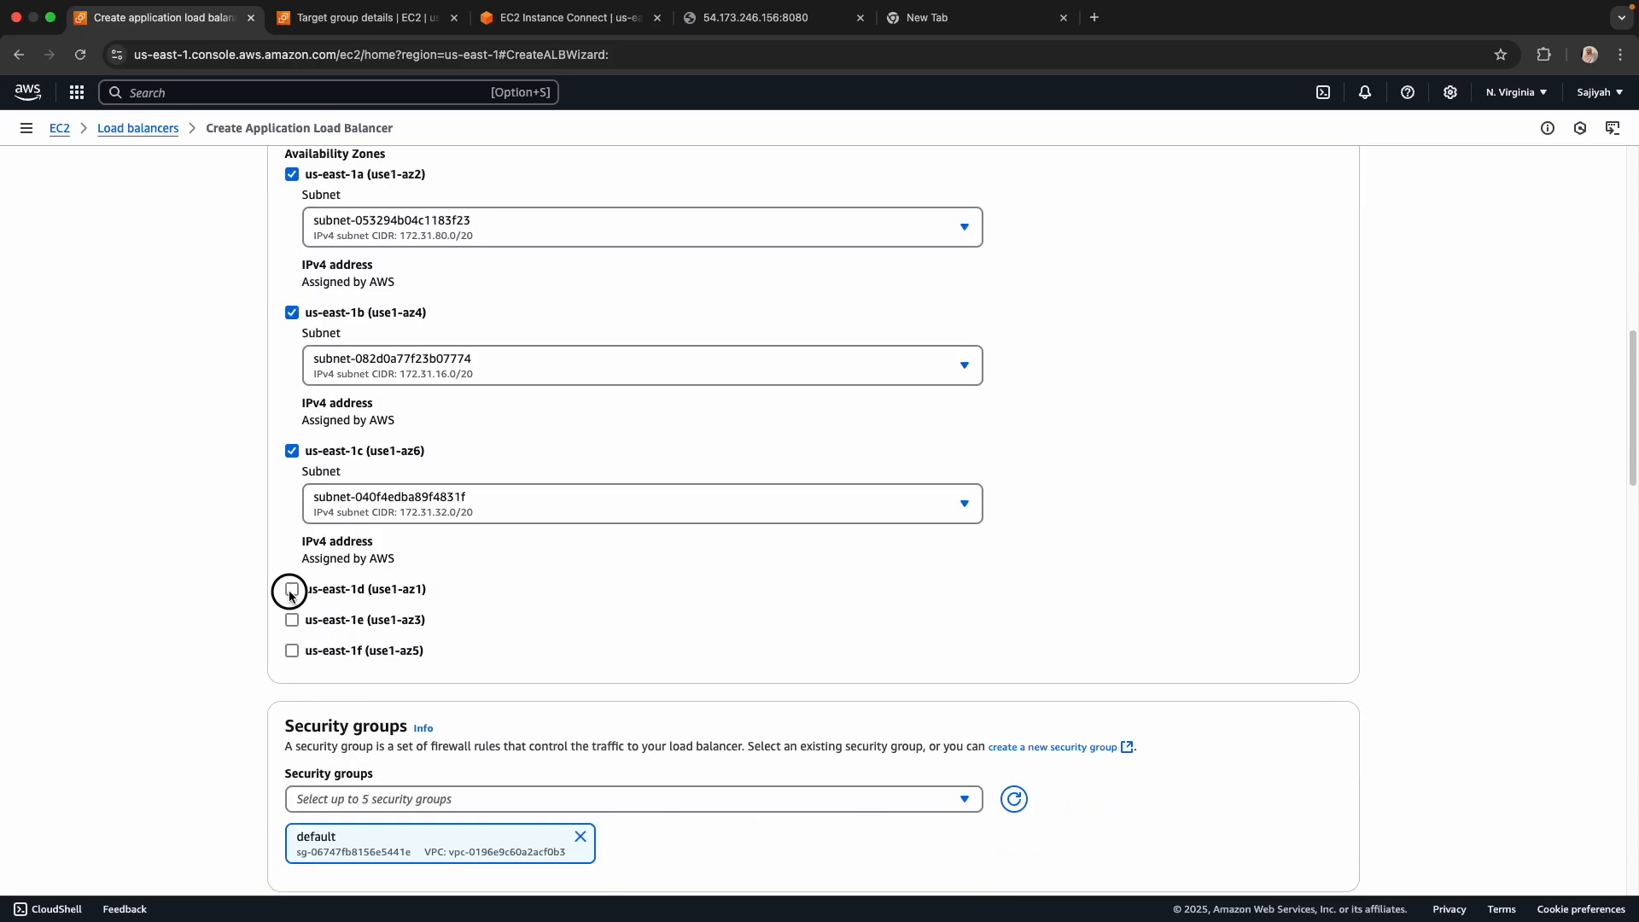
left_click(292, 589)
left_click(292, 728)
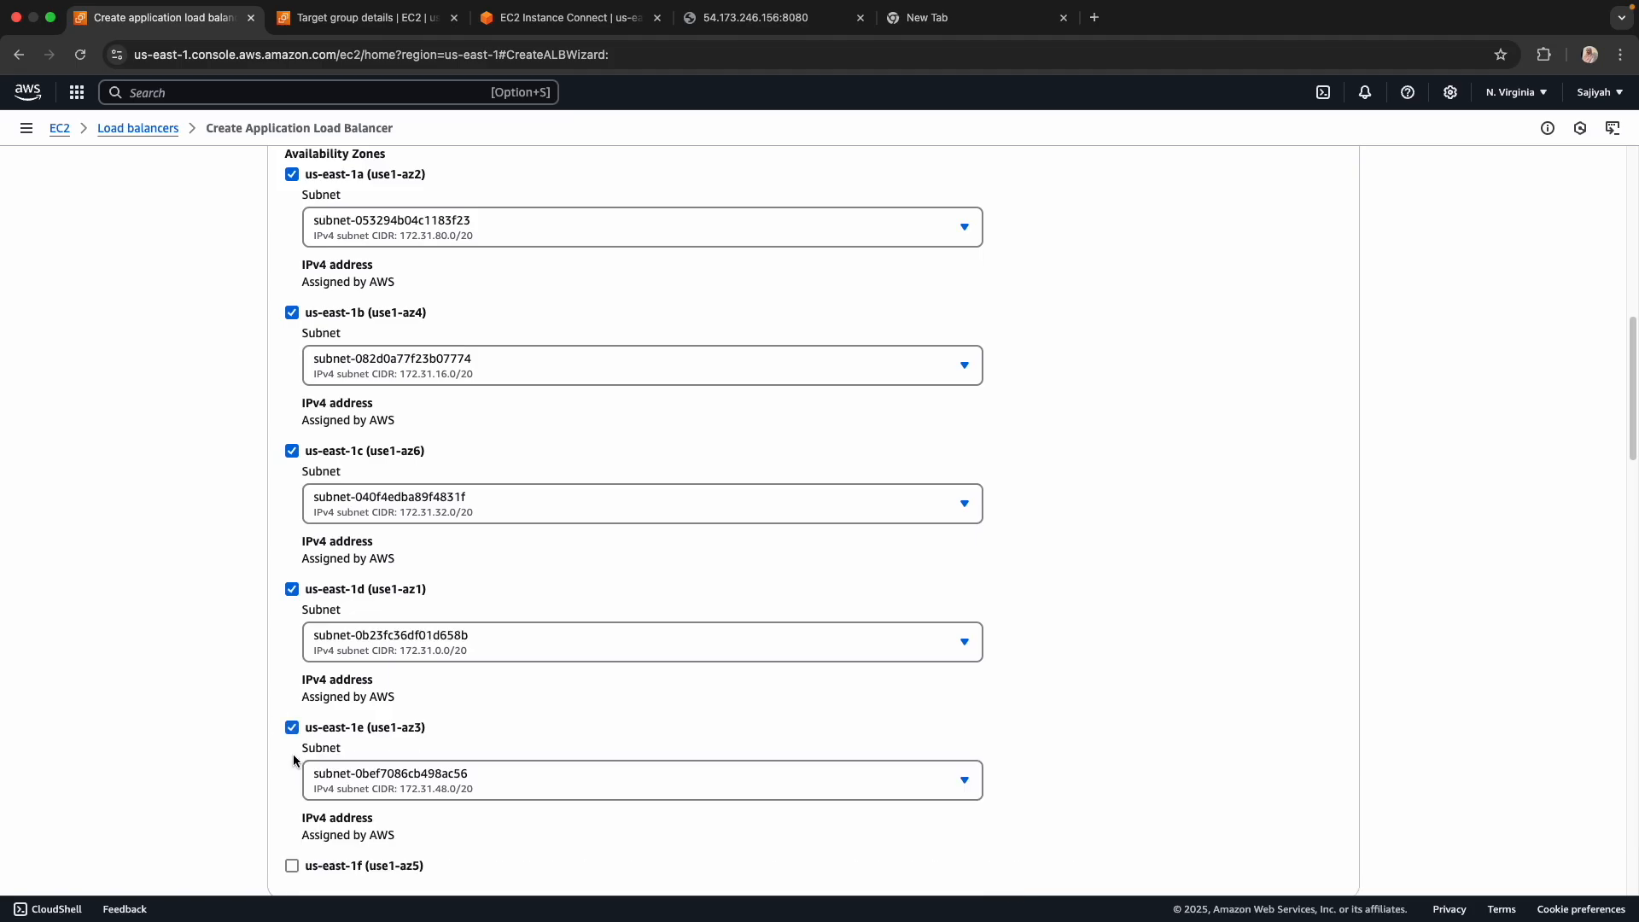
left_click(292, 865)
left_click(589, 219)
left_click(589, 219)
Step: Create the load balancer with the completed network mapping
scroll(1218, 348, "down", 15)
scroll(1217, 352, "down", 15)
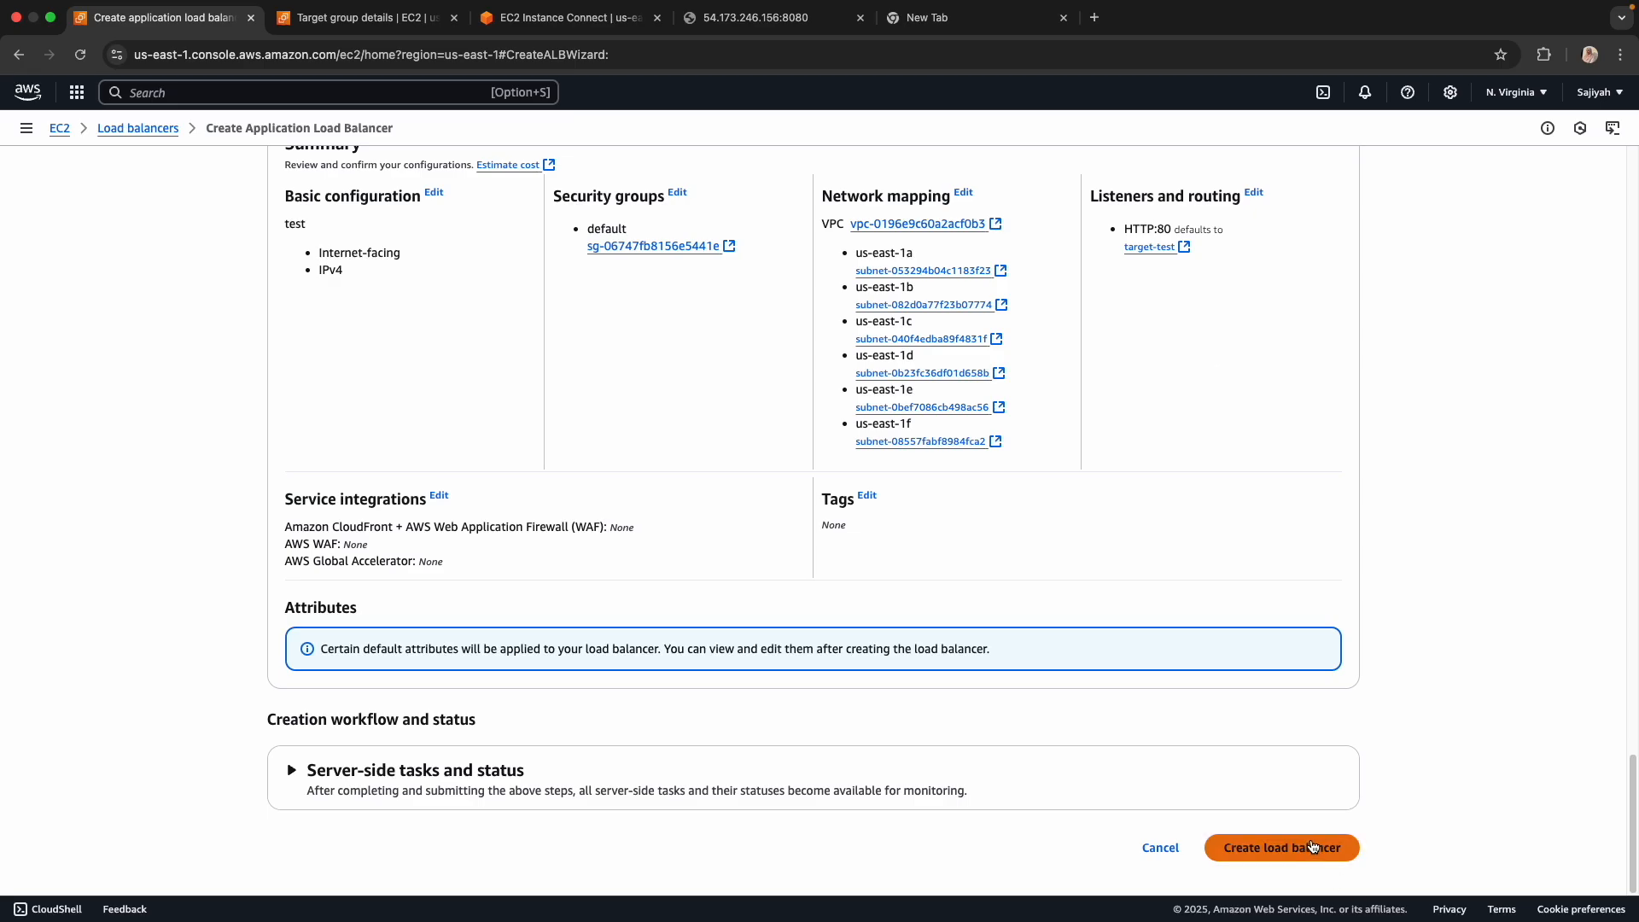
left_click(1272, 847)
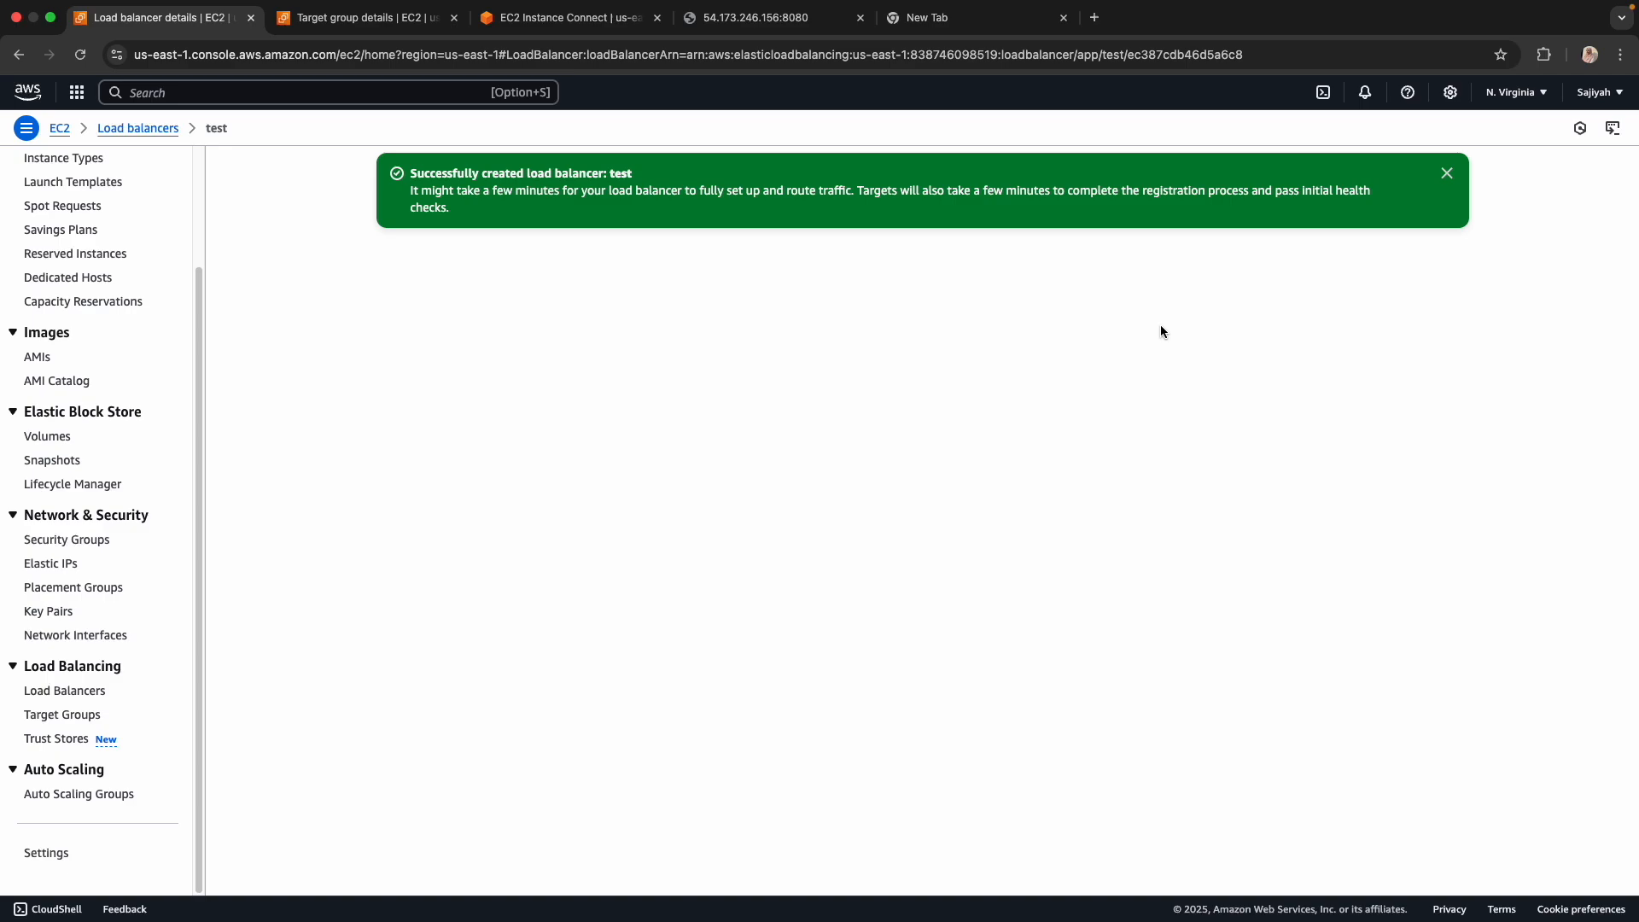
Step: Examine the test load balancer's details and the inbound rules of its default security group
triple_click(412, 192)
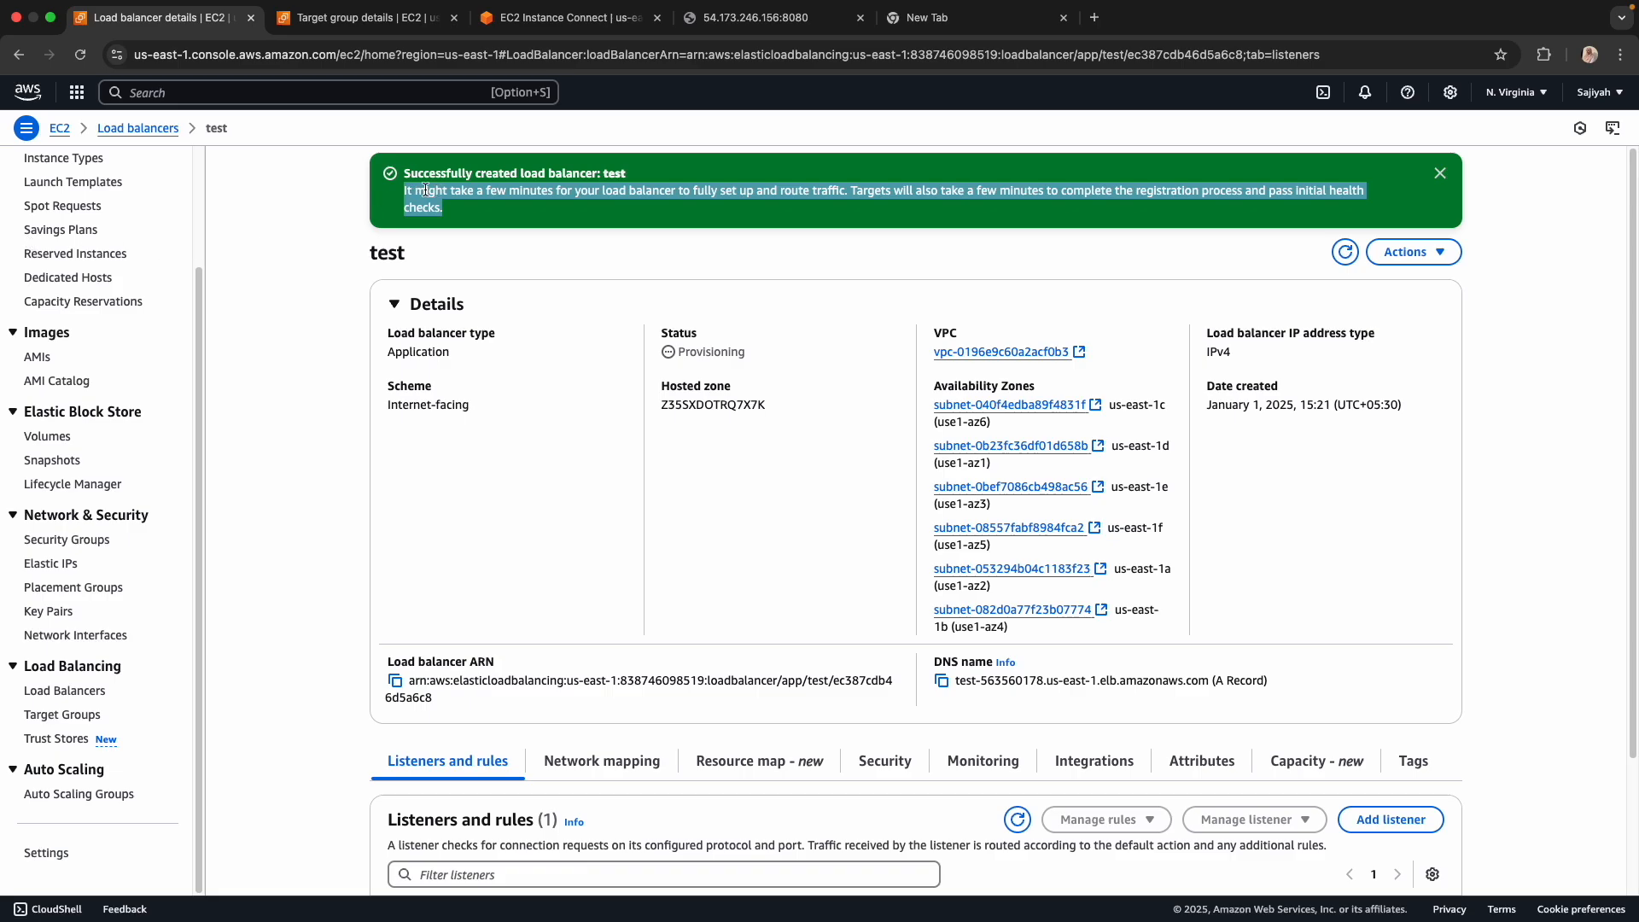
scroll(1227, 464, "down", 1)
scroll(1262, 504, "up", 1)
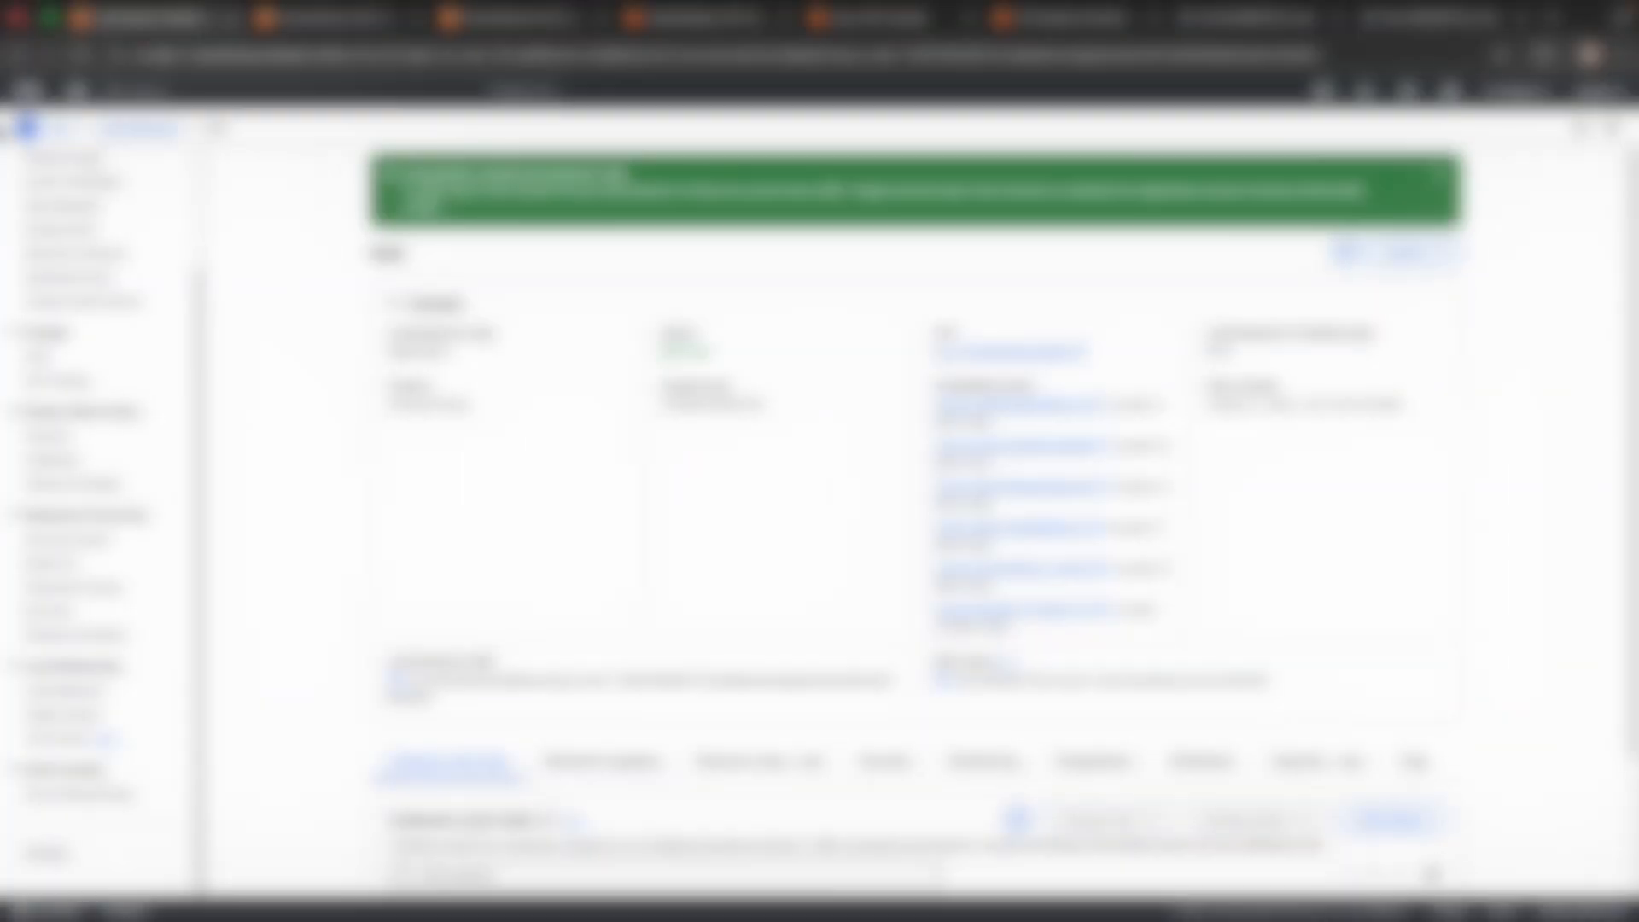
scroll(910, 666, "down", 2)
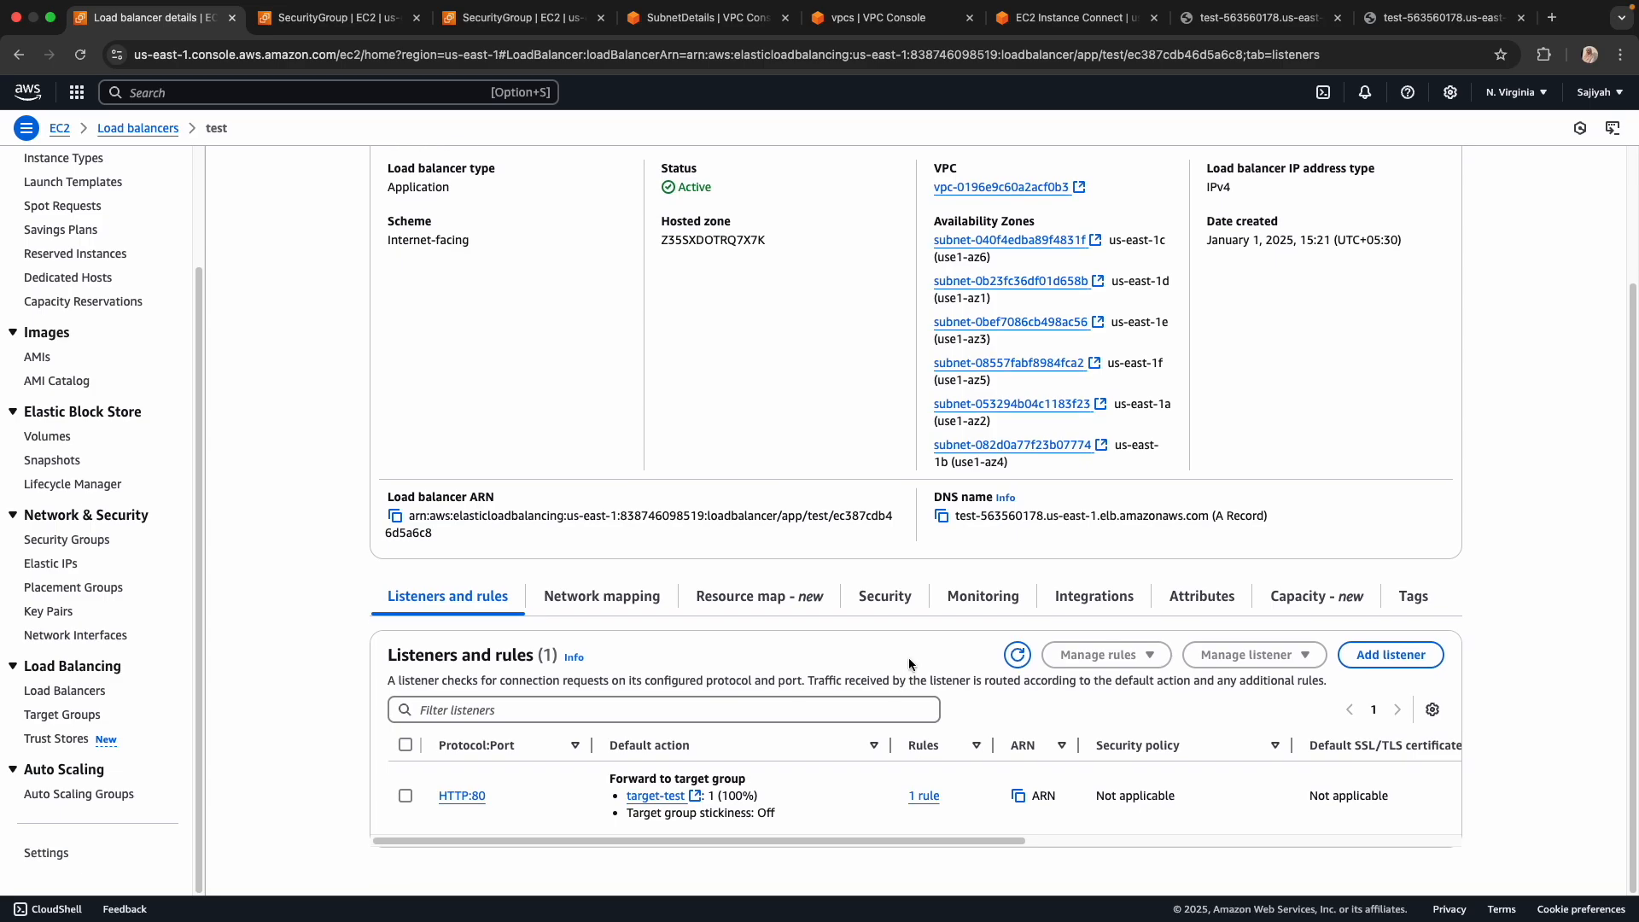
left_click(884, 601)
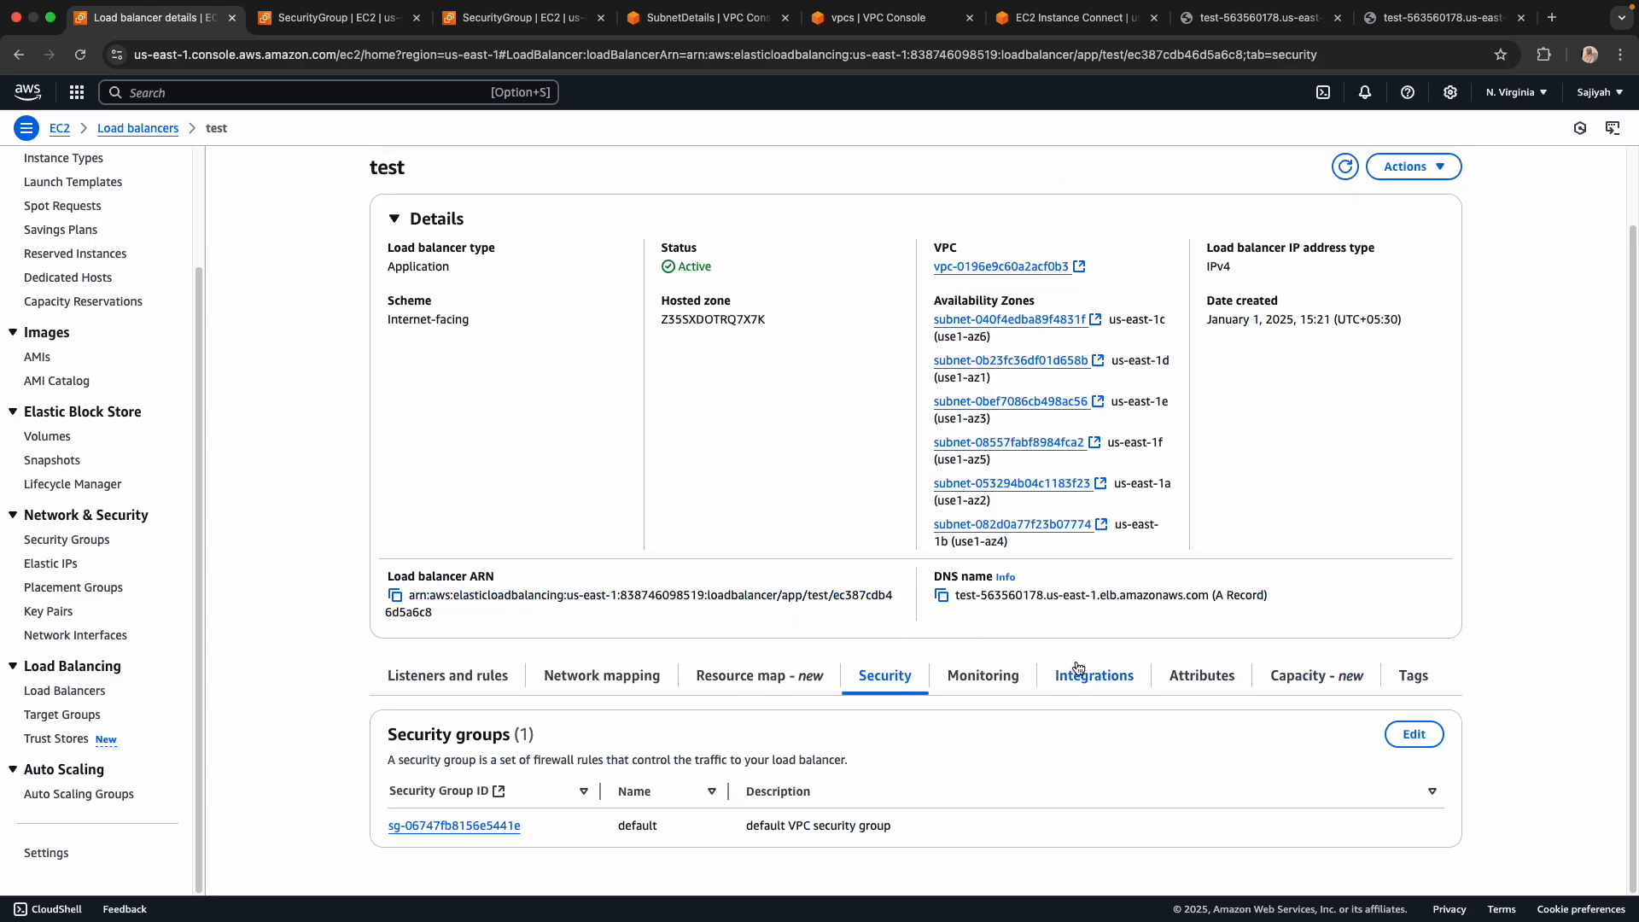
left_click(450, 827)
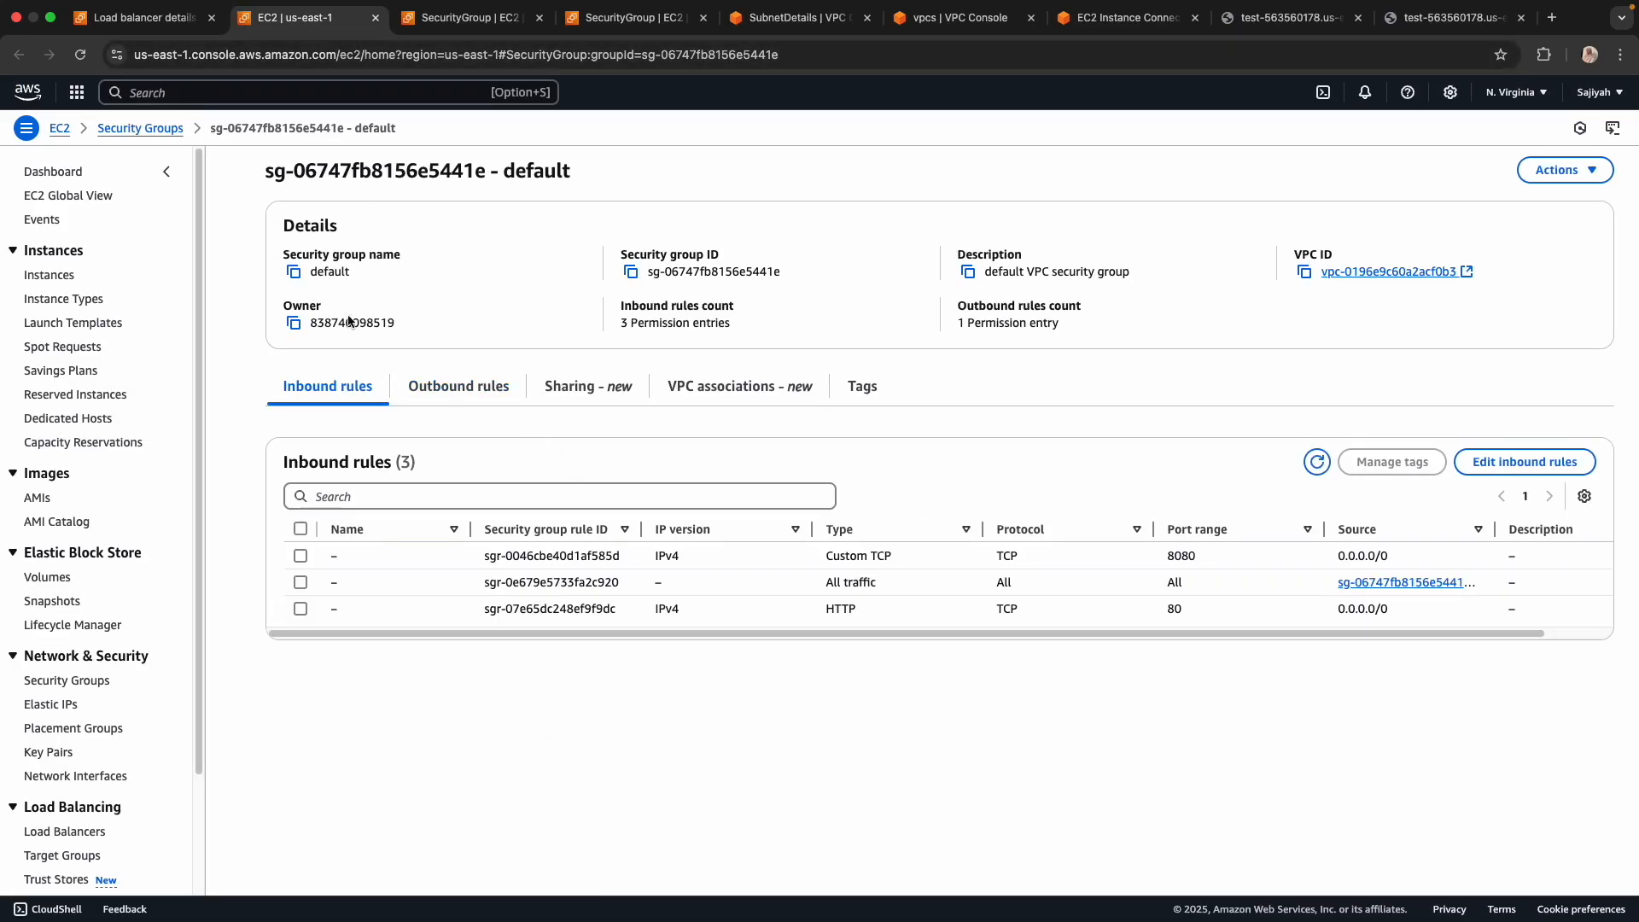
left_click_drag(287, 175, 652, 172)
left_click(655, 170)
double_click(1163, 564)
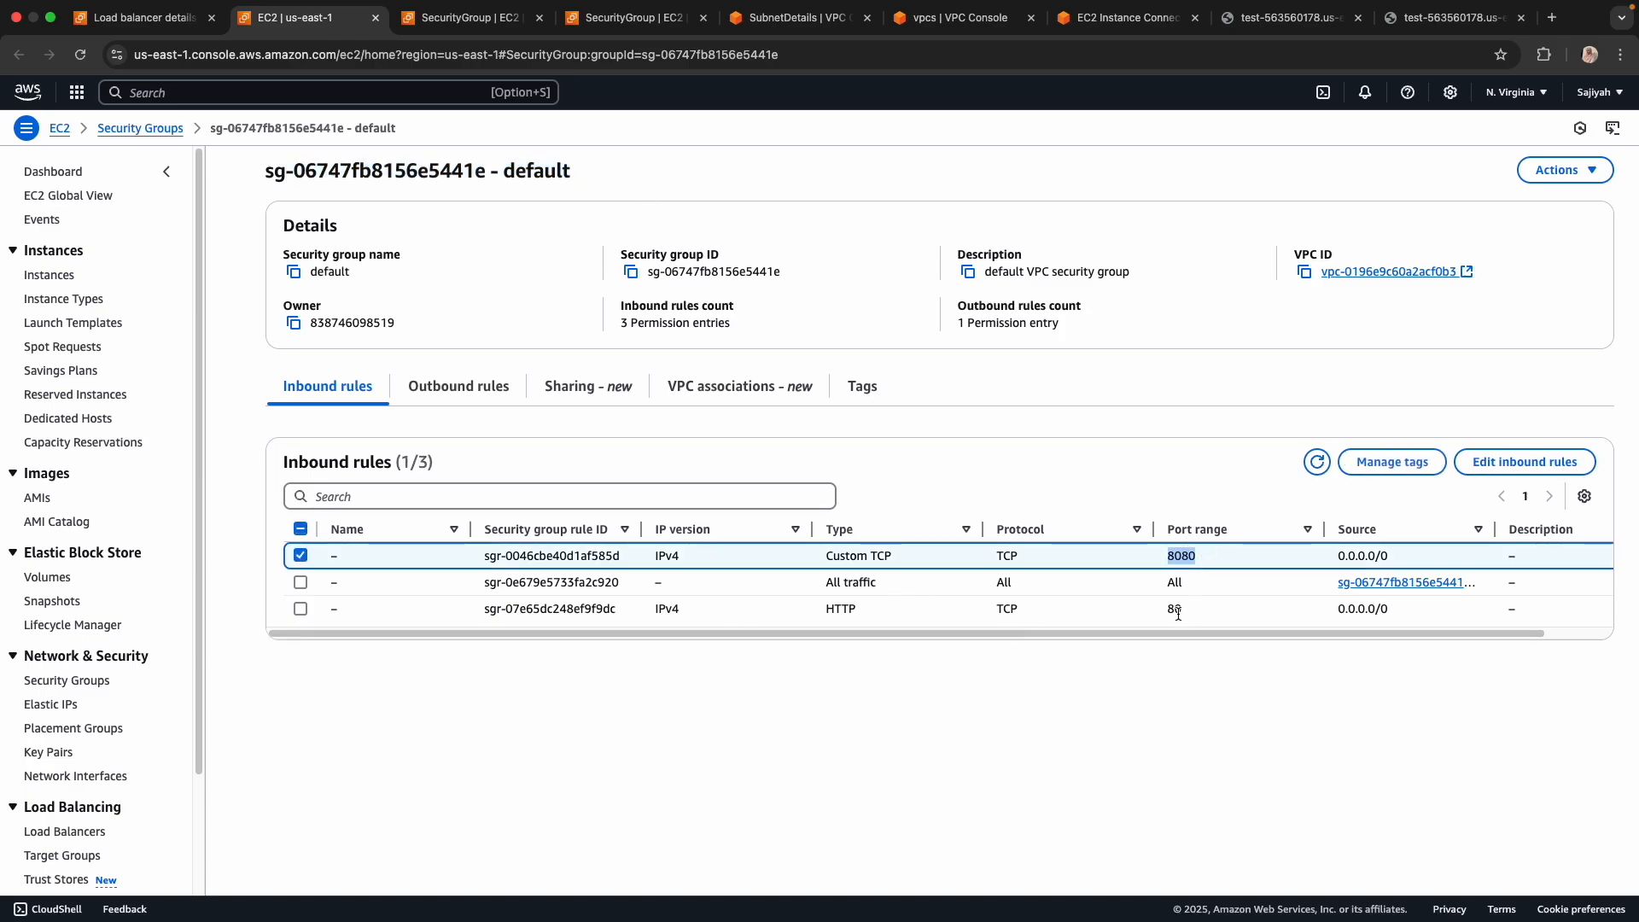
double_click(1176, 612)
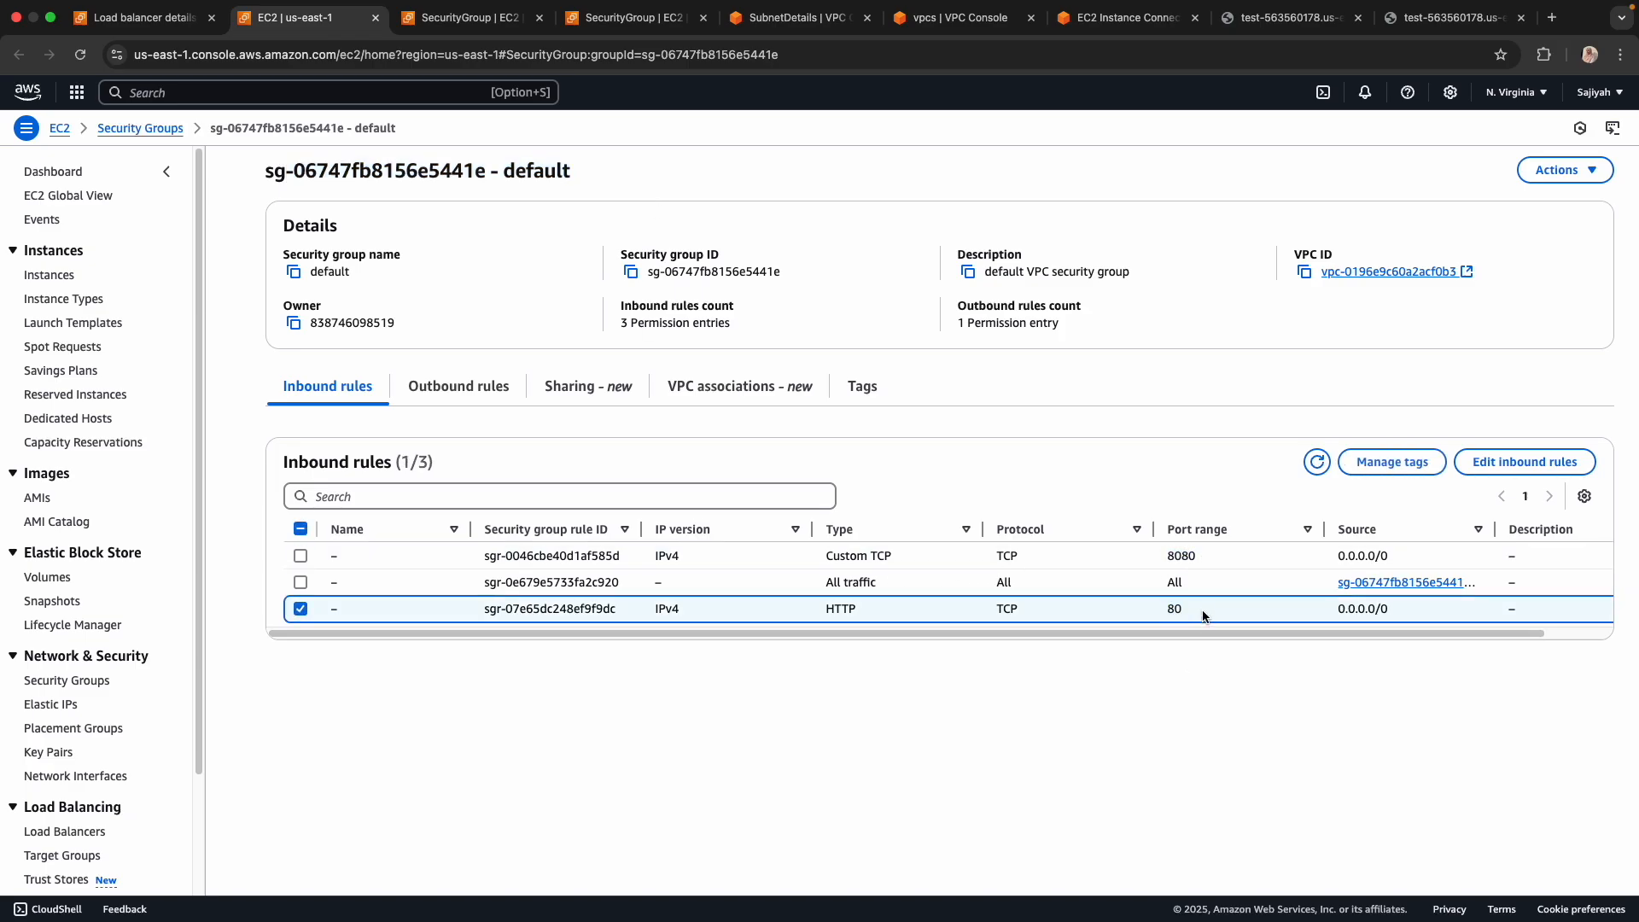
left_click(299, 610)
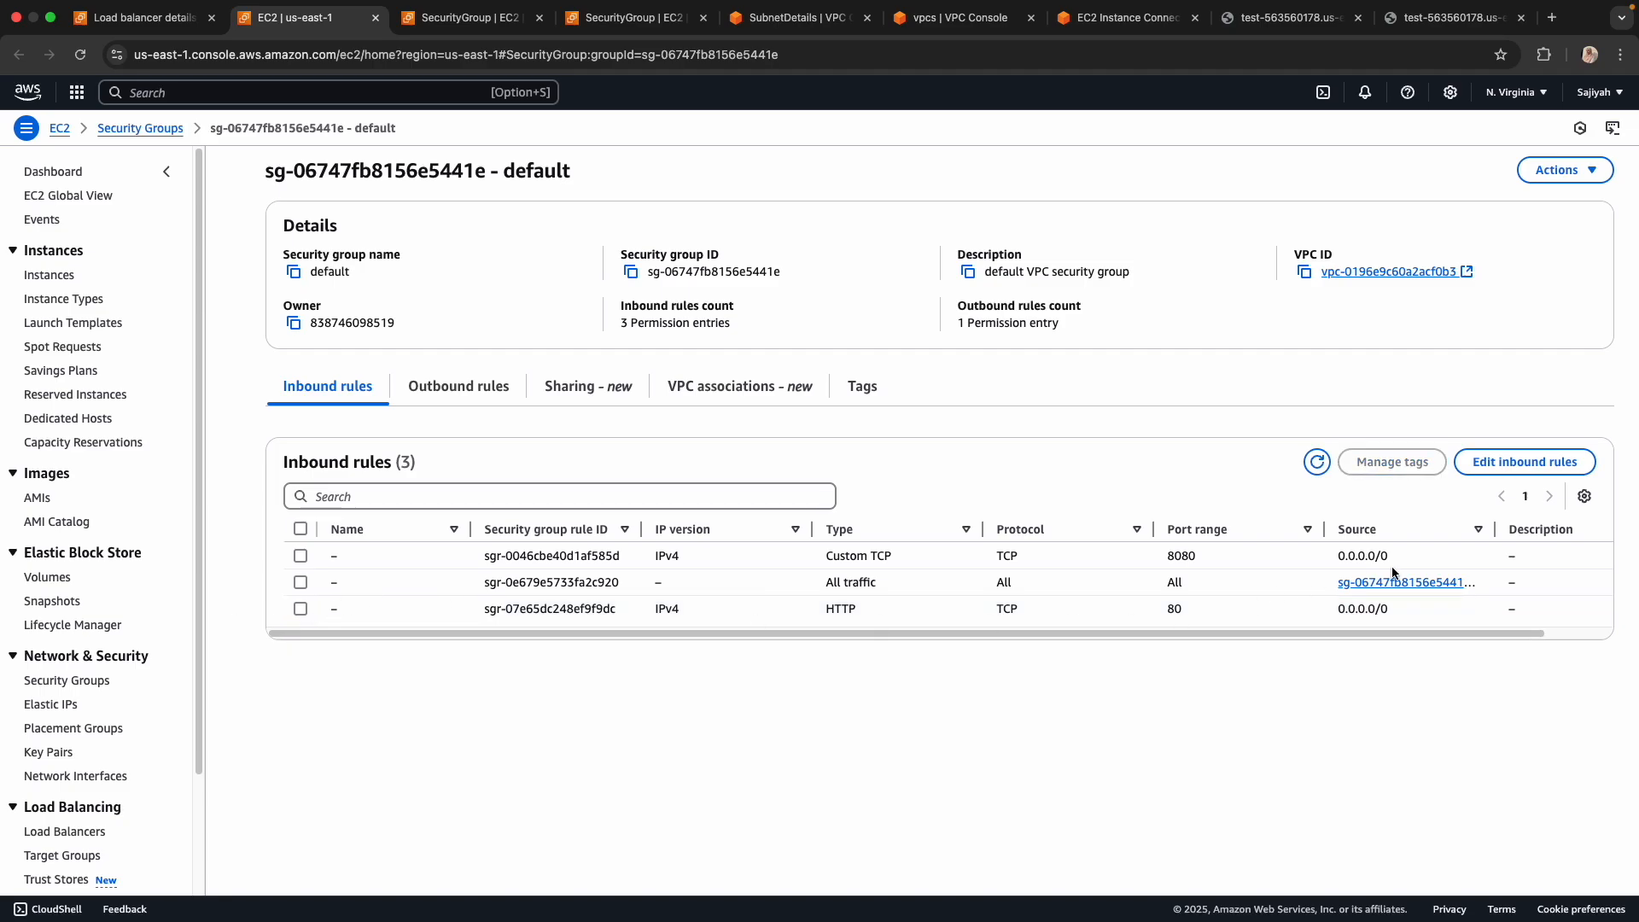
Step: Edit the default security group's inbound rules, deleting the HTTP rule and the Custom TCP rule for port 8080
left_click(1519, 465)
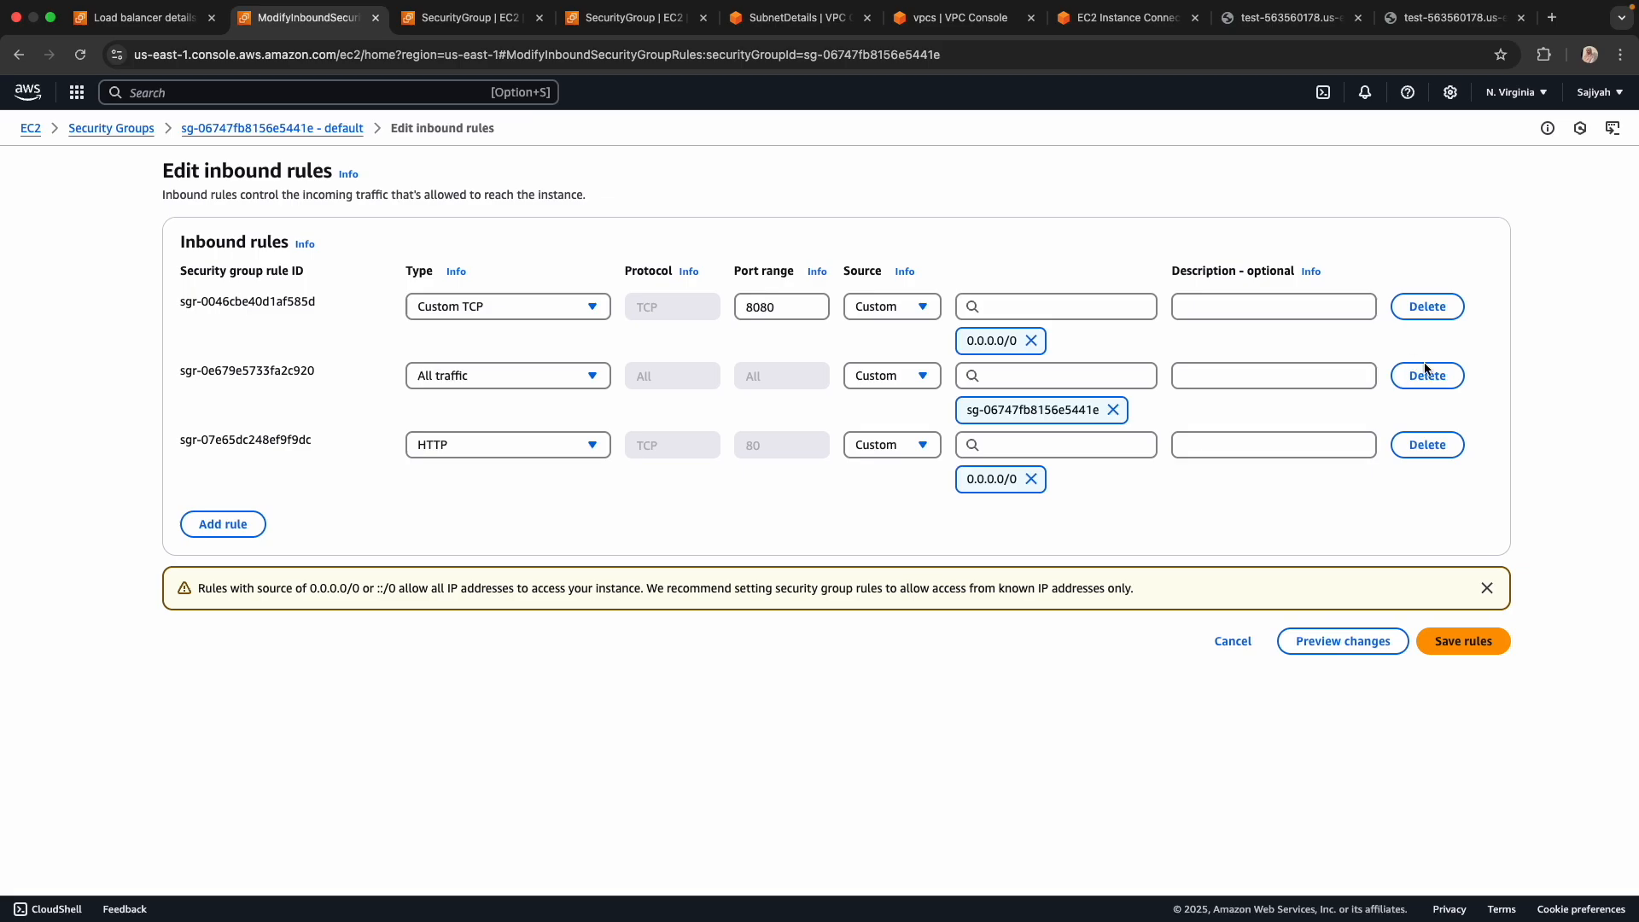
left_click(1452, 445)
left_click(1422, 307)
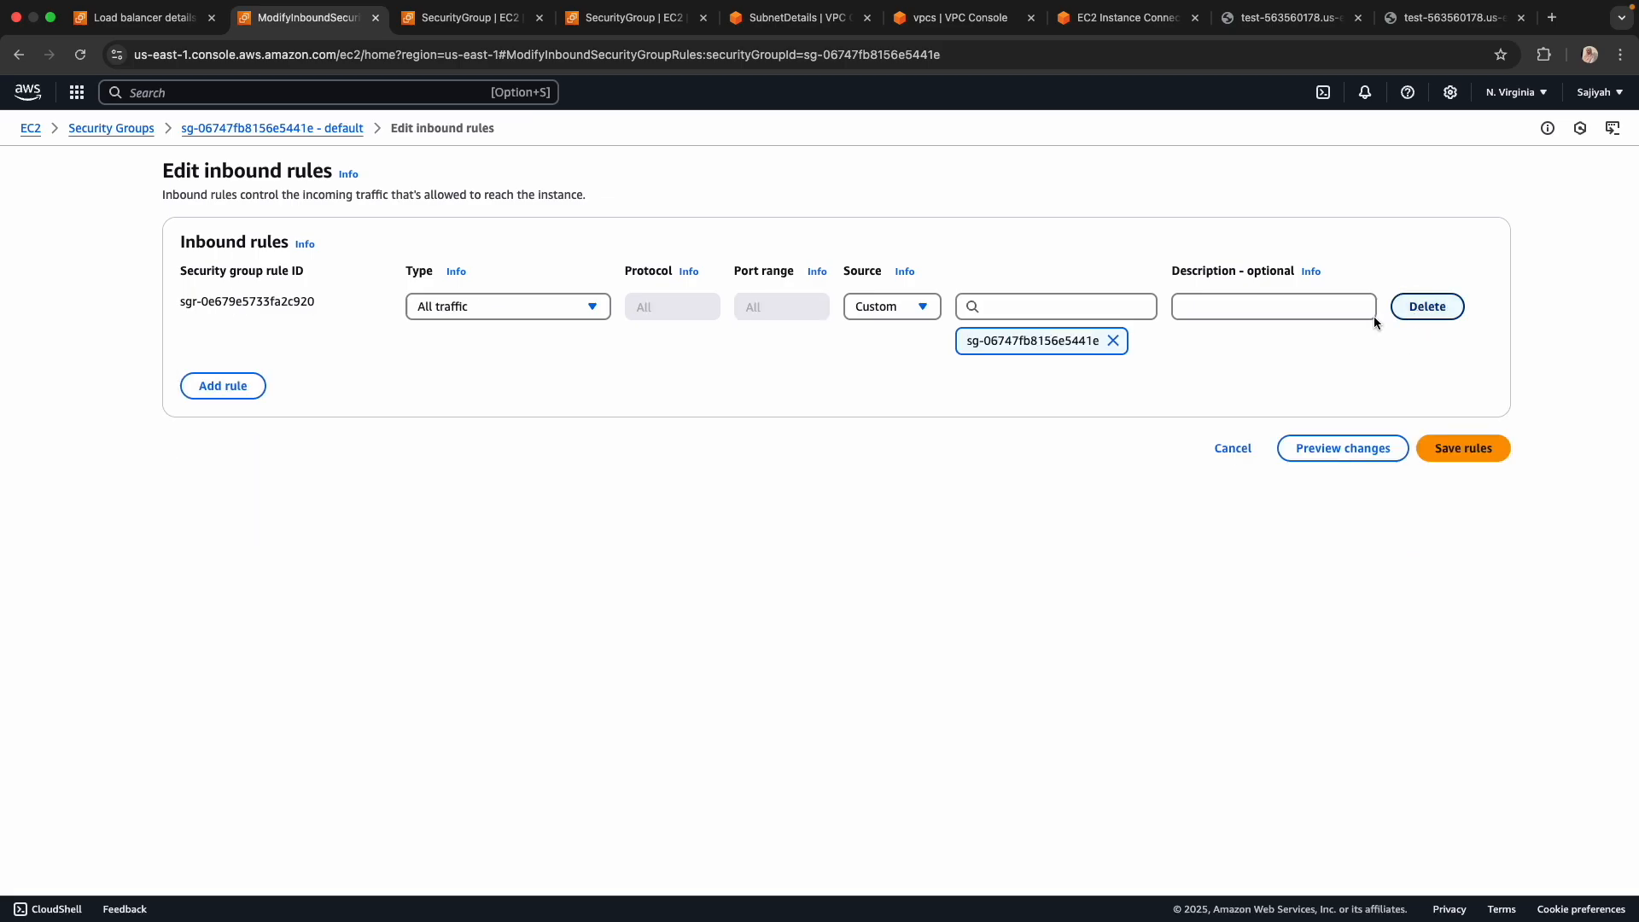
Step: Add a Custom TCP inbound rule for port 8080 with Anywhere-IPv4 as the source
left_click(222, 385)
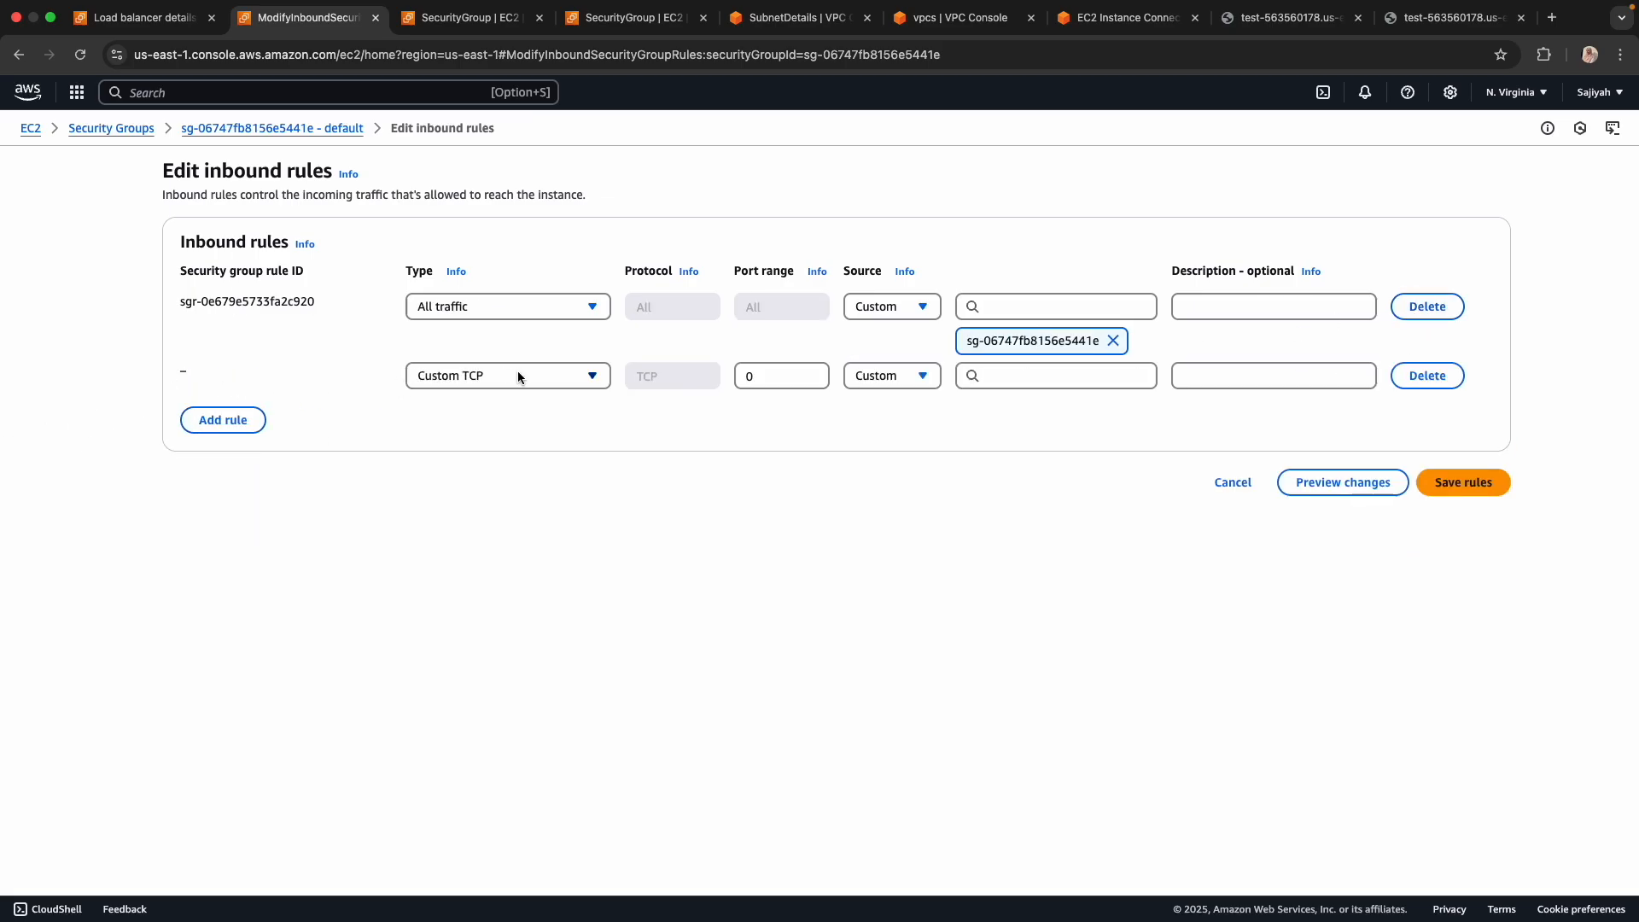
double_click(804, 378)
type("8080")
left_click(897, 383)
left_click(908, 428)
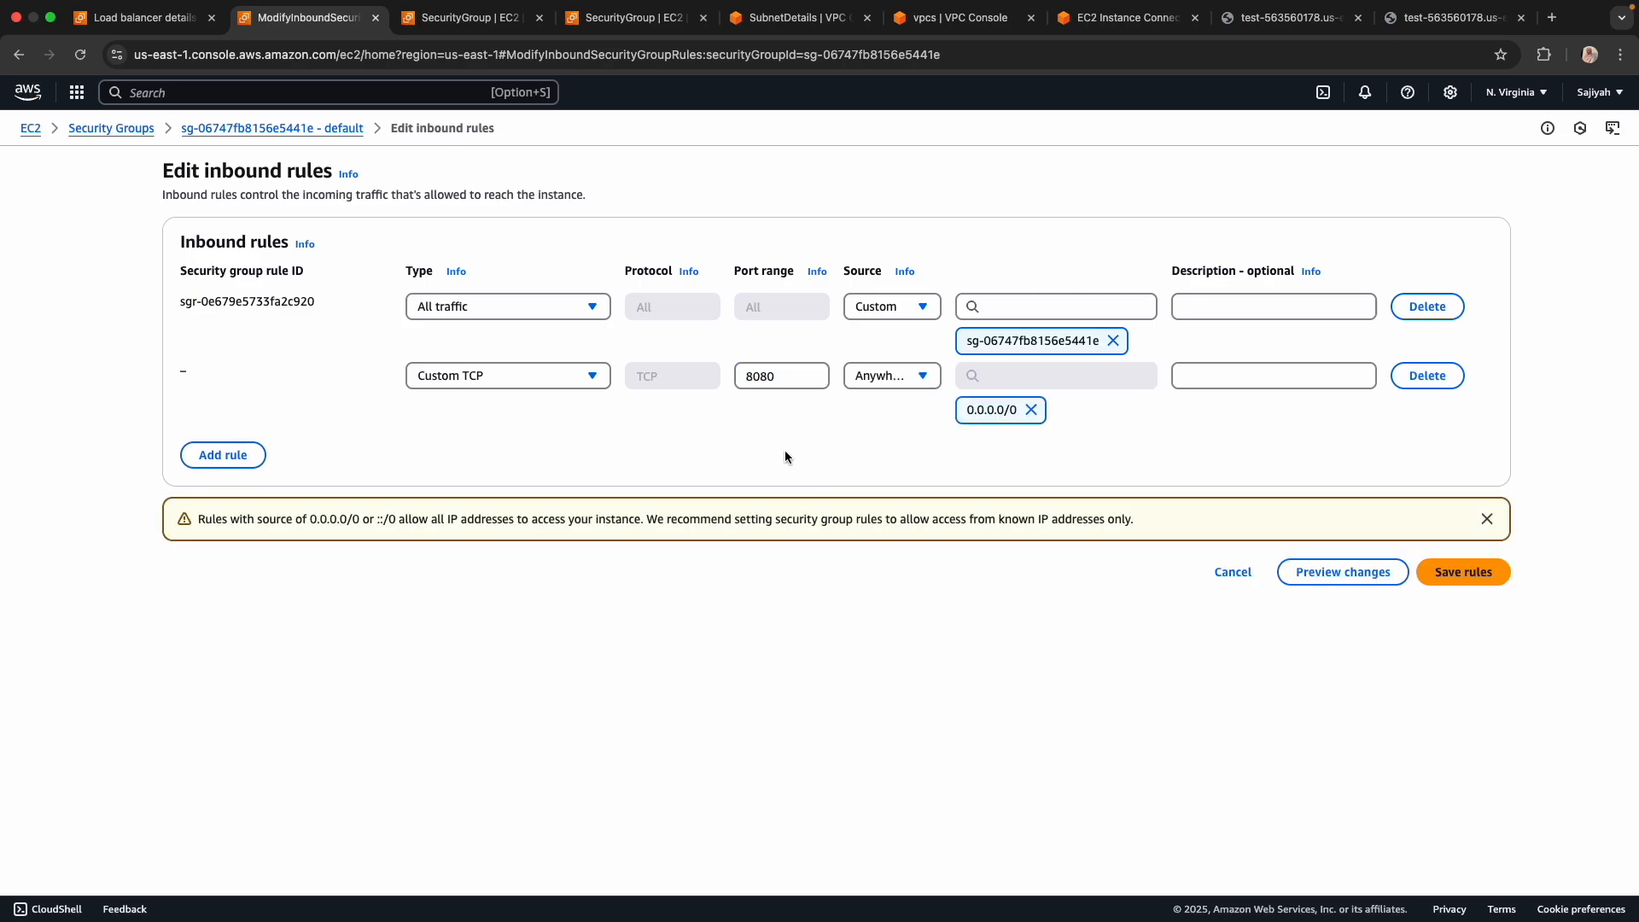
left_click(911, 382)
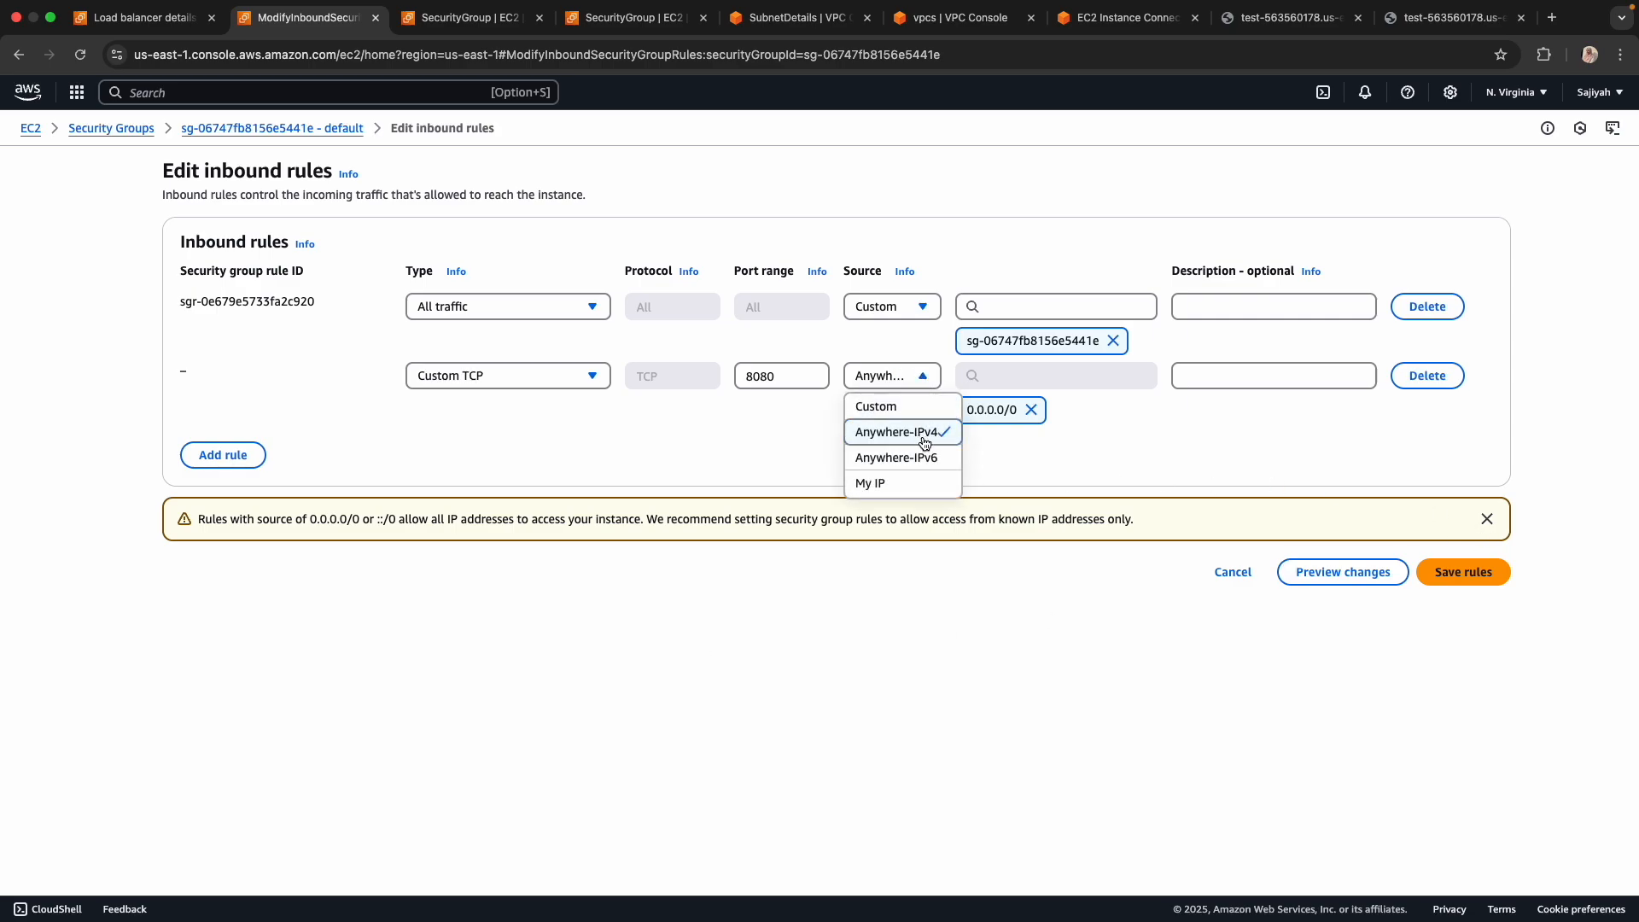
left_click(1105, 449)
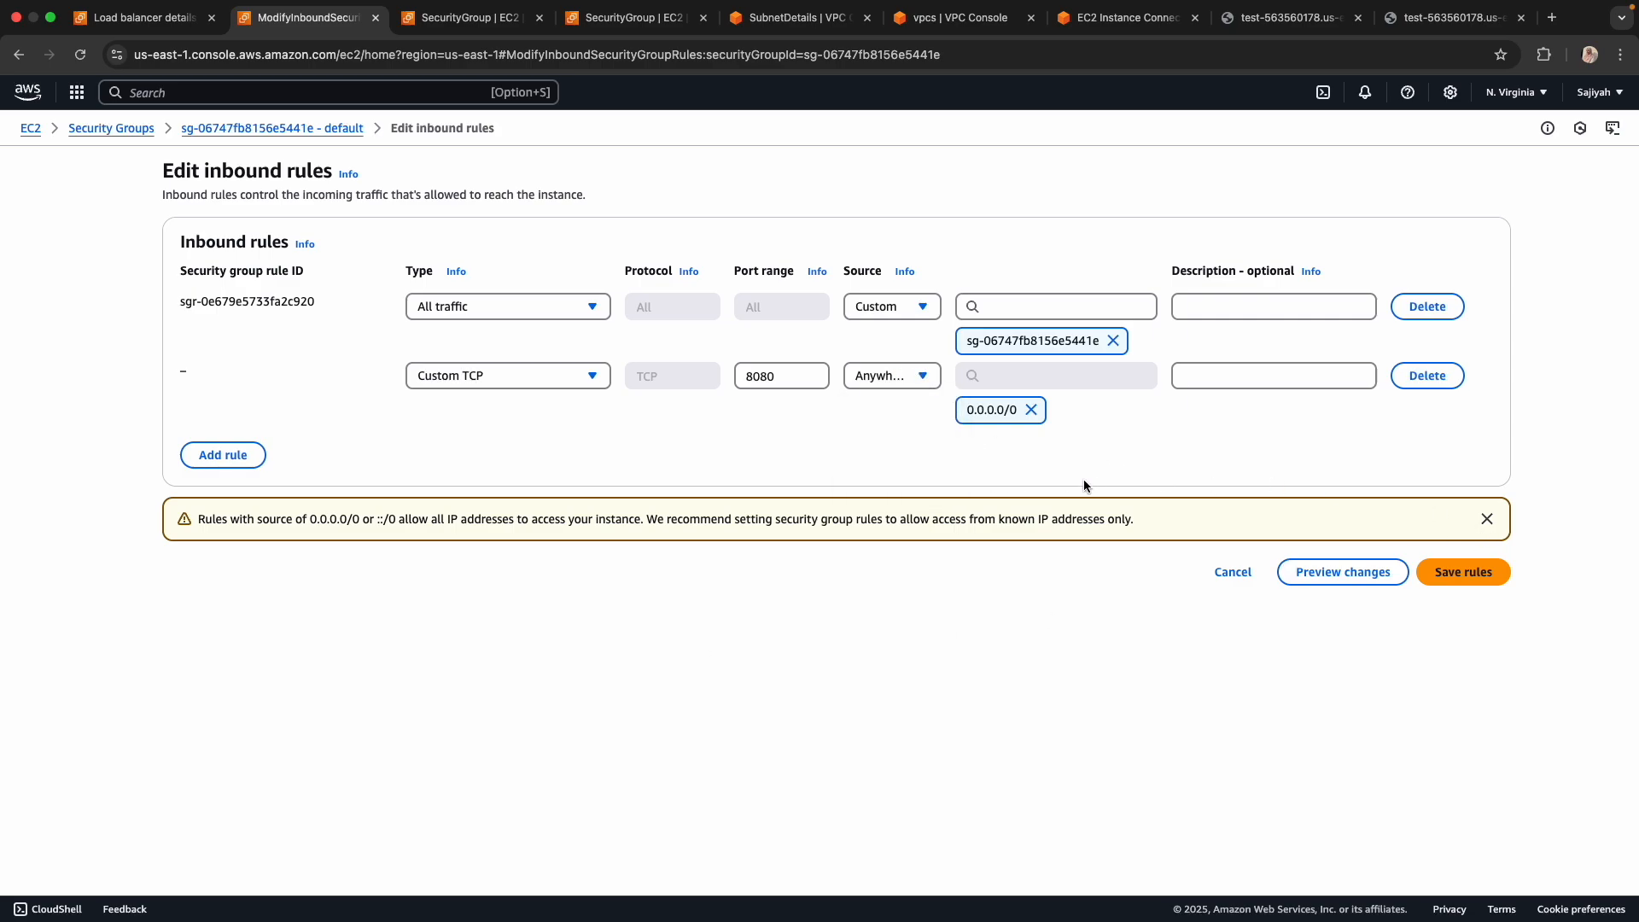
Step: Add another Custom TCP inbound rule for port 80 with Anywhere-IPv4 as the source
left_click(218, 454)
left_click(509, 453)
left_click(519, 443)
key("Tab")
type("80")
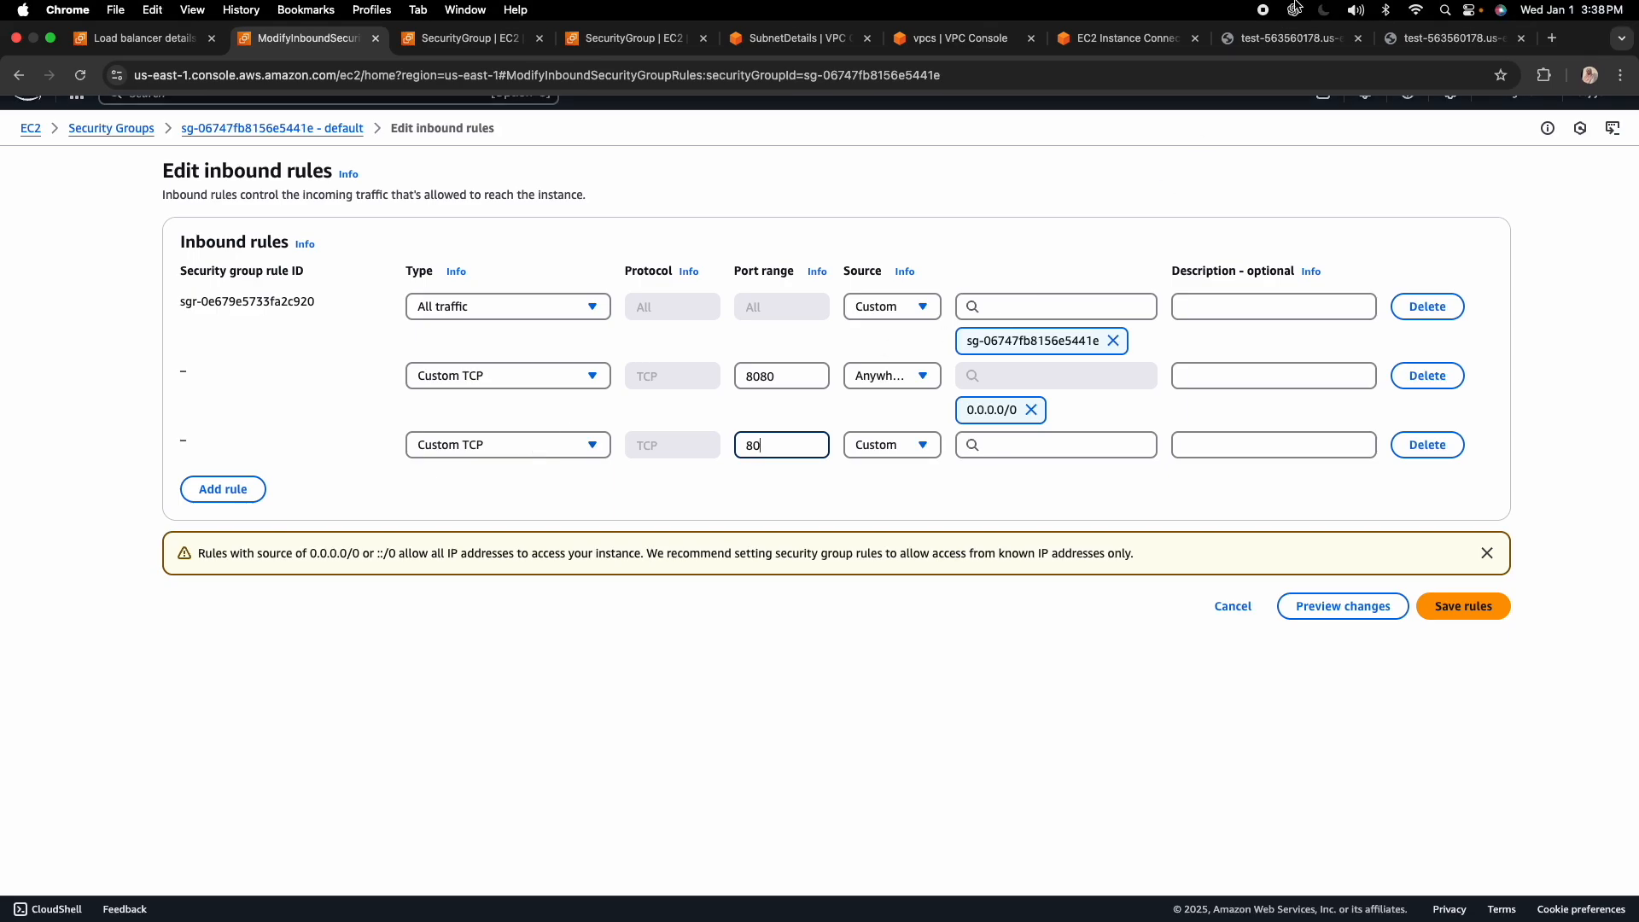
left_click(1463, 615)
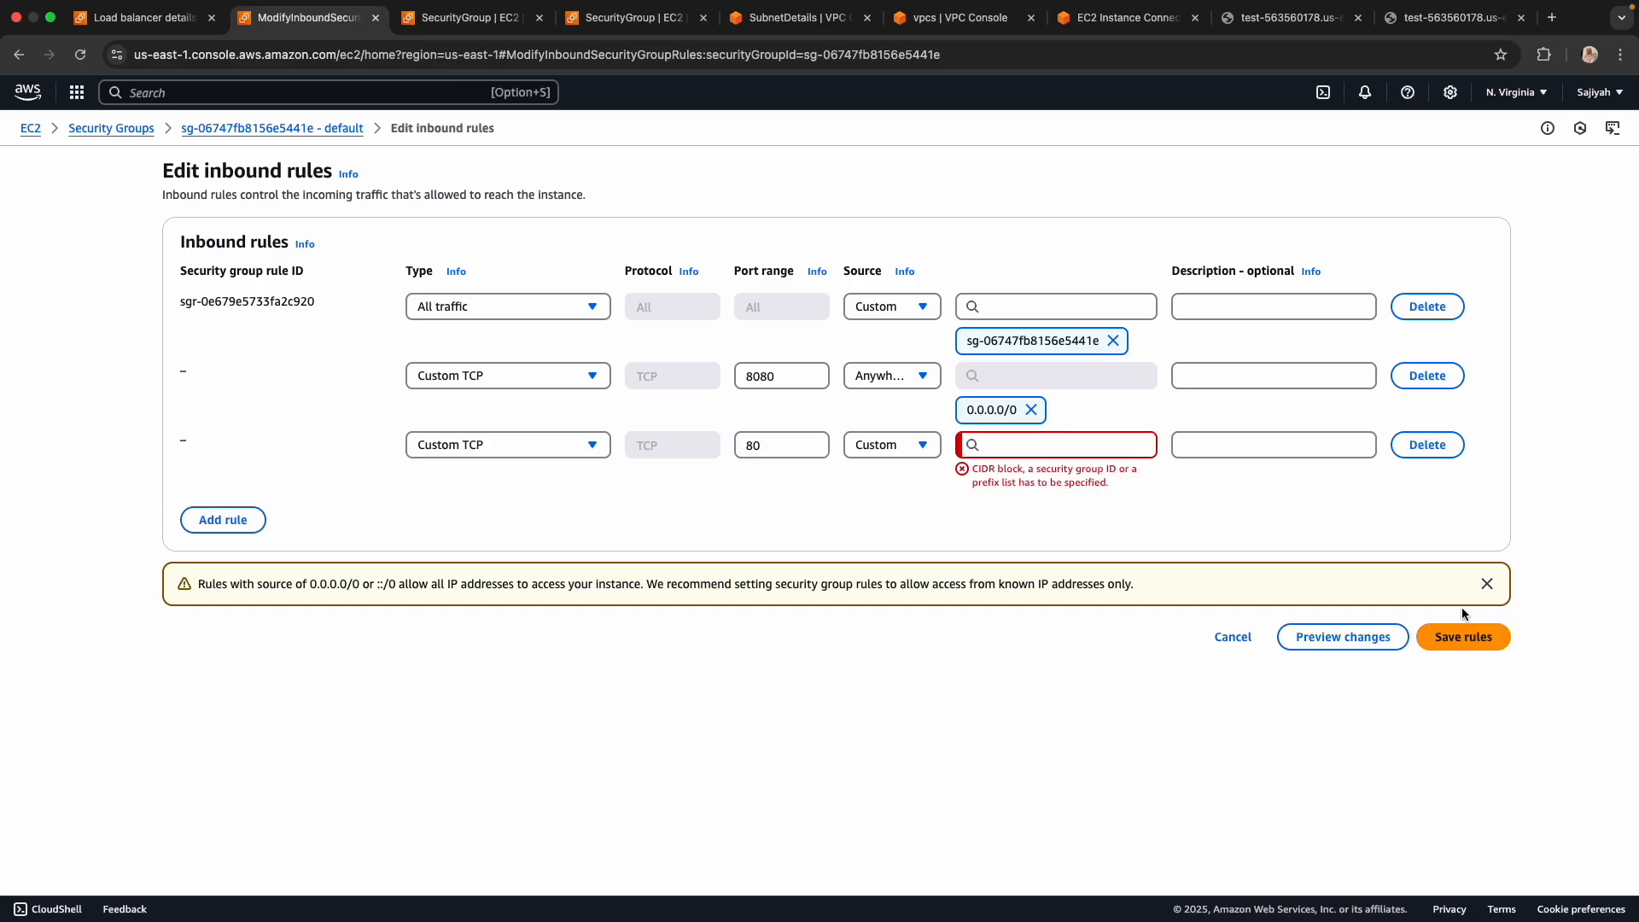
left_click(881, 446)
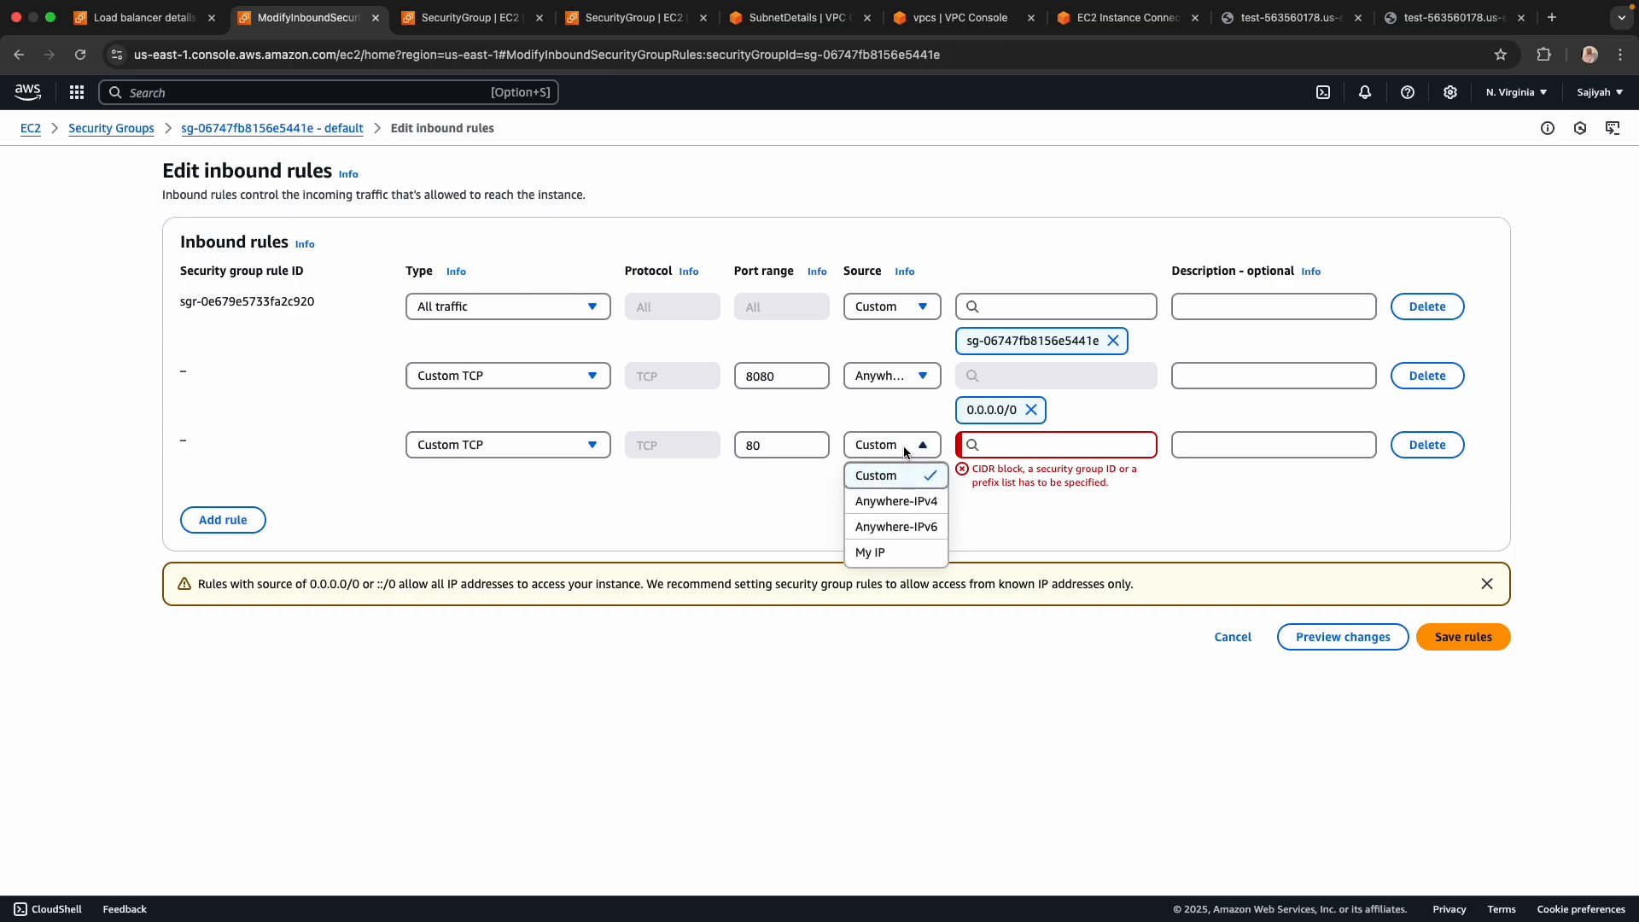
left_click(907, 500)
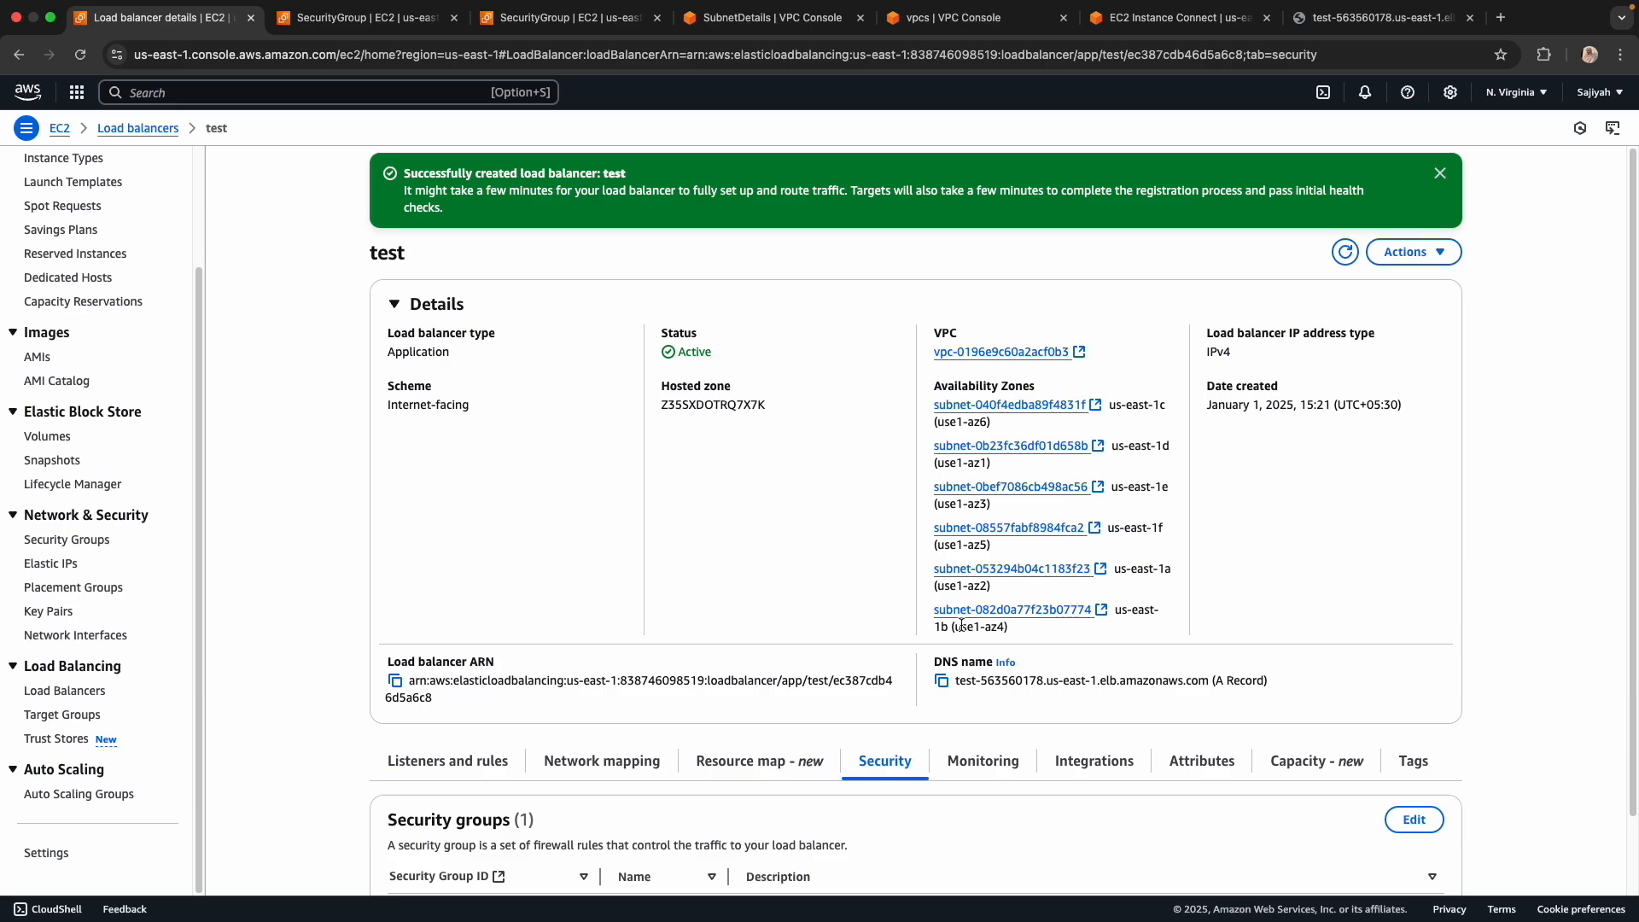
Step: Copy the test load balancer's DNS name and open that address in a new browser tab
left_click(942, 680)
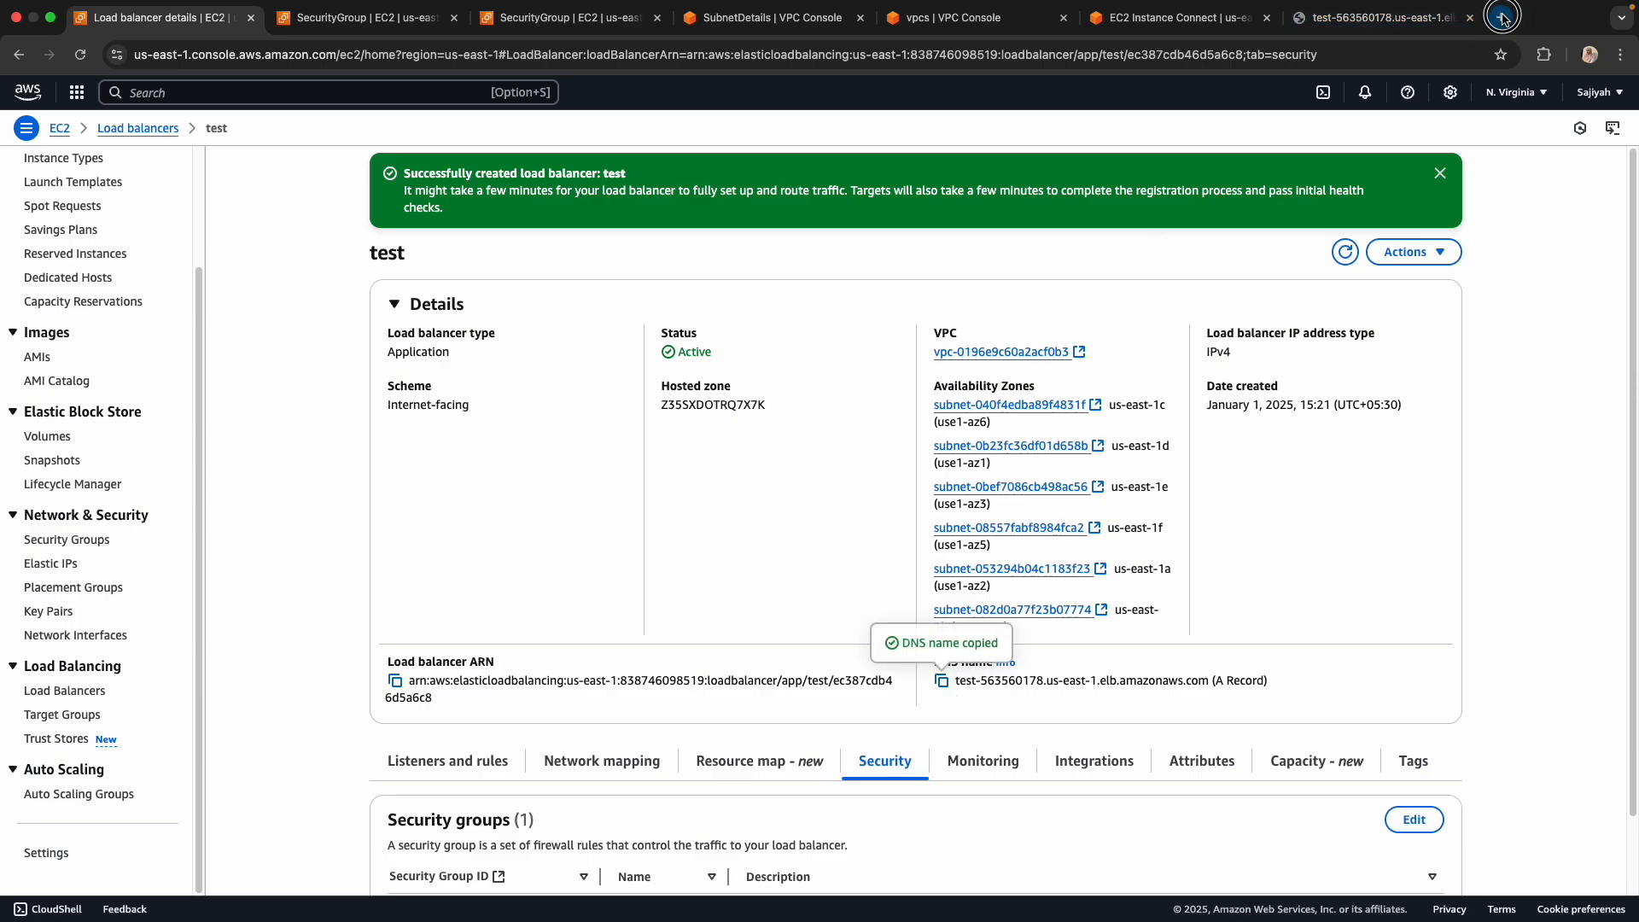
key("super+t")
right_click(1253, 55)
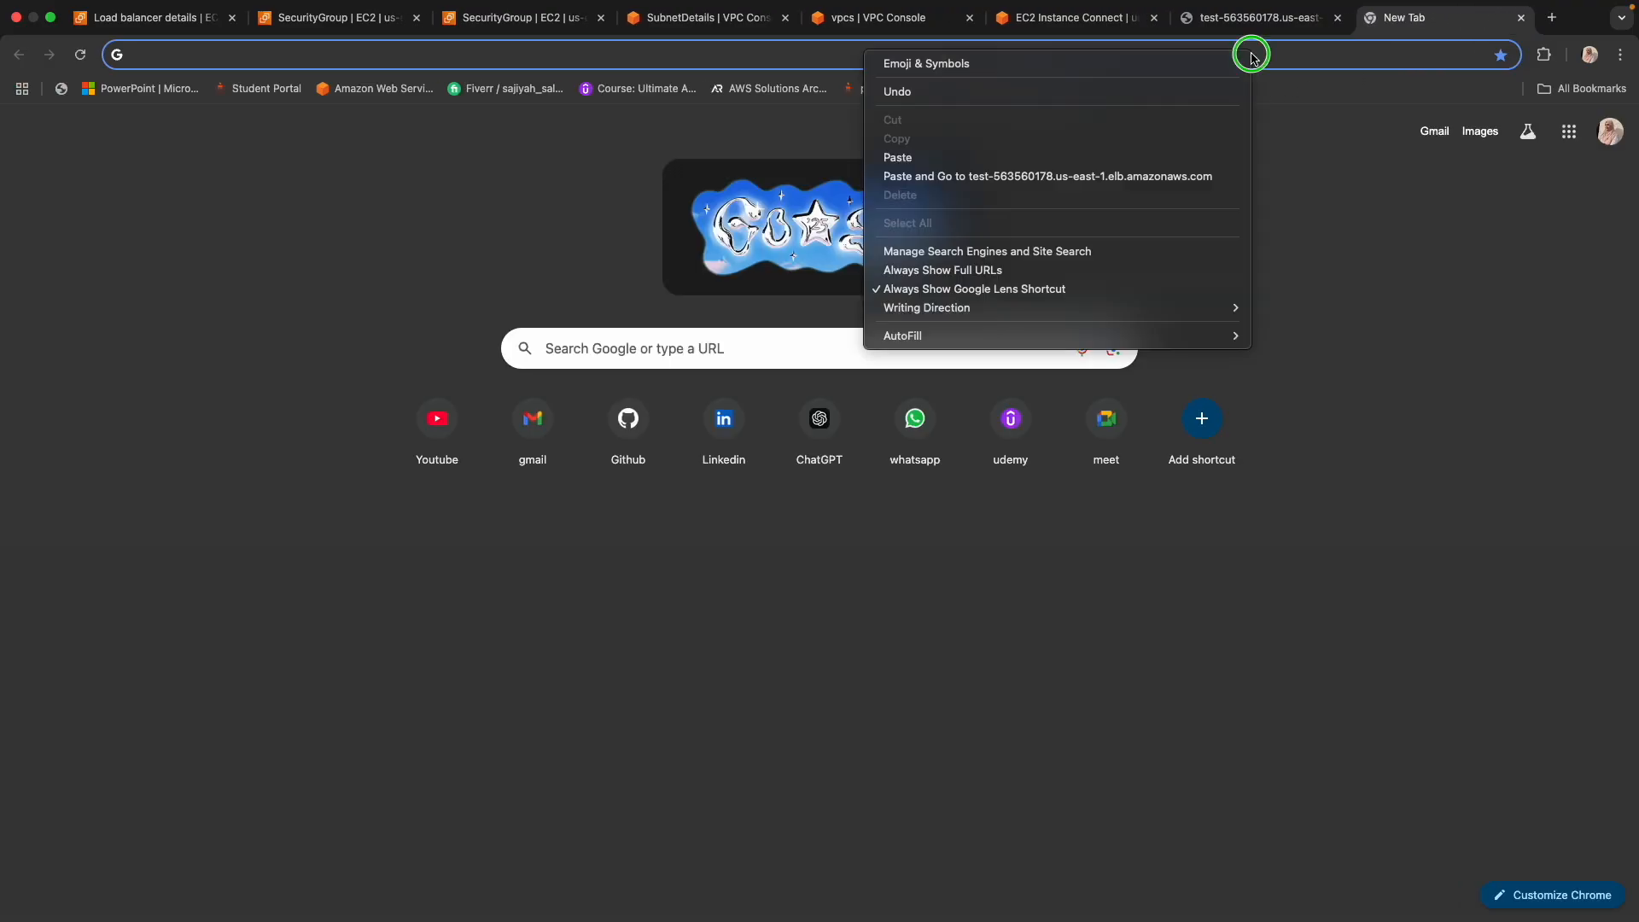
left_click(944, 177)
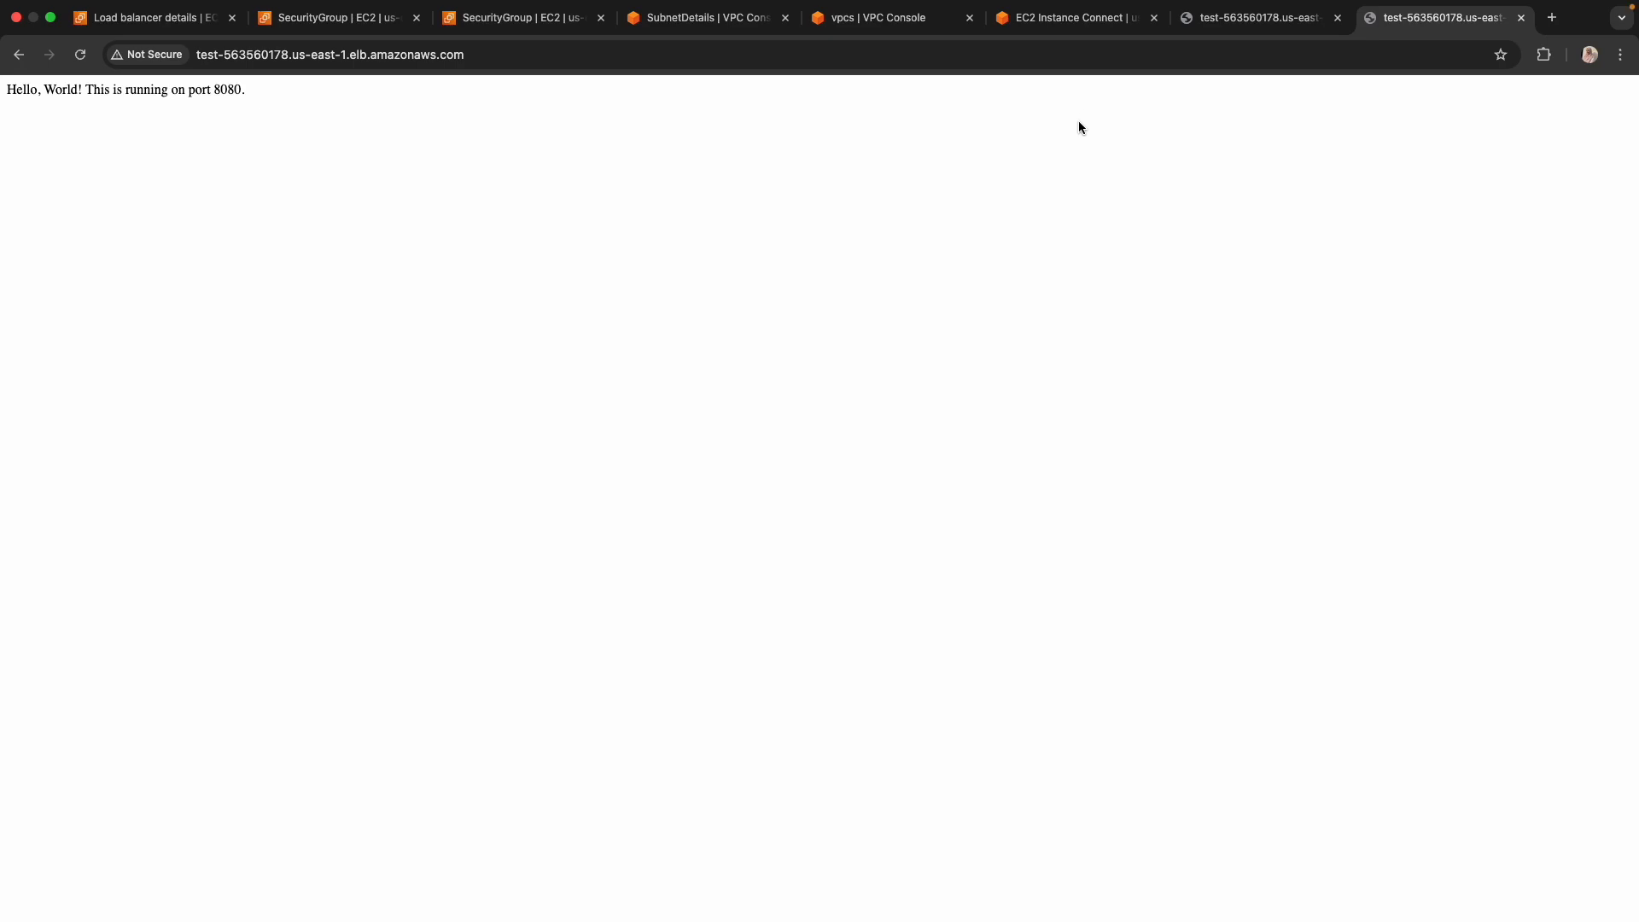
left_click(1101, 17)
left_click(956, 17)
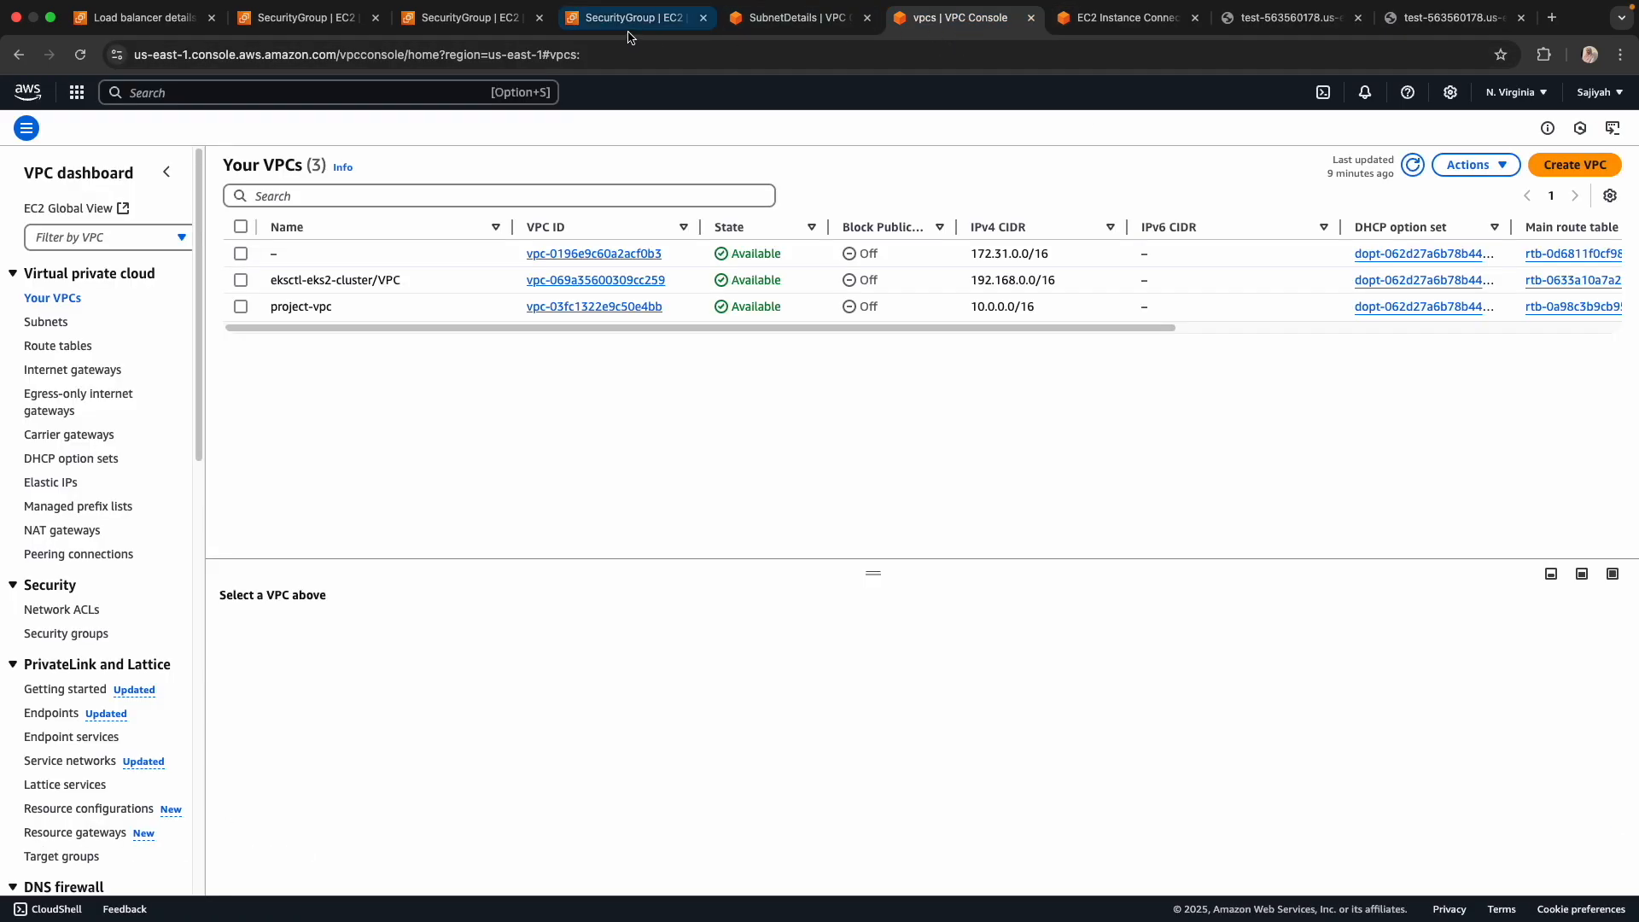
left_click(790, 18)
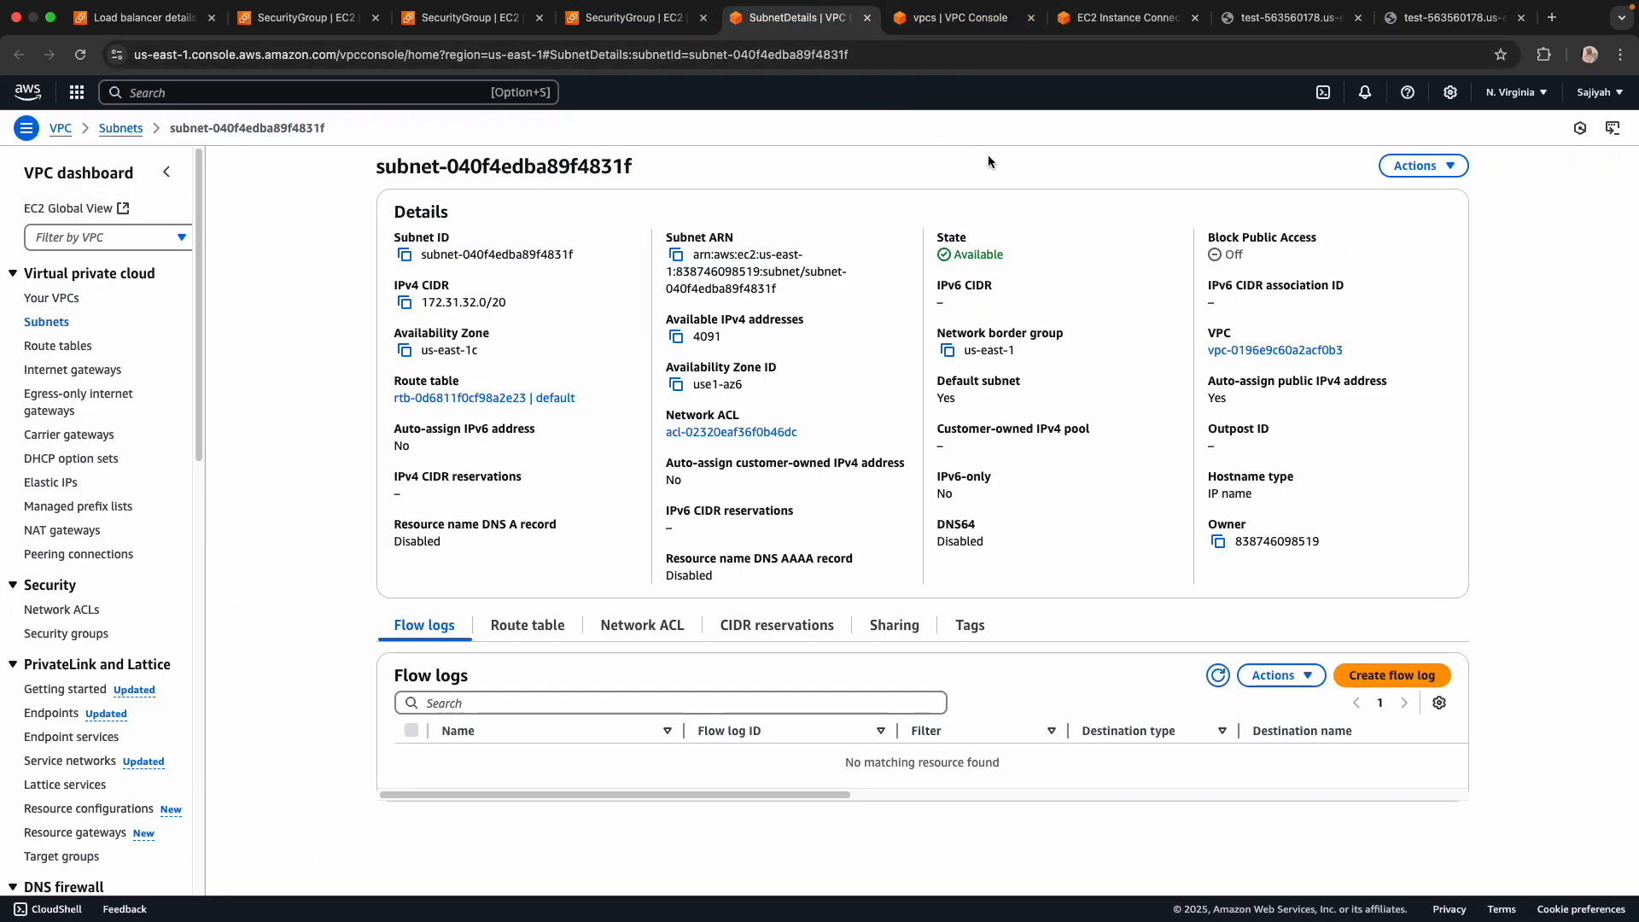